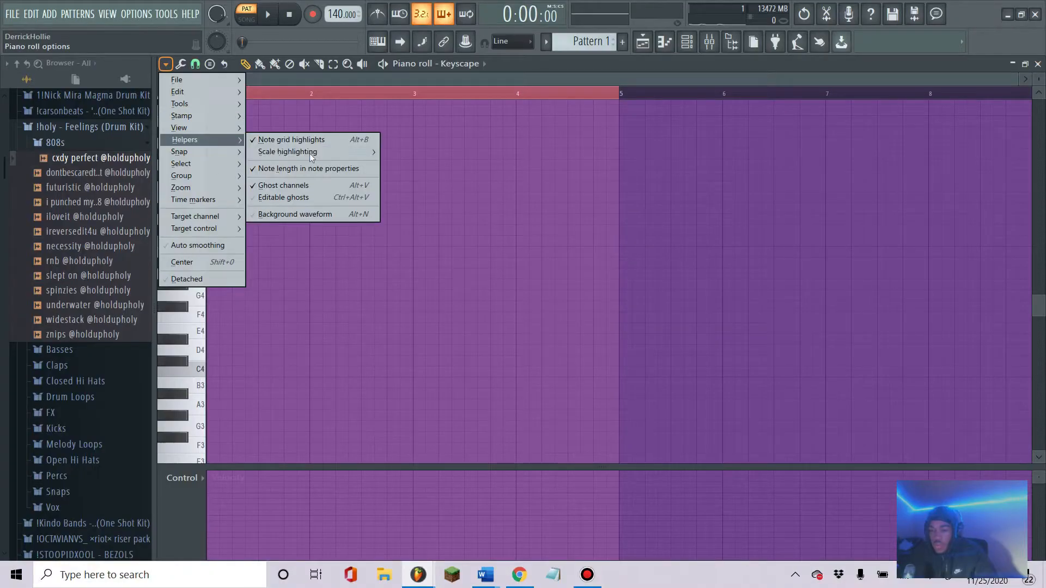
Set the piano roll's scale highlighting to Minor Natural (Aeolian) with D# as the root note.
{"action": "mouse_move", "coordinate": [325, 152]}
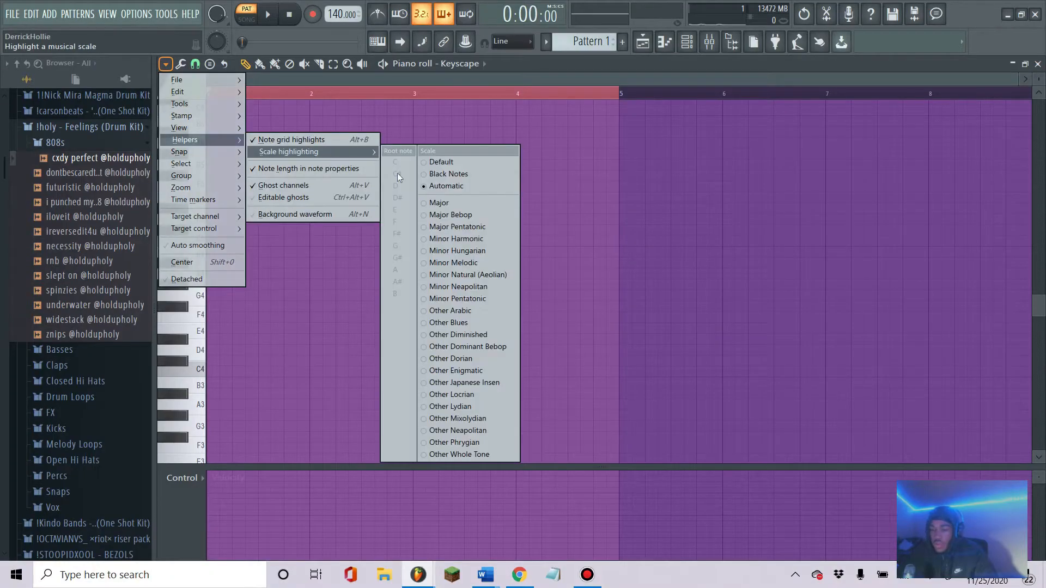
{"action": "left_click", "coordinate": [469, 275]}
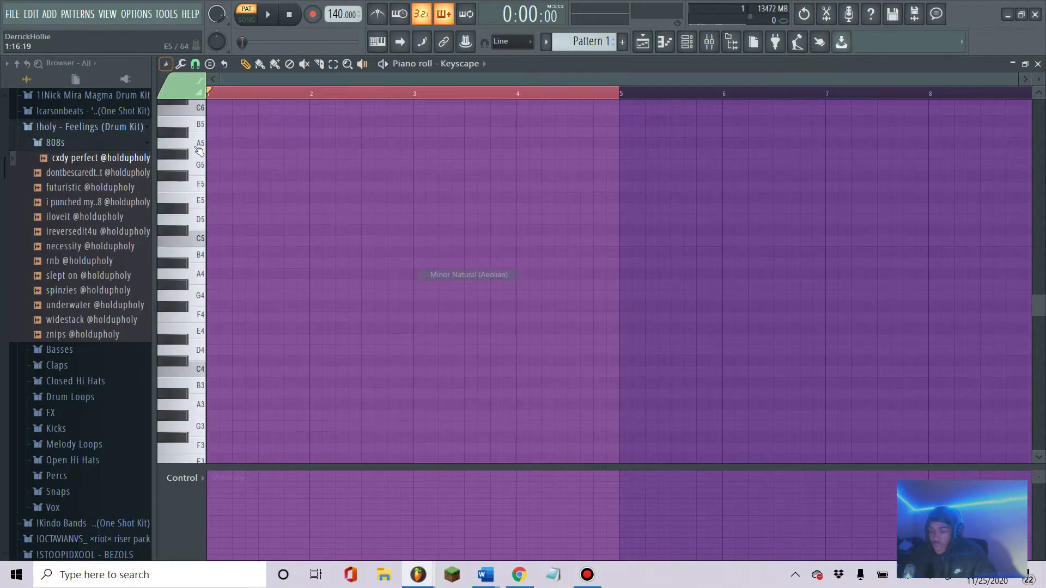
{"action": "left_click", "coordinate": [166, 64]}
{"action": "mouse_move", "coordinate": [222, 139]}
{"action": "mouse_move", "coordinate": [351, 152]}
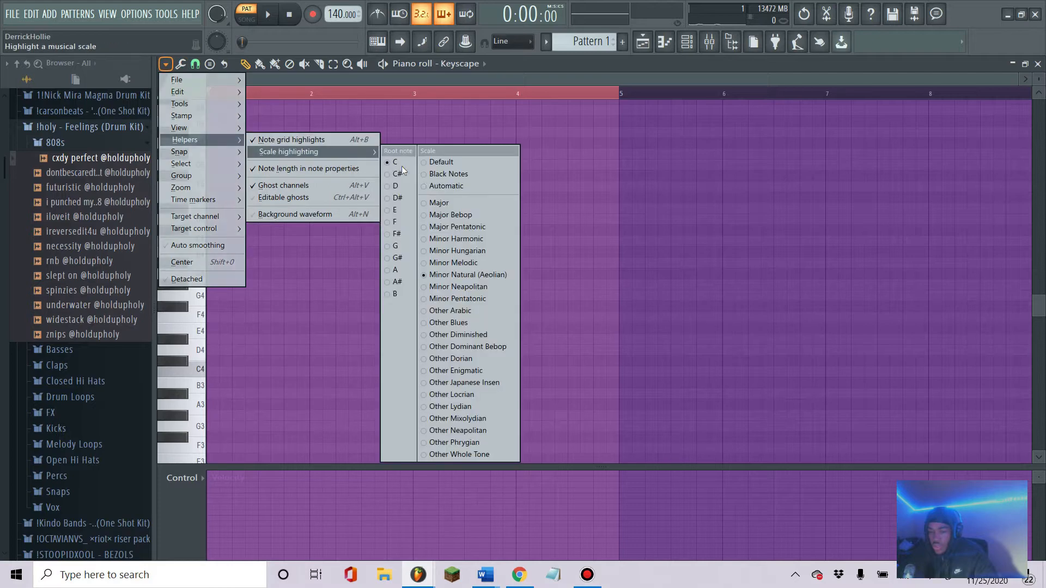
{"action": "left_click", "coordinate": [397, 198]}
Build the first chord at the start of bar 1 from D#4, A#4 and F#5, extending its notes a quarter bar into bar 2.
{"action": "left_click", "coordinate": [212, 339]}
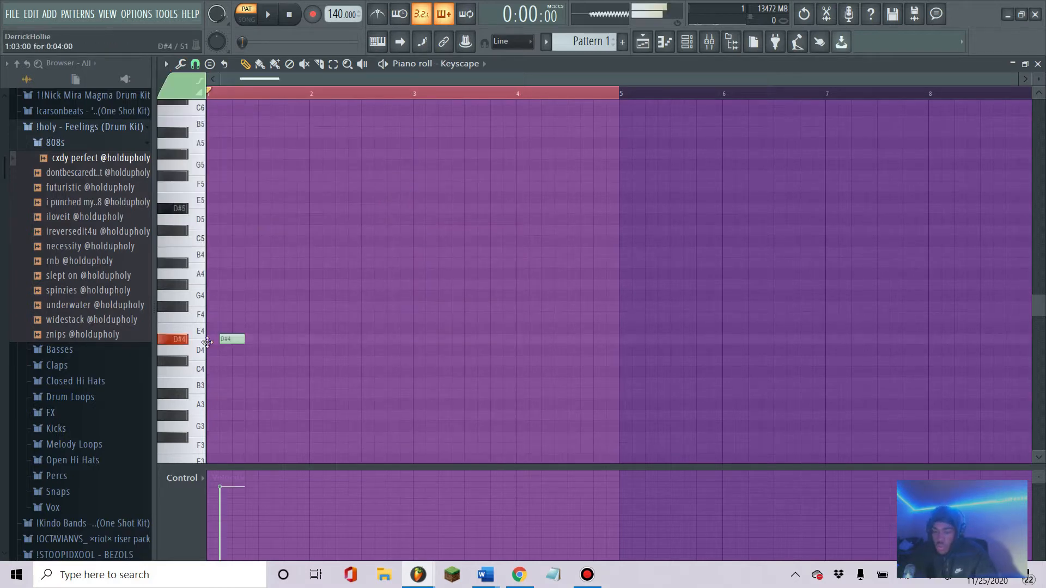
{"action": "left_click_drag", "start_coordinate": [232, 338], "coordinate": [278, 329]}
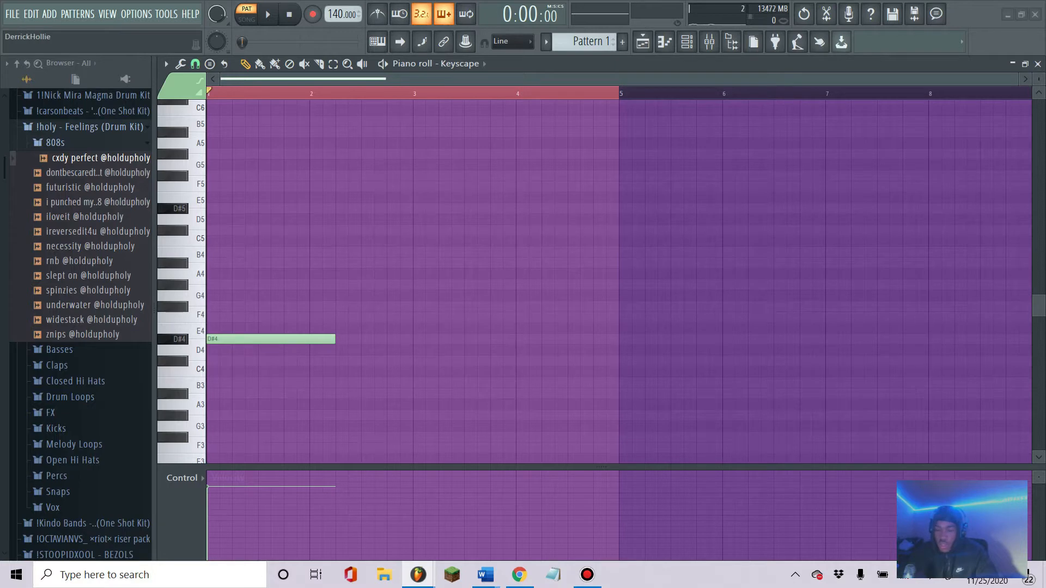
{"action": "left_click_drag", "start_coordinate": [220, 263], "coordinate": [205, 263]}
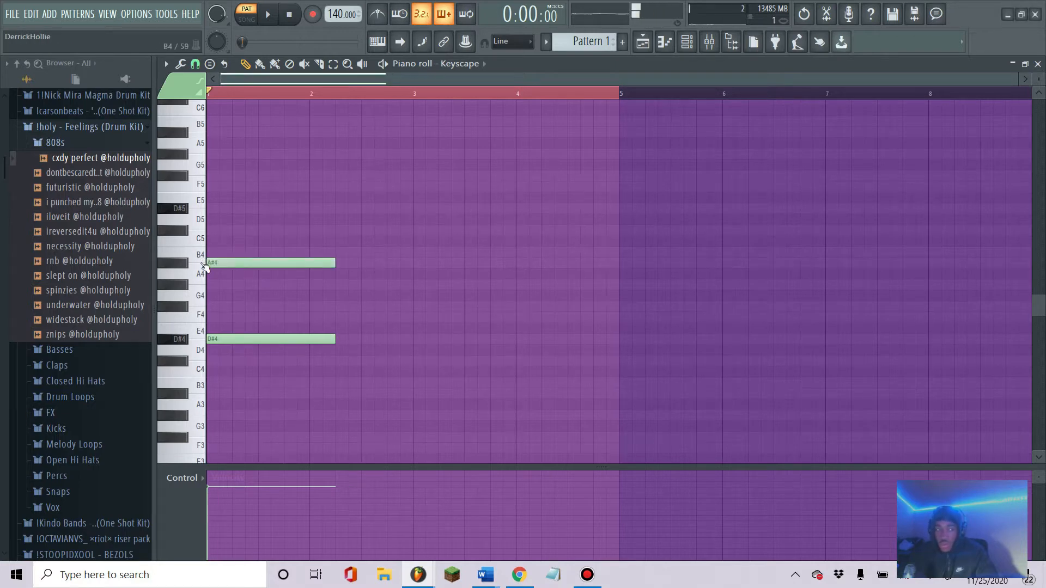
{"action": "left_click", "coordinate": [211, 176]}
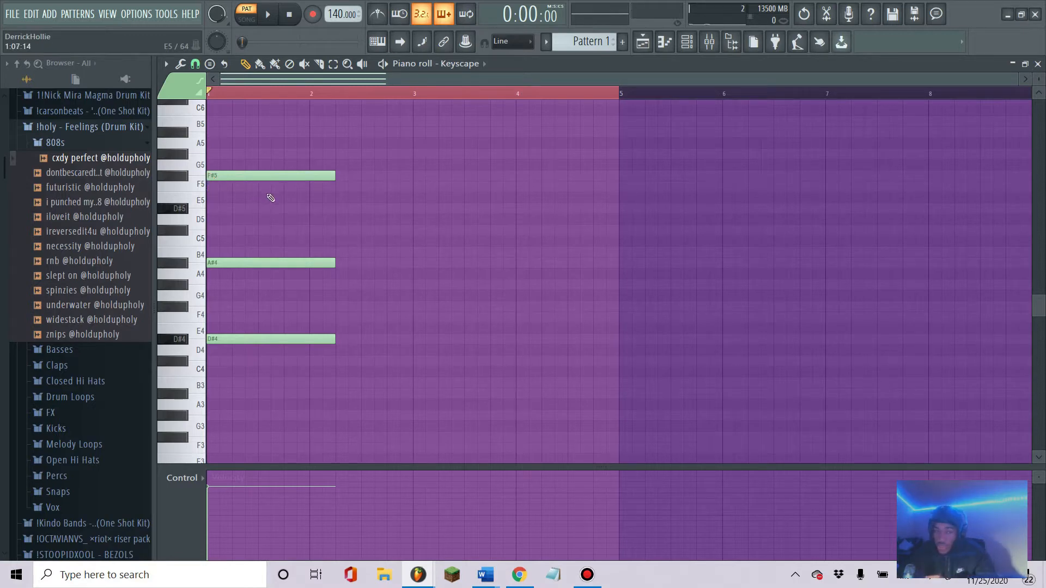
{"action": "left_click", "coordinate": [349, 316]}
{"action": "right_click", "coordinate": [357, 319]}
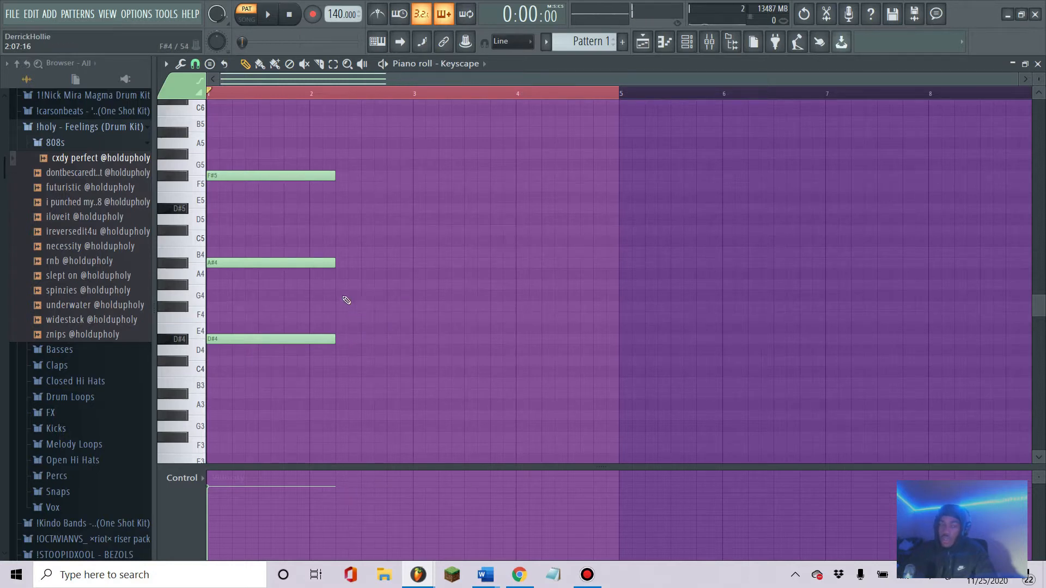
Try the first chord's F#5 note one octave lower and return it to its original octave.
{"action": "left_click", "coordinate": [300, 182]}
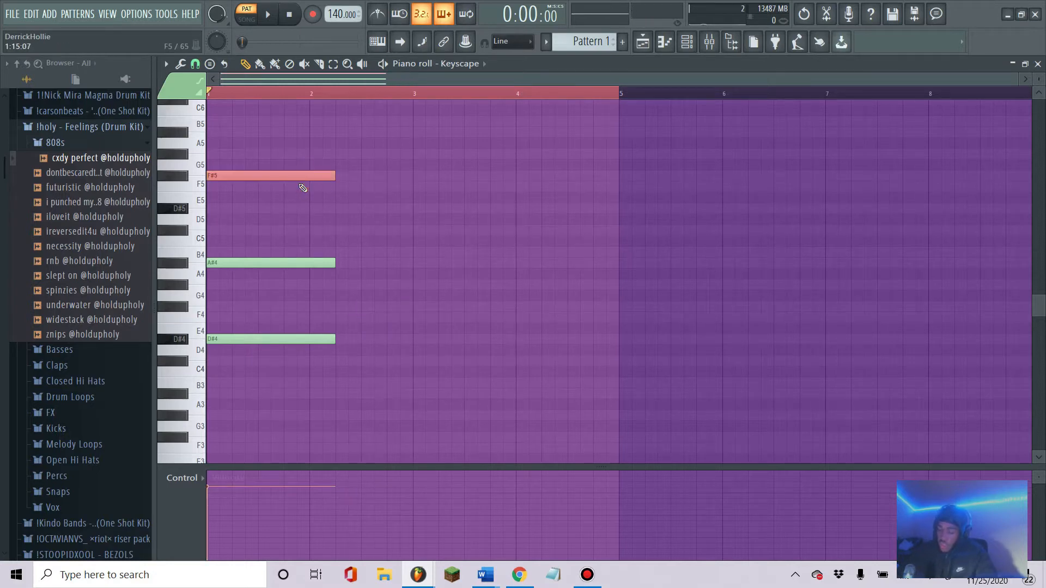
{"action": "key", "text": "ctrl+Down"}
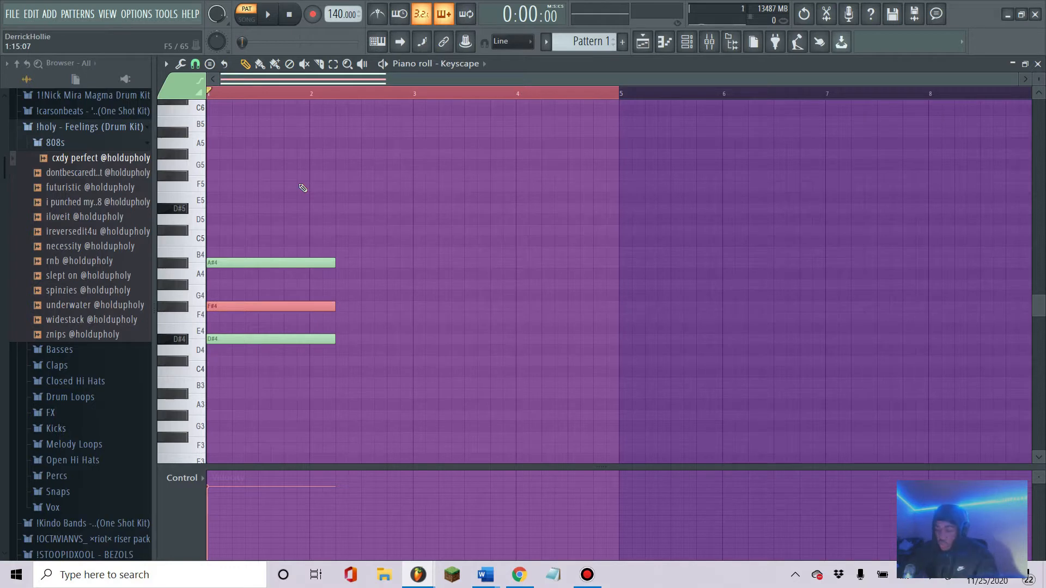
{"action": "key", "text": "ctrl+Up"}
{"action": "left_click", "coordinate": [450, 208]}
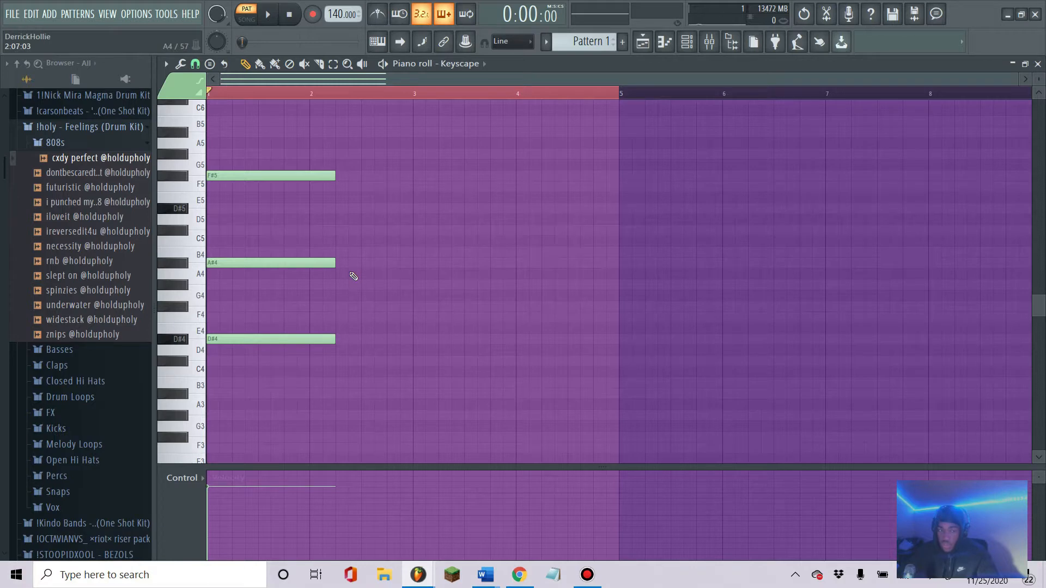
Add a second chord of F#4, C#5 and G#5 directly after the first, using the same note length.
{"action": "left_click", "coordinate": [342, 307]}
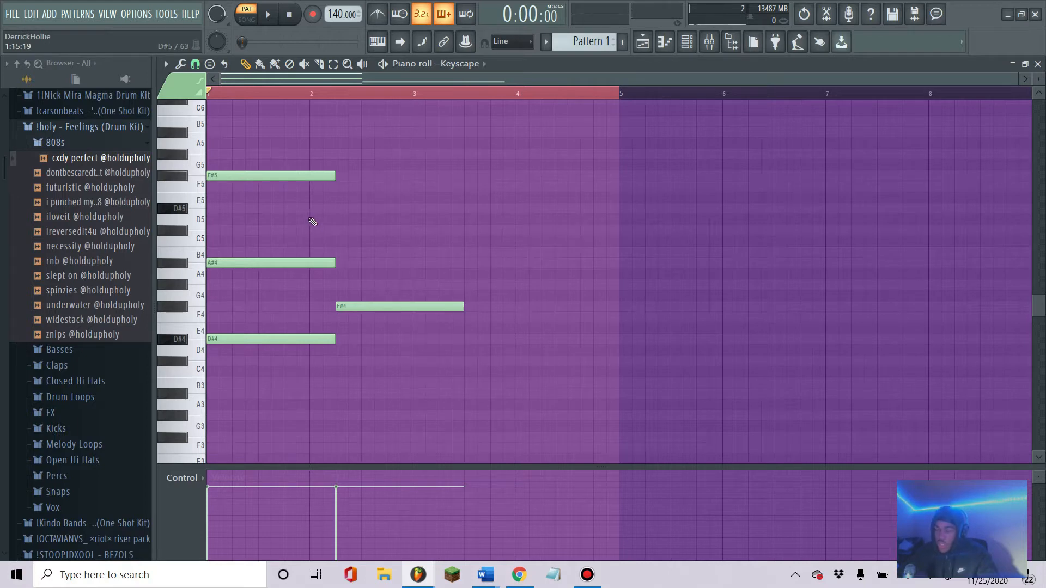
{"action": "left_click", "coordinate": [336, 229]}
{"action": "scroll", "coordinate": [356, 233], "scroll_direction": "up", "scroll_amount": 3}
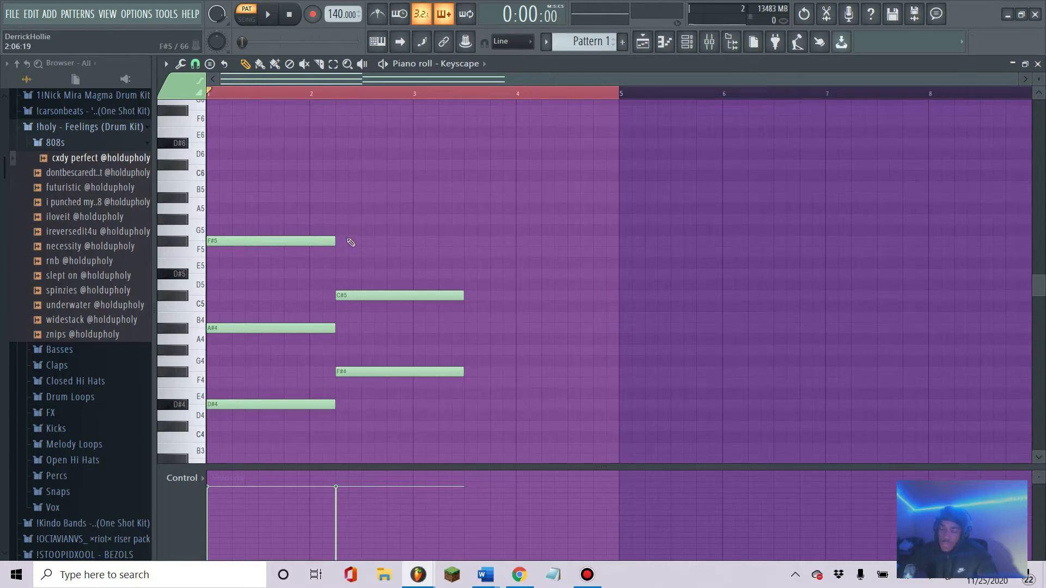
{"action": "left_click", "coordinate": [343, 219]}
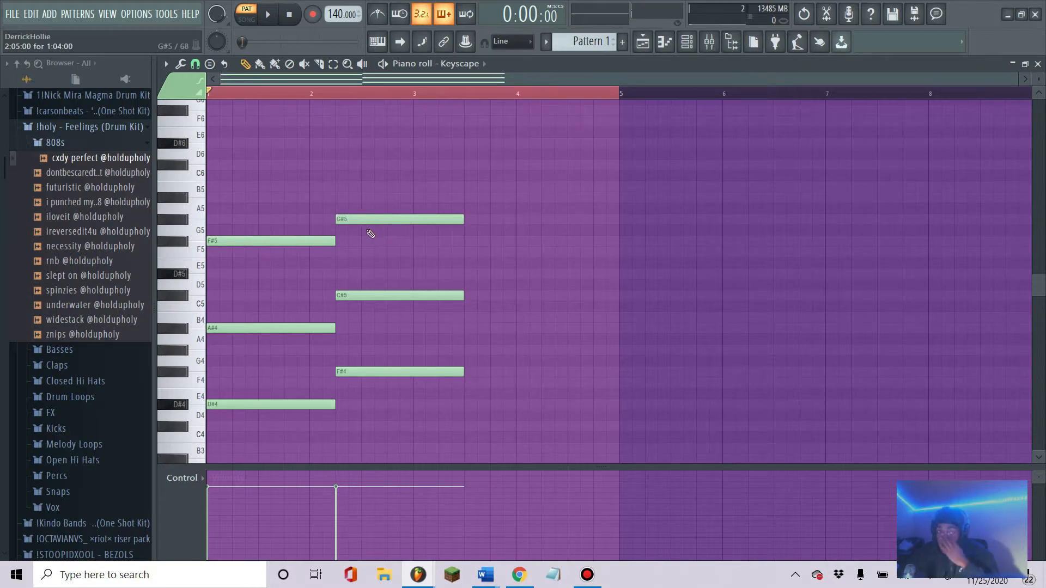
{"action": "scroll", "coordinate": [361, 364], "scroll_direction": "down", "scroll_amount": 3}
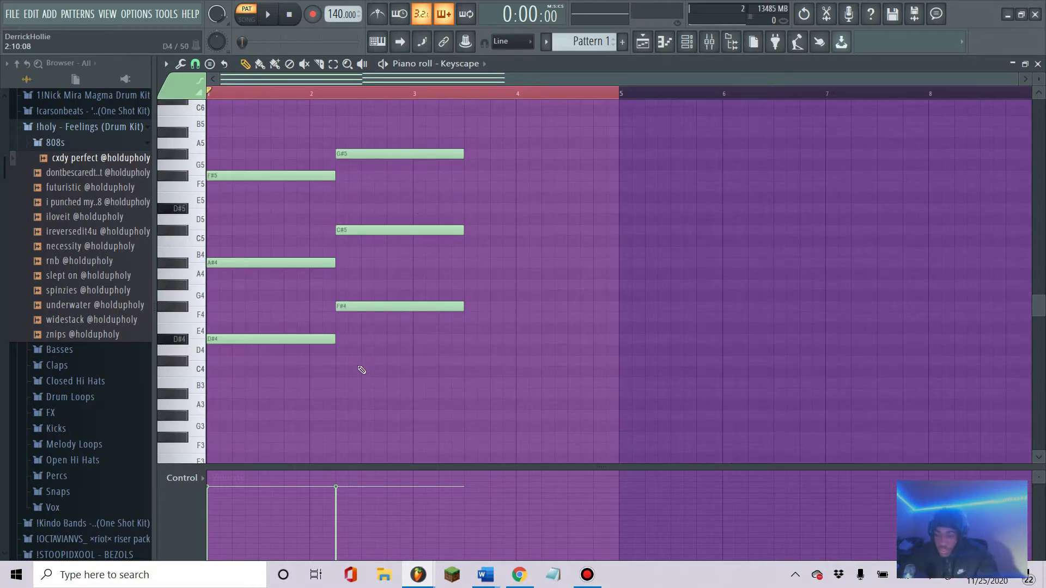
{"action": "left_click", "coordinate": [338, 402]}
{"action": "right_click", "coordinate": [348, 403]}
Try the second chord's G#5 note one octave lower and restore it.
{"action": "scroll", "coordinate": [360, 362], "scroll_direction": "up", "scroll_amount": 3}
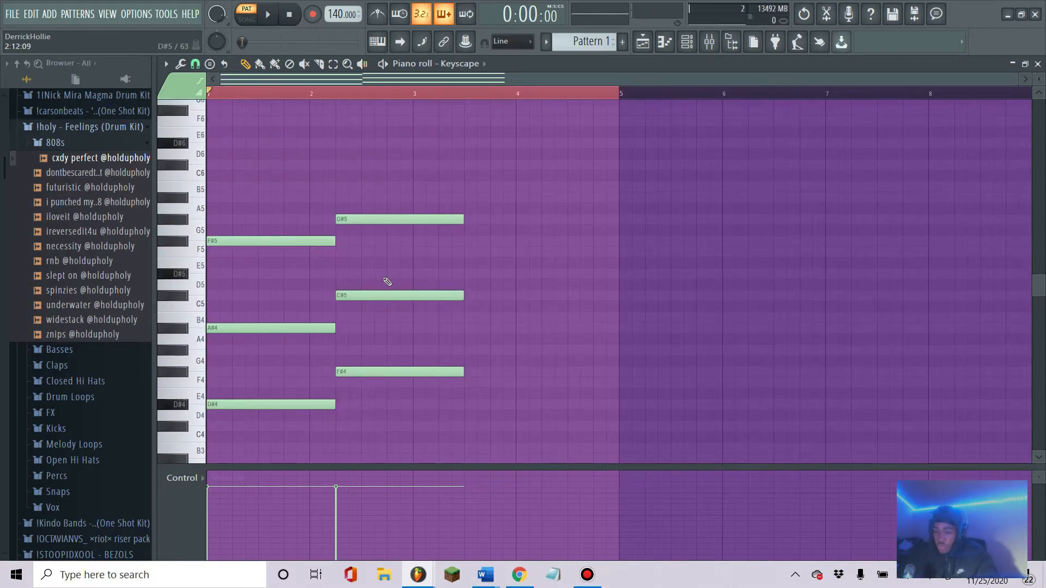
{"action": "left_click", "coordinate": [400, 220], "text": "ctrl"}
{"action": "key", "text": "ctrl+Down"}
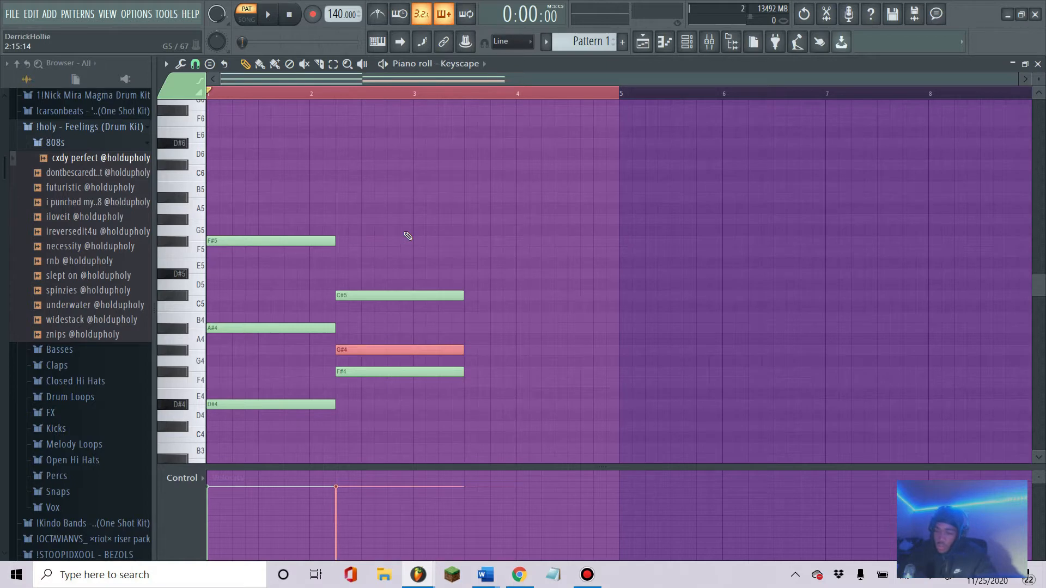
{"action": "key", "text": "ctrl+Up"}
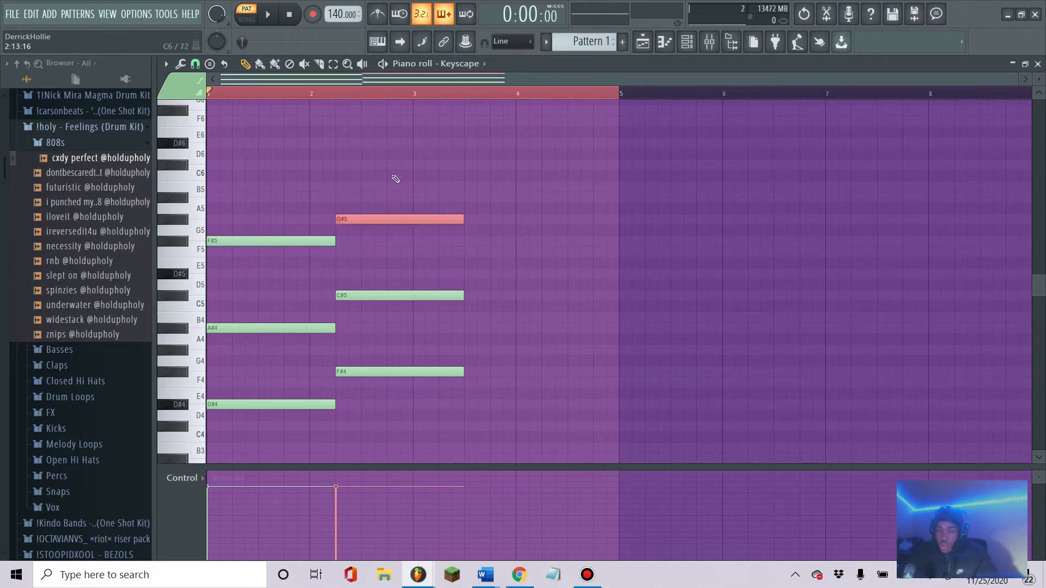
Play the two chords with the second chord's top note at G#5 and at G#4 to compare, restoring G#5.
{"action": "key", "text": "space"}
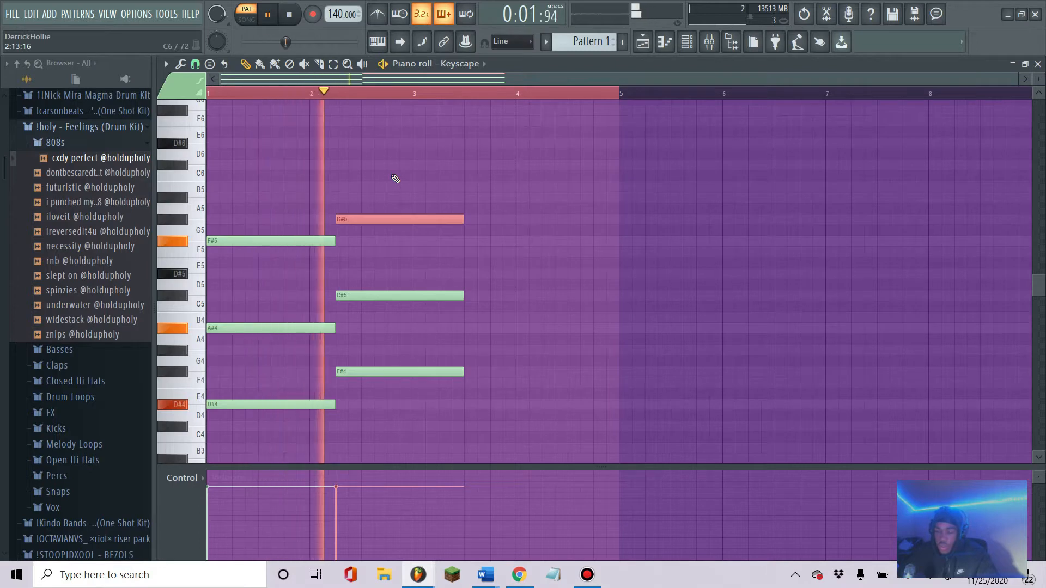
{"action": "key", "text": "space"}
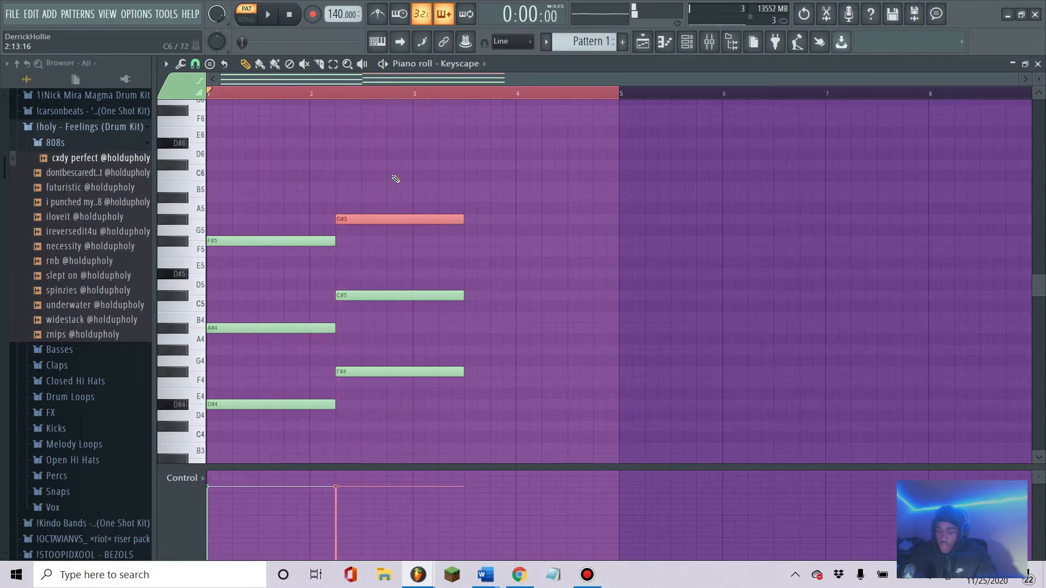
{"action": "key", "text": "ctrl+Down"}
{"action": "key", "text": "space"}
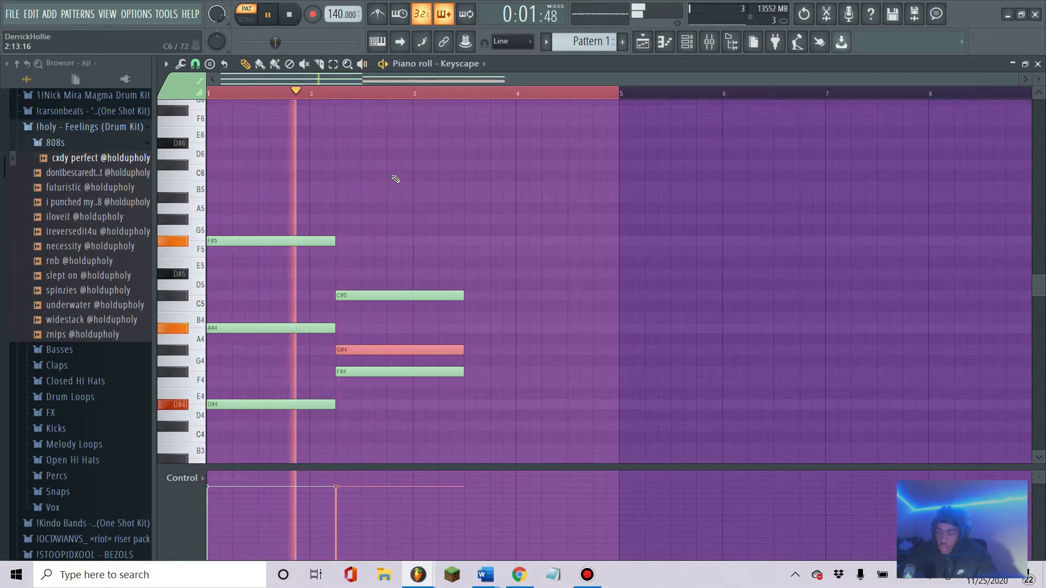
{"action": "key", "text": "ctrl+Up"}
{"action": "key", "text": "ctrl+space"}
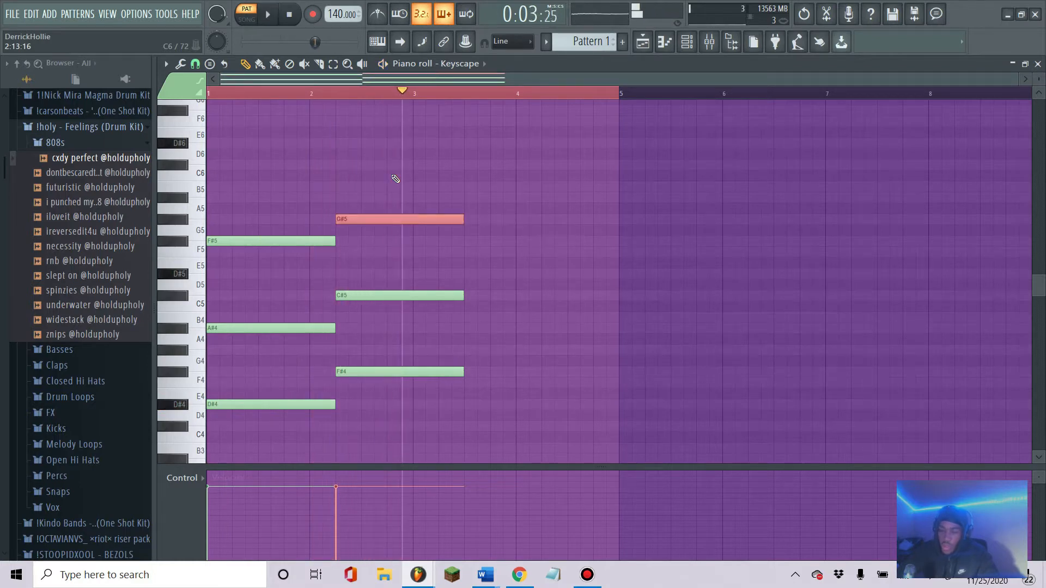
{"action": "left_click", "coordinate": [296, 14]}
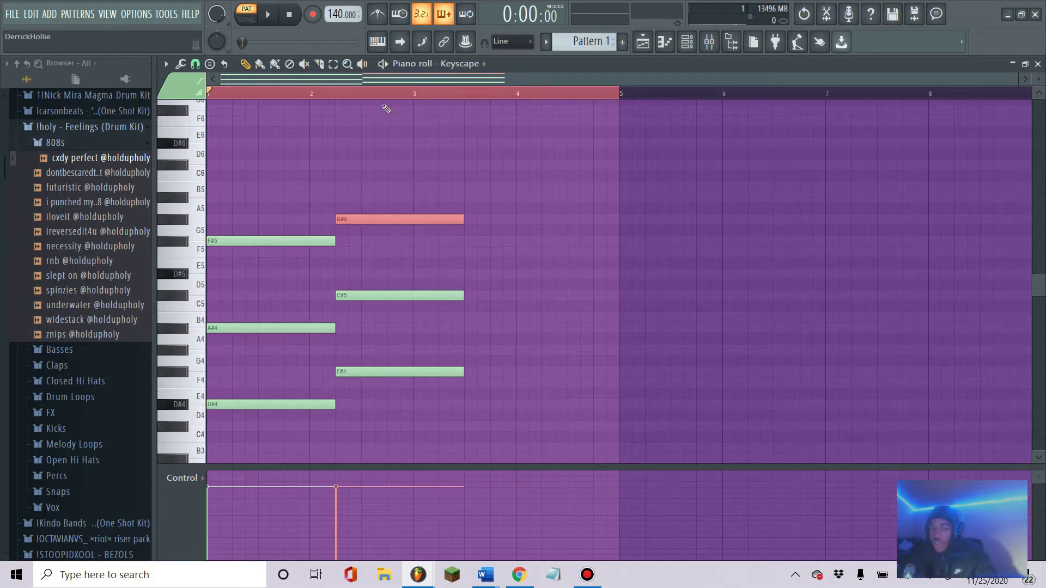
Shorten the second chord to end at bar 3 and add a third chord of C#4, A#4 and F5 starting there.
{"action": "scroll", "coordinate": [425, 95], "scroll_direction": "up", "scroll_amount": 1}
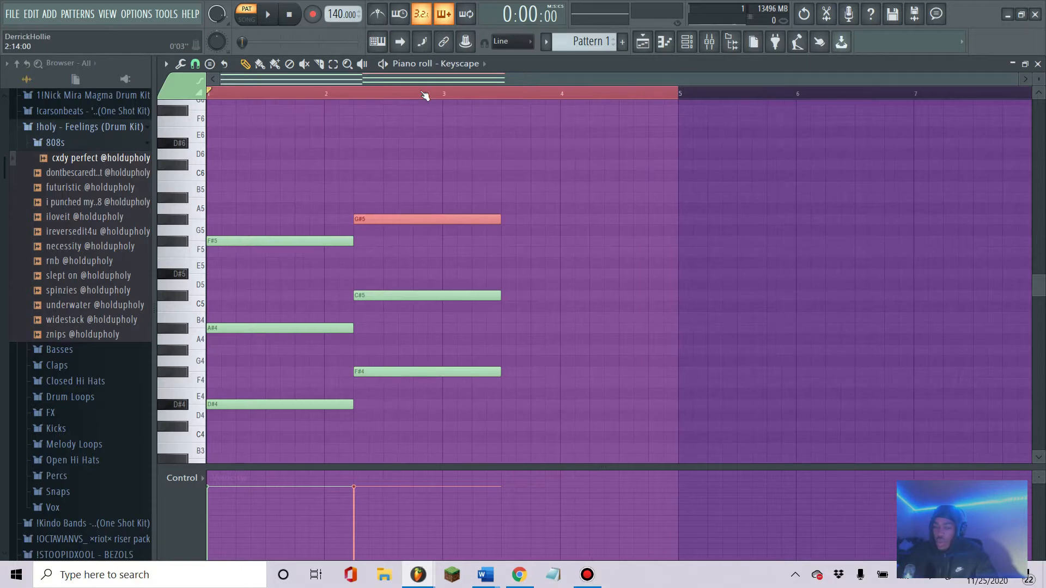
{"action": "left_click_drag", "start_coordinate": [461, 203], "coordinate": [434, 386]}
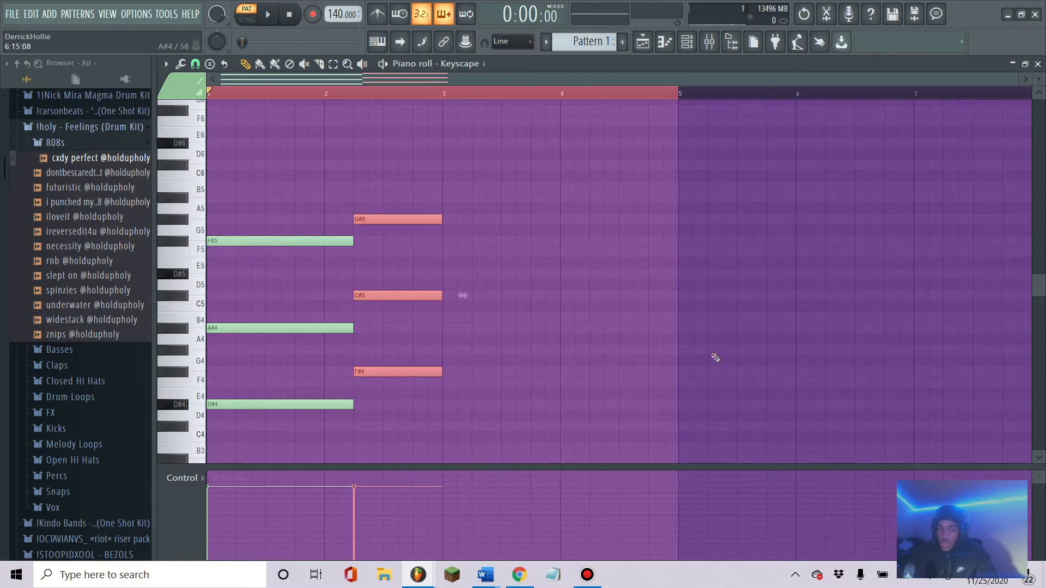
{"action": "left_click_drag", "start_coordinate": [460, 388], "coordinate": [470, 434]}
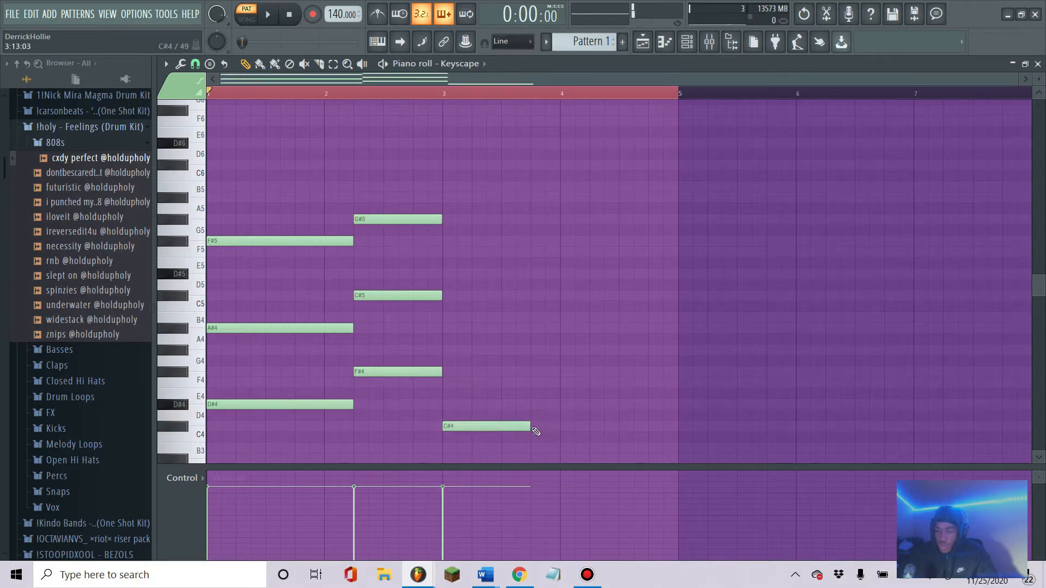
{"action": "left_click_drag", "start_coordinate": [463, 370], "coordinate": [485, 323]}
{"action": "left_click", "coordinate": [468, 273]}
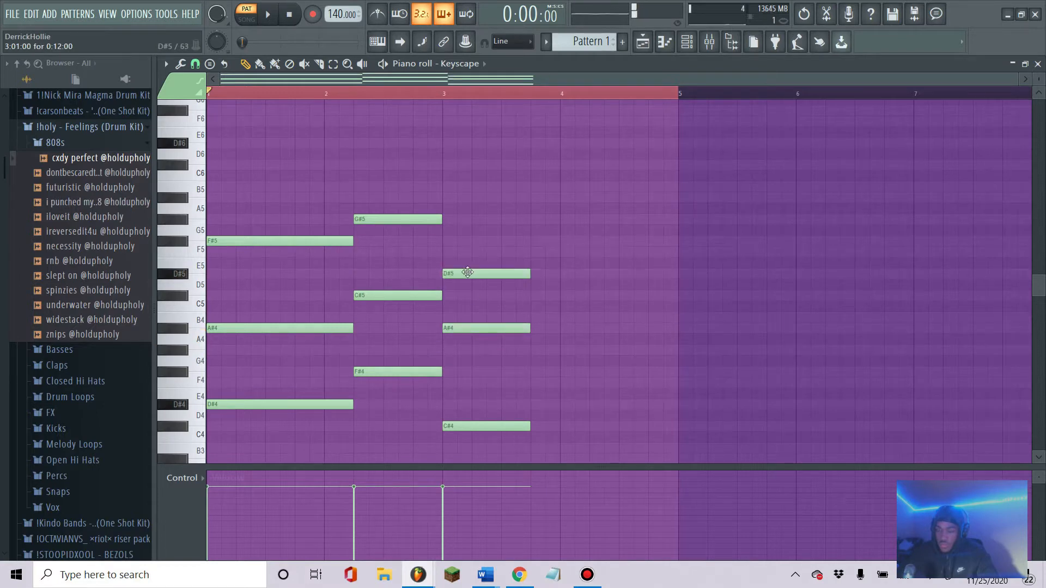
{"action": "left_click_drag", "start_coordinate": [469, 267], "coordinate": [472, 246]}
Try the third chord's F5 note one octave lower, restore it, and play the progression through.
{"action": "key", "text": "ctrl+Down"}
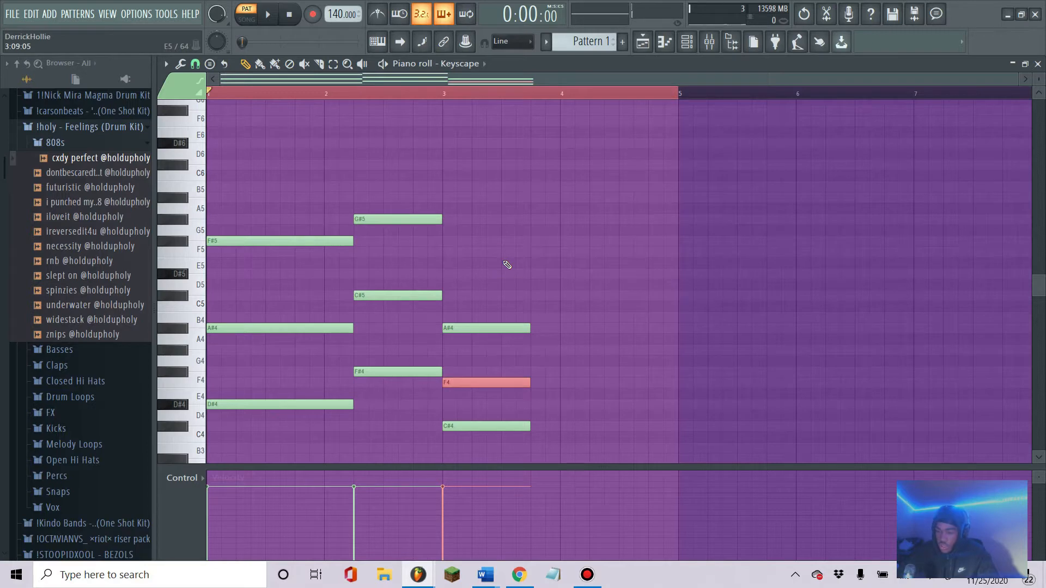
{"action": "key", "text": "ctrl+Up"}
{"action": "key", "text": "space"}
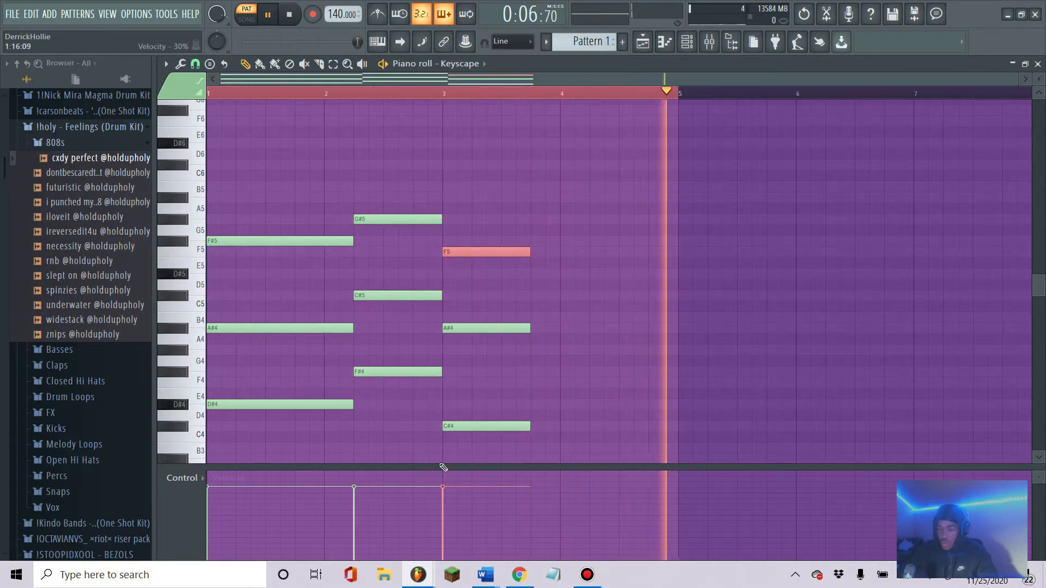
{"action": "left_click", "coordinate": [598, 408], "text": "ctrl"}
{"action": "key", "text": "space"}
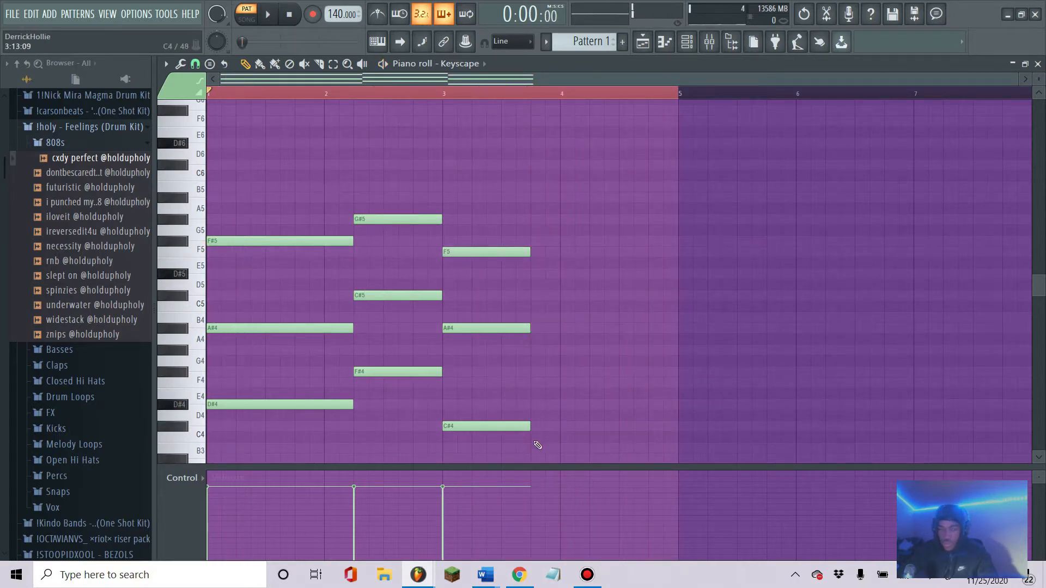
{"action": "left_click_drag", "start_coordinate": [566, 404], "coordinate": [567, 379]}
{"action": "key", "text": "space"}
{"action": "key", "text": "ctrl+z"}
Add a fourth chord of F#4, B4 and D#5 directly after the third chord, using the same note length.
{"action": "scroll", "coordinate": [553, 397], "scroll_direction": "down", "scroll_amount": 3}
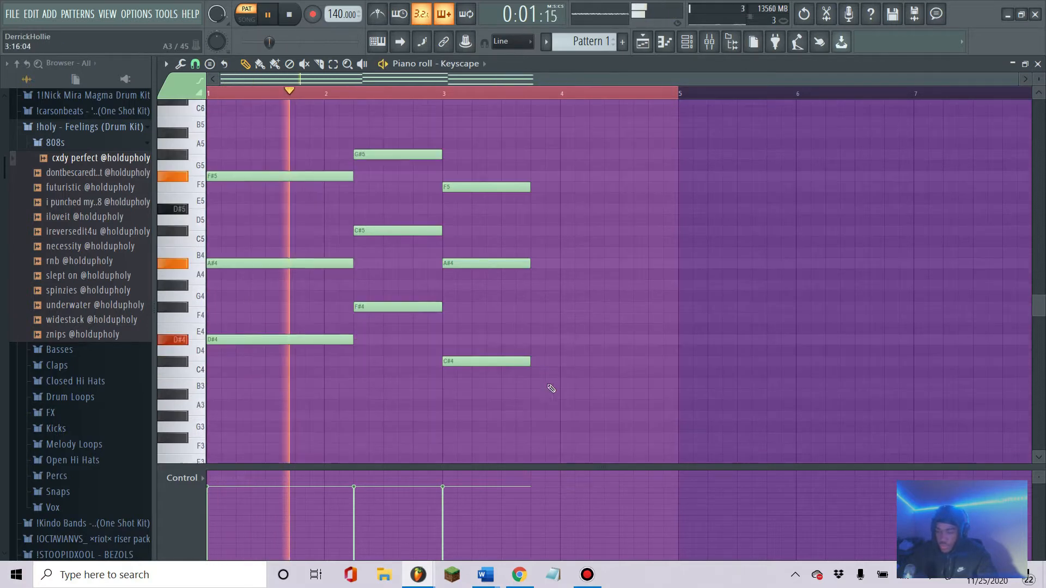
{"action": "left_click", "coordinate": [531, 310]}
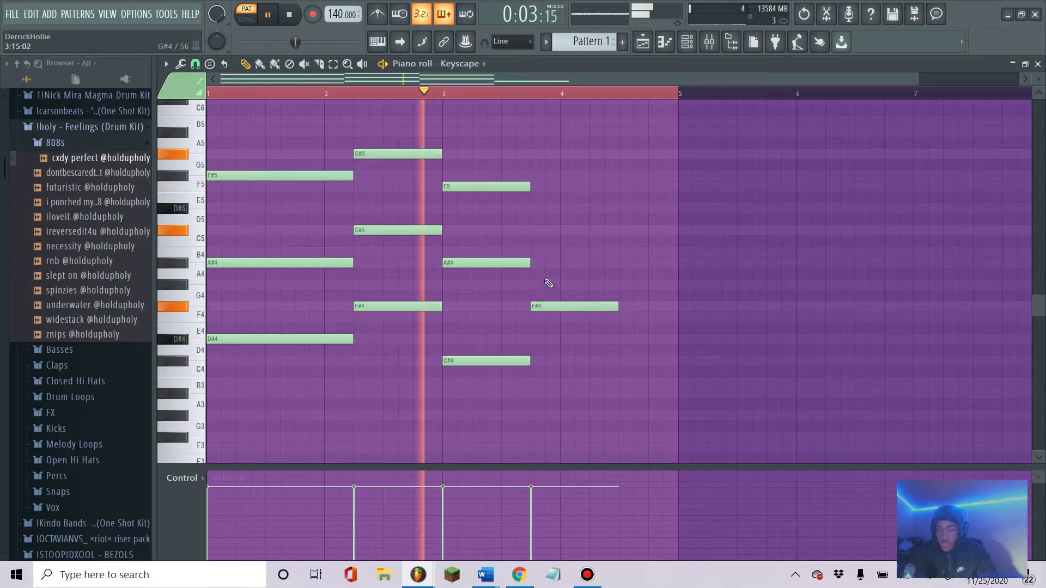
{"action": "key", "text": "space"}
{"action": "left_click", "coordinate": [531, 250]}
{"action": "scroll", "coordinate": [544, 266], "scroll_direction": "up", "scroll_amount": 3}
{"action": "left_click", "coordinate": [542, 273]}
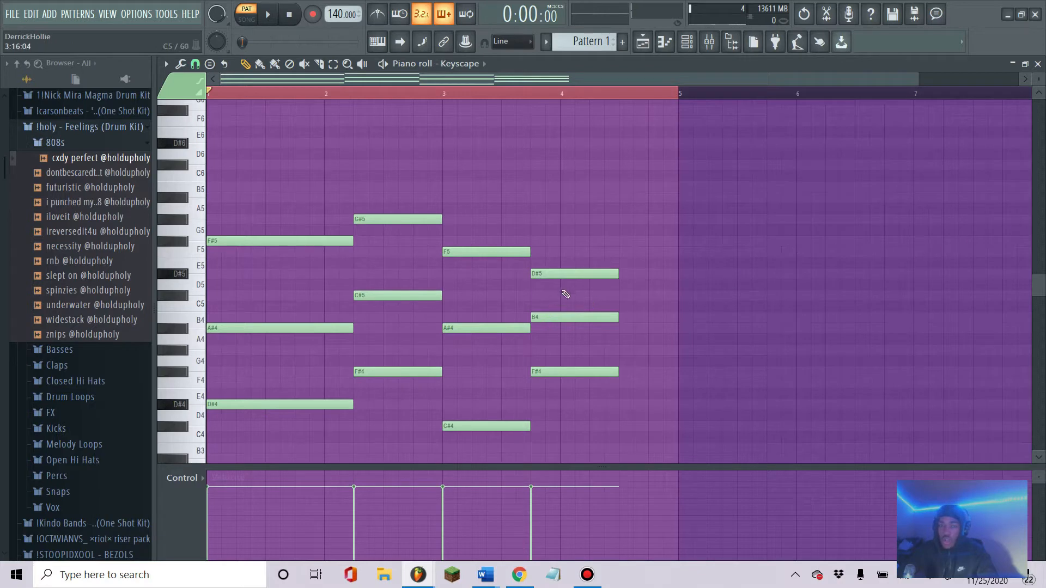
Raise the fourth chord's D#5 note by one octave.
{"action": "left_click", "coordinate": [566, 271]}
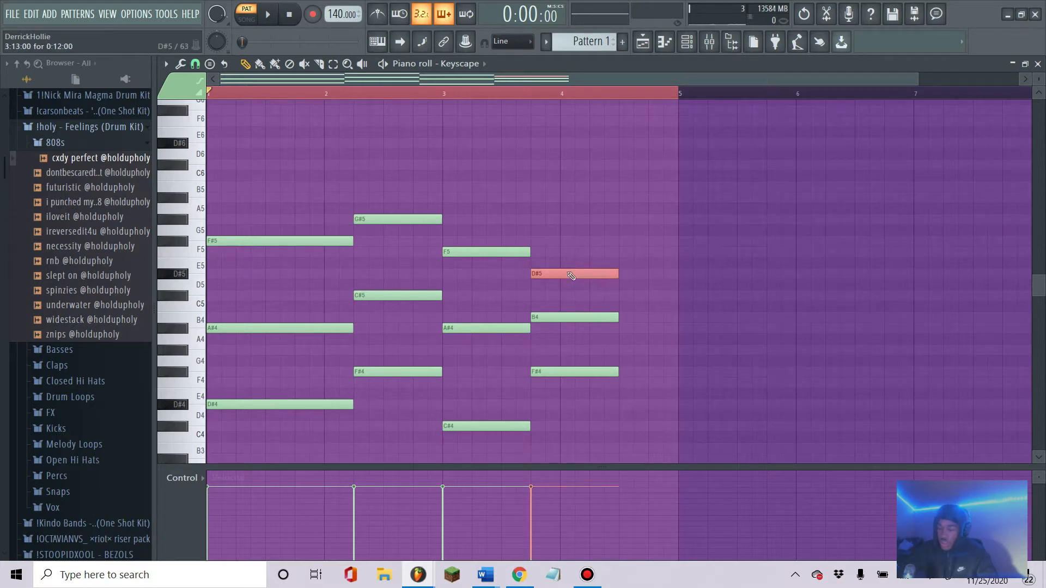
{"action": "key", "text": "ctrl+Up"}
{"action": "key", "text": "ctrl+d"}
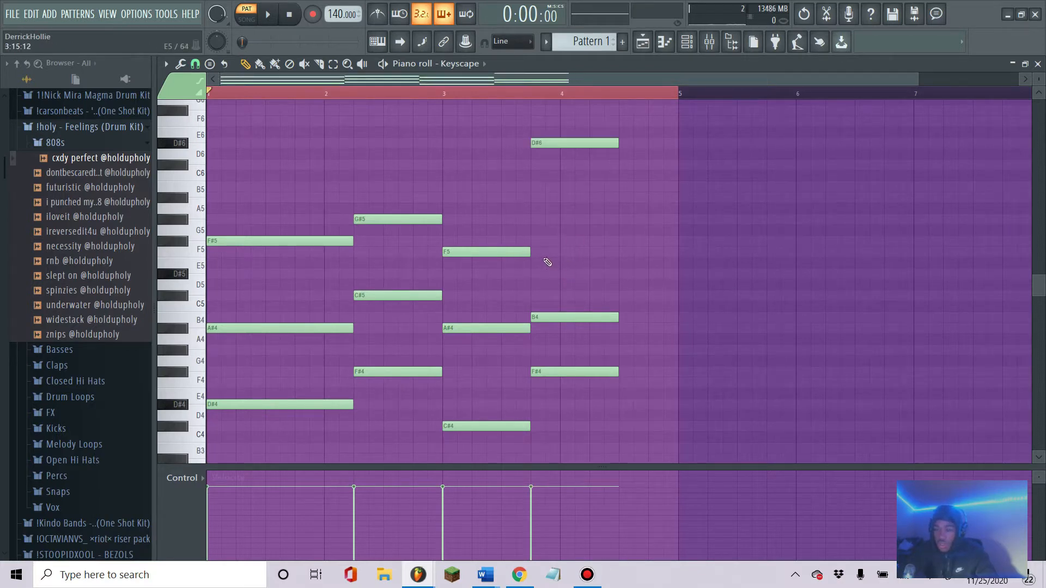
Add an F#5 note to the fourth chord, extend all of its notes to bar 5, and play the progression.
{"action": "mouse_move", "coordinate": [538, 249]}
{"action": "left_mouse_down"}
{"action": "mouse_move", "coordinate": [564, 248]}
{"action": "mouse_move", "coordinate": [558, 239]}
{"action": "left_mouse_up"}
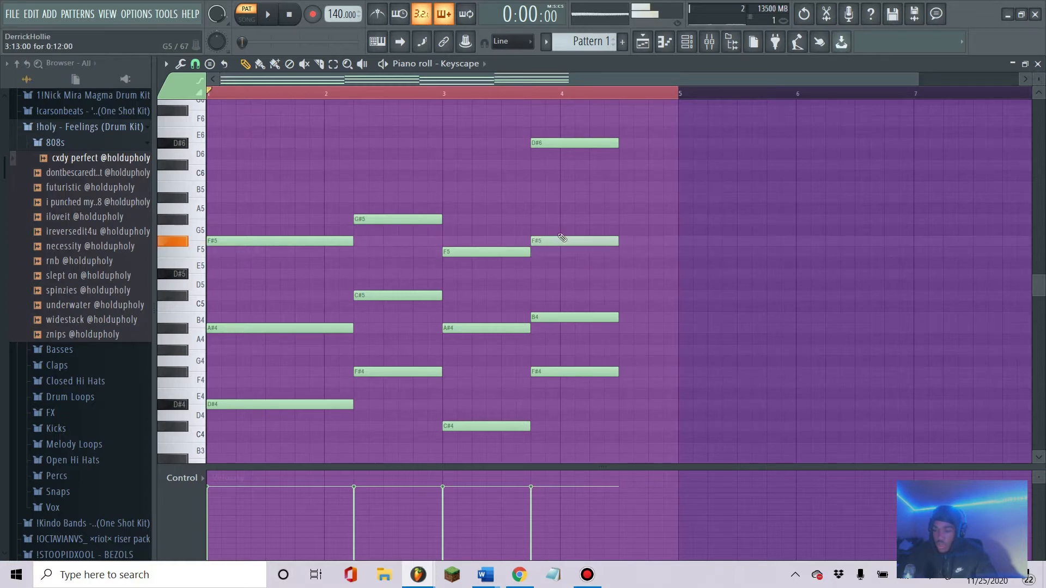
{"action": "key", "text": "space"}
{"action": "scroll", "coordinate": [599, 98], "scroll_direction": "down", "scroll_amount": 1}
{"action": "left_click_drag", "start_coordinate": [582, 105], "coordinate": [619, 371]}
{"action": "scroll", "coordinate": [574, 287], "scroll_direction": "down", "scroll_amount": 3}
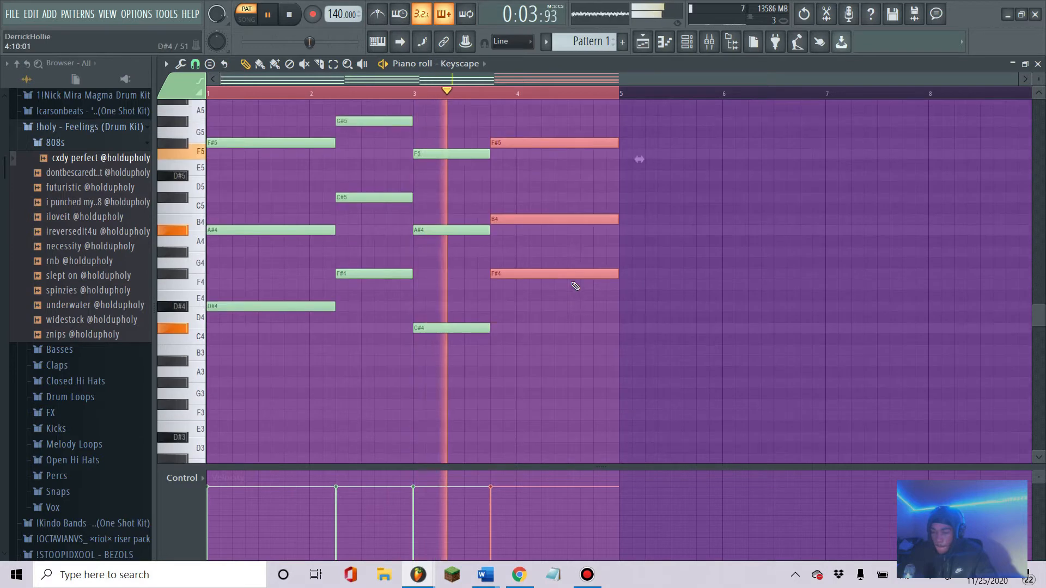
{"action": "scroll", "coordinate": [567, 266], "scroll_direction": "up", "scroll_amount": 2}
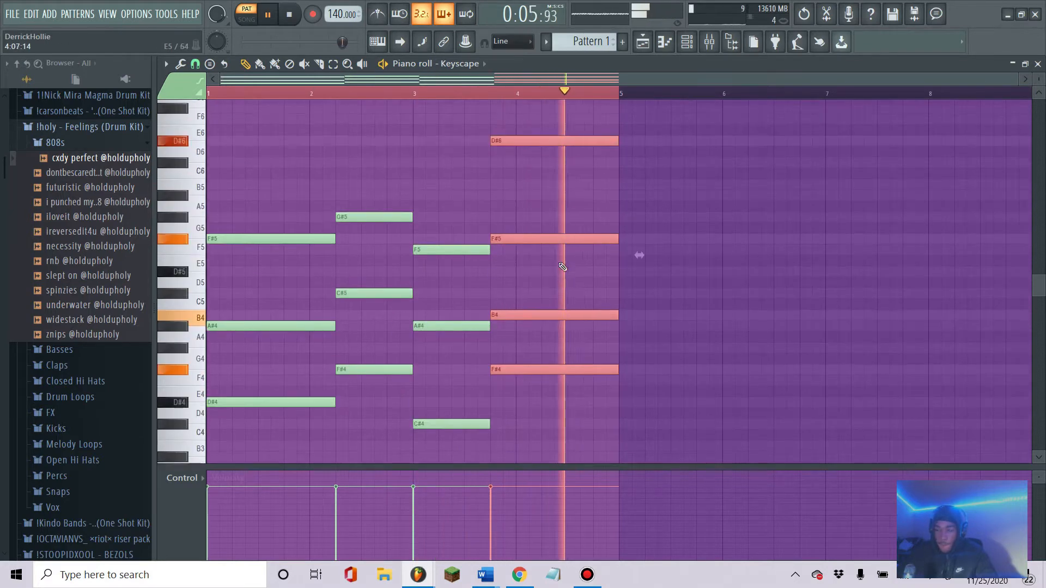
{"action": "scroll", "coordinate": [563, 267], "scroll_direction": "up", "scroll_amount": 2}
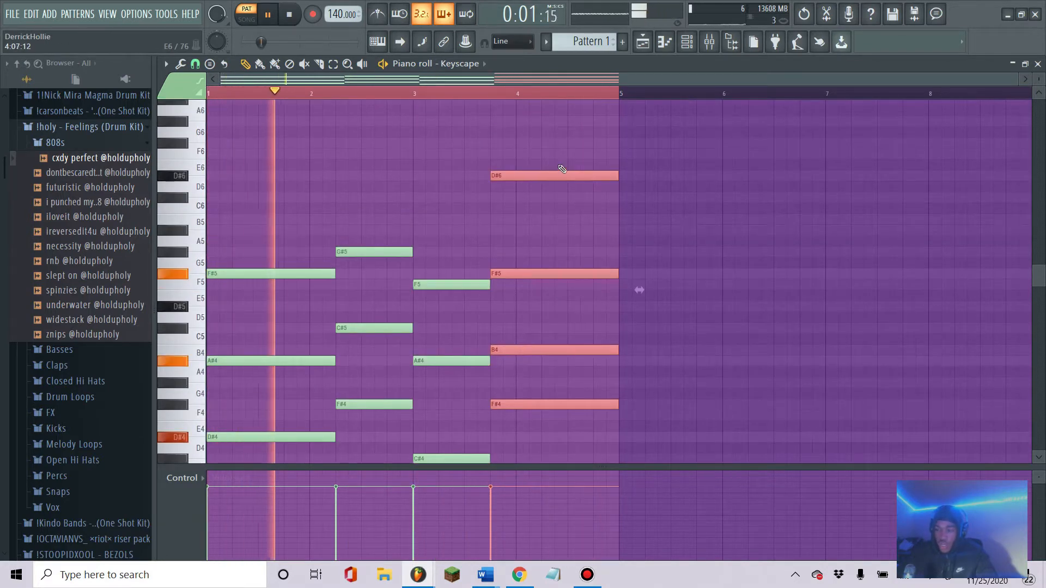
Replace the fourth chord's D#6 and F#5 notes with a single D#5, ending at bar 5.
{"action": "right_click", "coordinate": [546, 175]}
{"action": "right_click", "coordinate": [529, 275]}
{"action": "left_click_drag", "start_coordinate": [502, 285], "coordinate": [519, 311]}
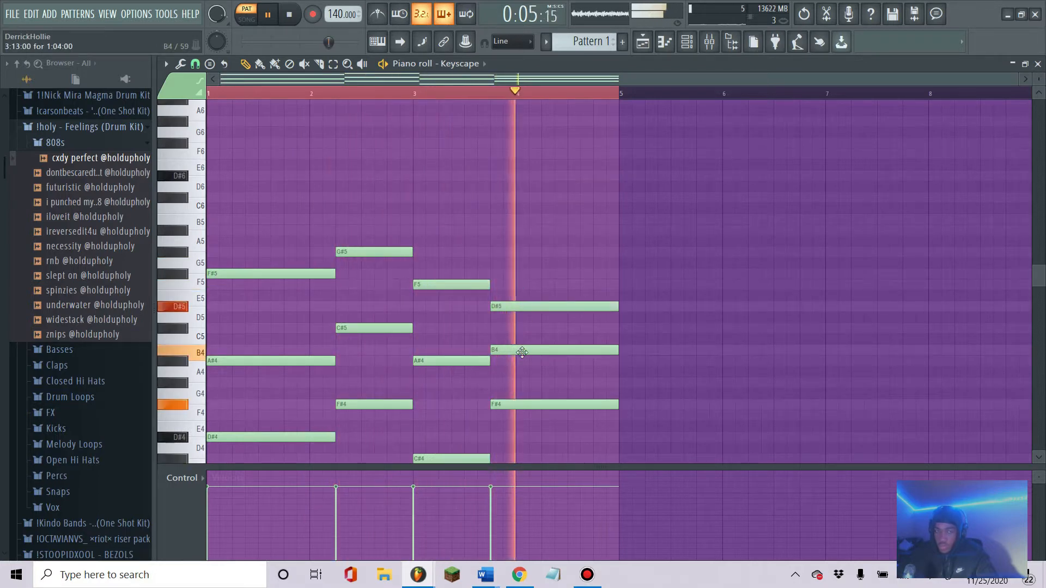
{"action": "key", "text": "space"}
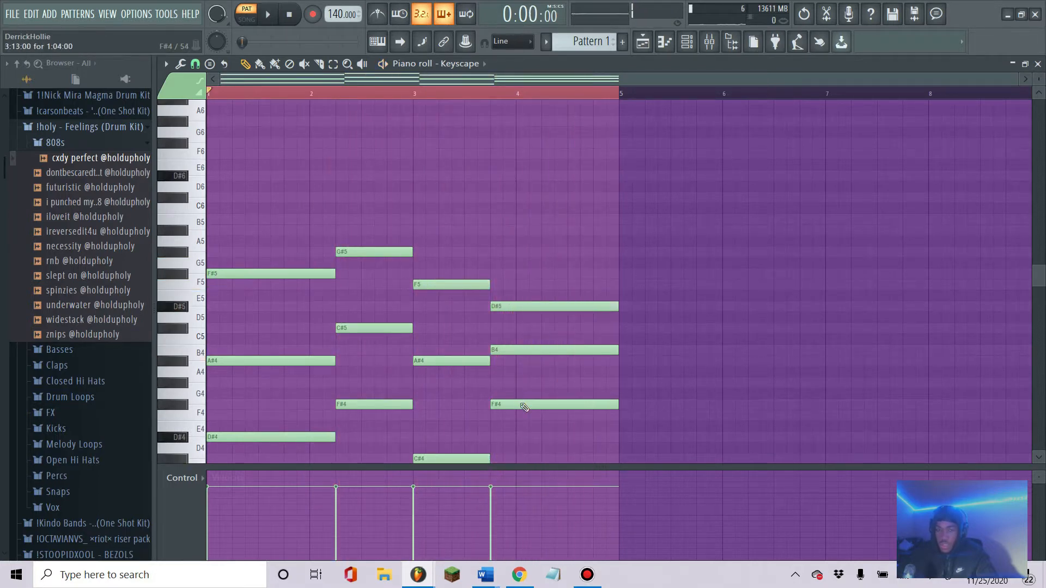
Transpose all the notes of the progression down one octave and play it through.
{"action": "scroll", "coordinate": [524, 403], "scroll_direction": "down", "scroll_amount": 3}
{"action": "key", "text": "ctrl+a"}
{"action": "key", "text": "ctrl+Down"}
{"action": "key", "text": "space"}
{"action": "scroll", "coordinate": [524, 290], "scroll_direction": "down", "scroll_amount": 2}
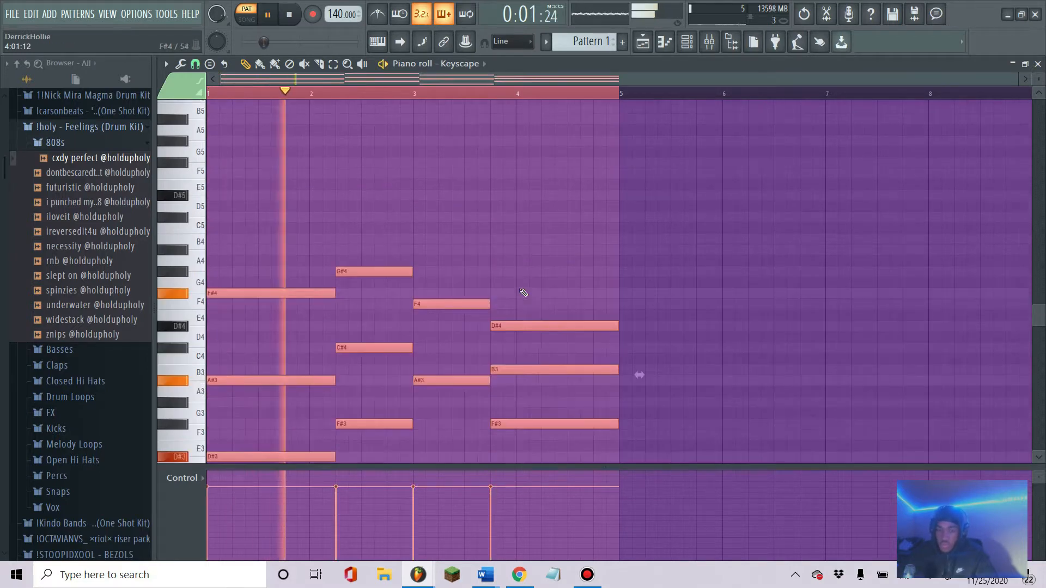
{"action": "scroll", "coordinate": [523, 292], "scroll_direction": "down", "scroll_amount": 2}
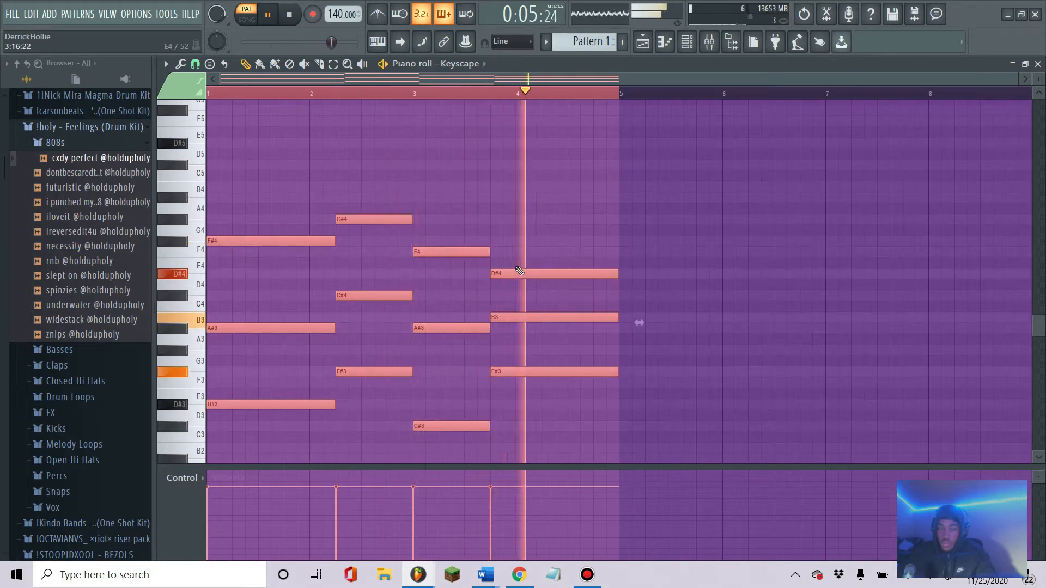
{"action": "key", "text": "space"}
Add a D#5 note to the fourth chord, raise its D#4 to F#4, and play the progression.
{"action": "scroll", "coordinate": [520, 268], "scroll_direction": "up", "scroll_amount": 1}
{"action": "left_click", "coordinate": [516, 261]}
{"action": "left_click_drag", "start_coordinate": [518, 262], "coordinate": [512, 175]}
{"action": "key", "text": "space"}
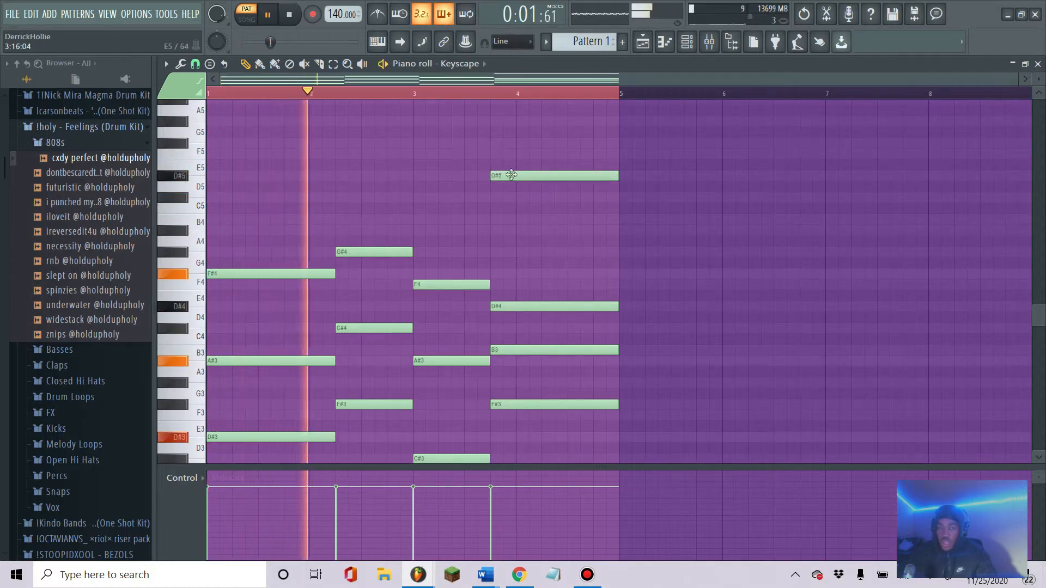
{"action": "left_click_drag", "start_coordinate": [528, 306], "coordinate": [526, 273]}
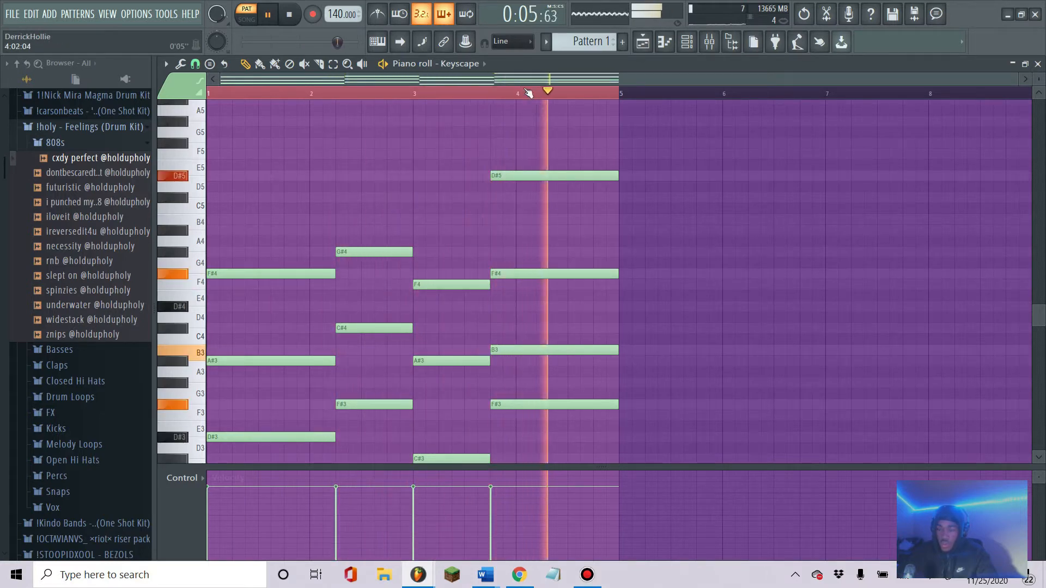
{"action": "key", "text": "space"}
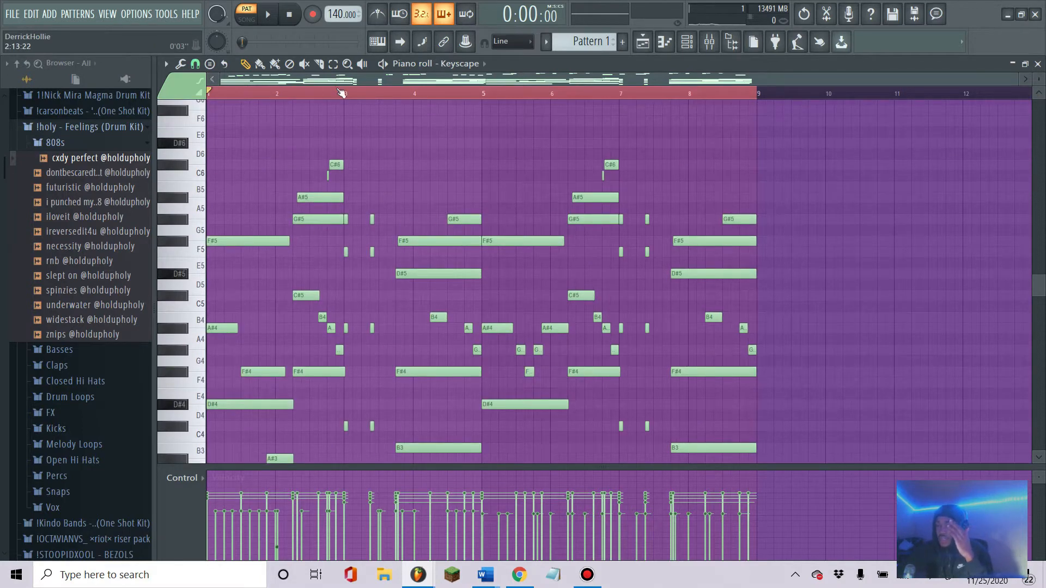
Examine the eight-bar arrangement, including the two short stab chords in bar 3, and play its opening.
{"action": "scroll", "coordinate": [341, 93], "scroll_direction": "up", "scroll_amount": 5}
{"action": "left_click_drag", "start_coordinate": [377, 205], "coordinate": [538, 440]}
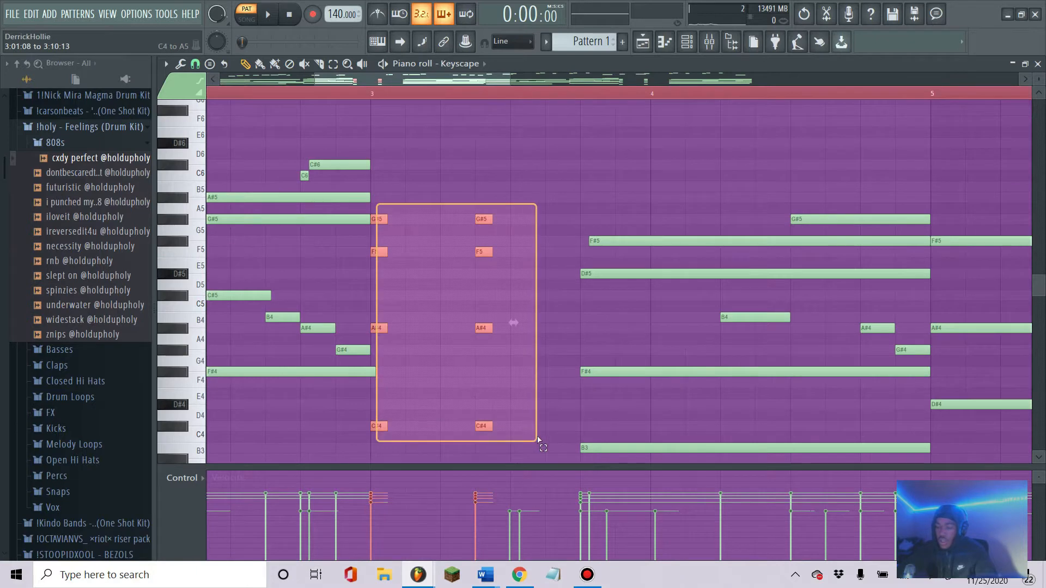
{"action": "scroll", "coordinate": [472, 96], "scroll_direction": "down", "scroll_amount": 3}
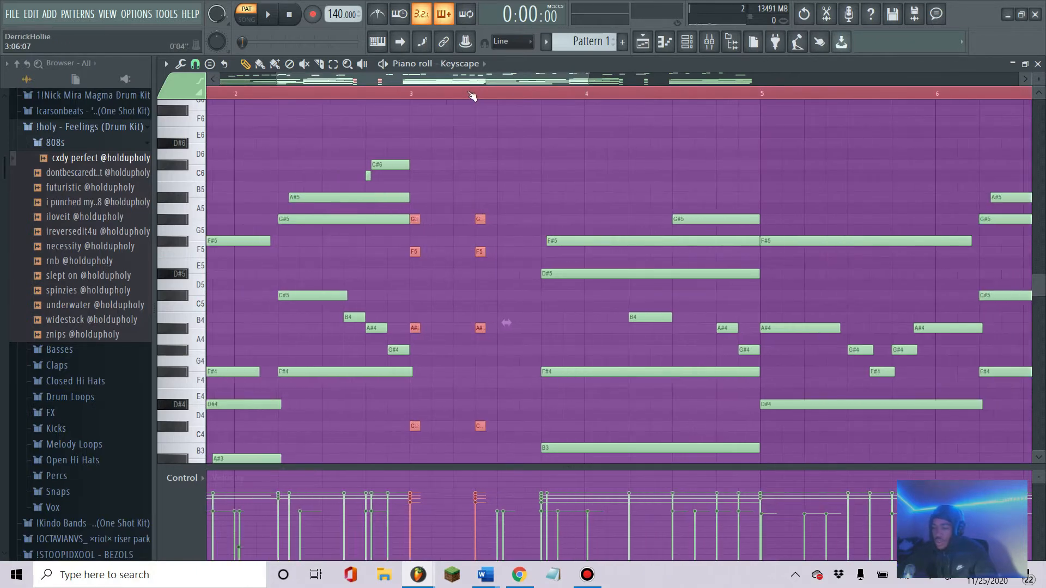
{"action": "scroll", "coordinate": [463, 98], "scroll_direction": "down", "scroll_amount": 6}
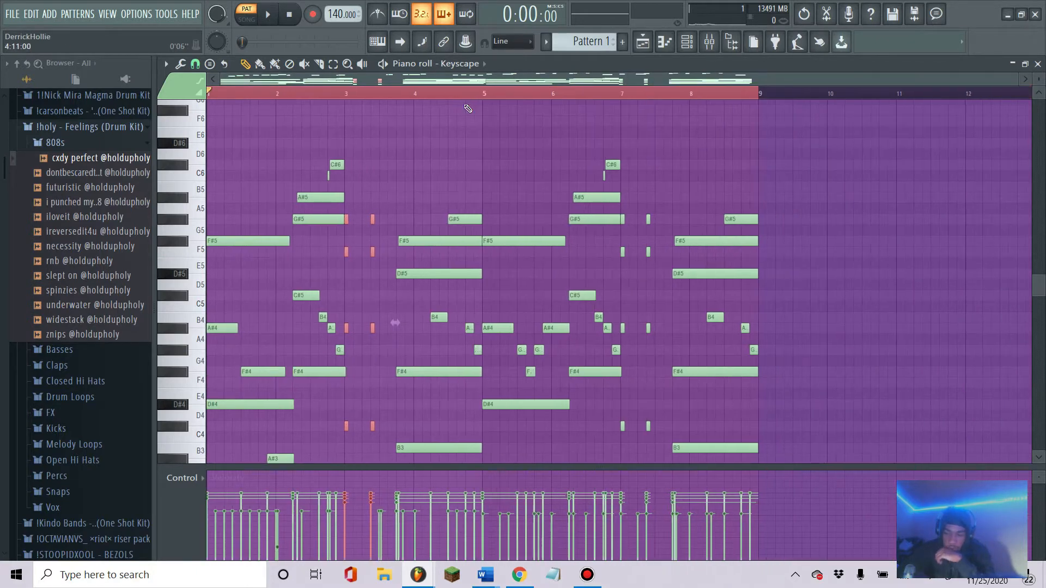
{"action": "scroll", "coordinate": [381, 245], "scroll_direction": "down", "scroll_amount": 4}
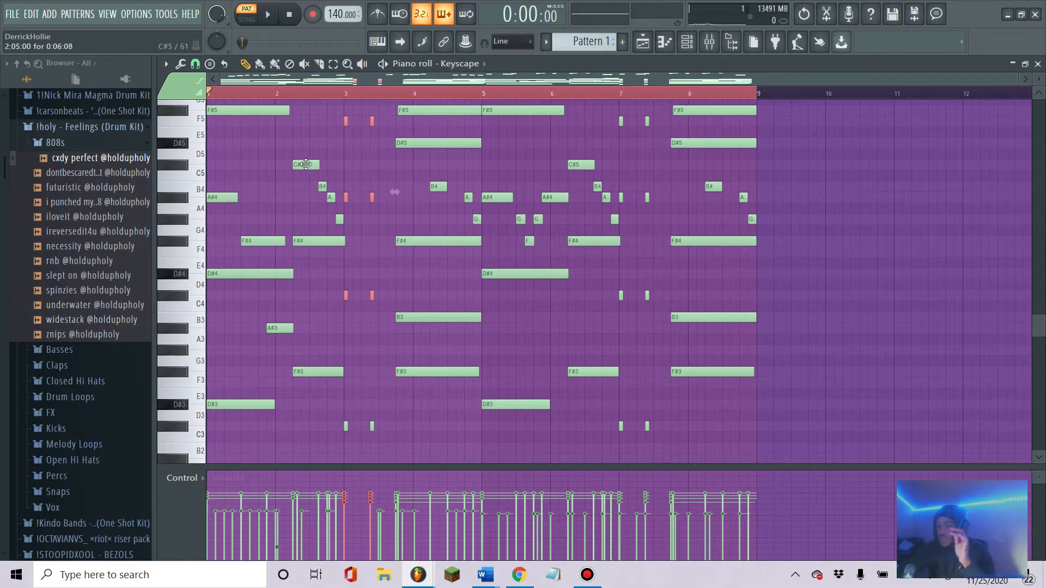
{"action": "scroll", "coordinate": [322, 84], "scroll_direction": "up", "scroll_amount": 5}
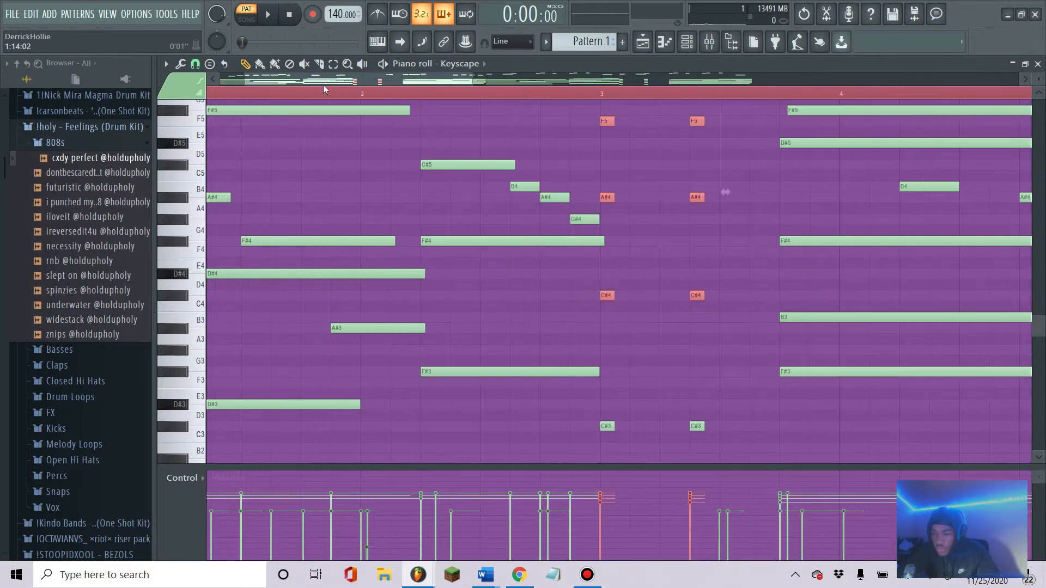
{"action": "scroll", "coordinate": [369, 141], "scroll_direction": "up", "scroll_amount": 3}
{"action": "scroll", "coordinate": [371, 94], "scroll_direction": "down", "scroll_amount": 4}
{"action": "scroll", "coordinate": [354, 131], "scroll_direction": "up", "scroll_amount": 3}
{"action": "scroll", "coordinate": [362, 96], "scroll_direction": "down", "scroll_amount": 3}
{"action": "scroll", "coordinate": [361, 97], "scroll_direction": "down", "scroll_amount": 1}
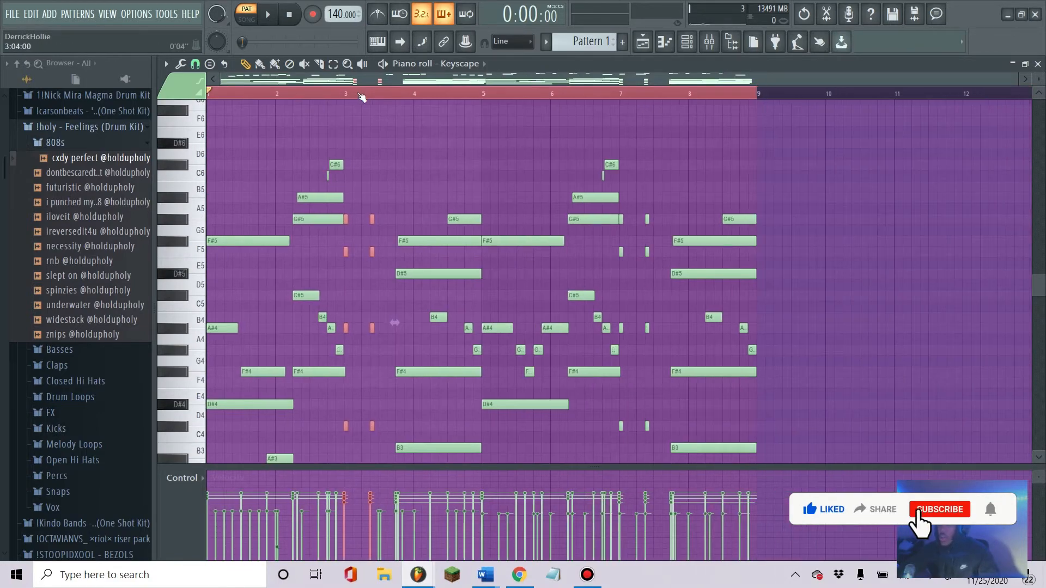
{"action": "key", "text": "space"}
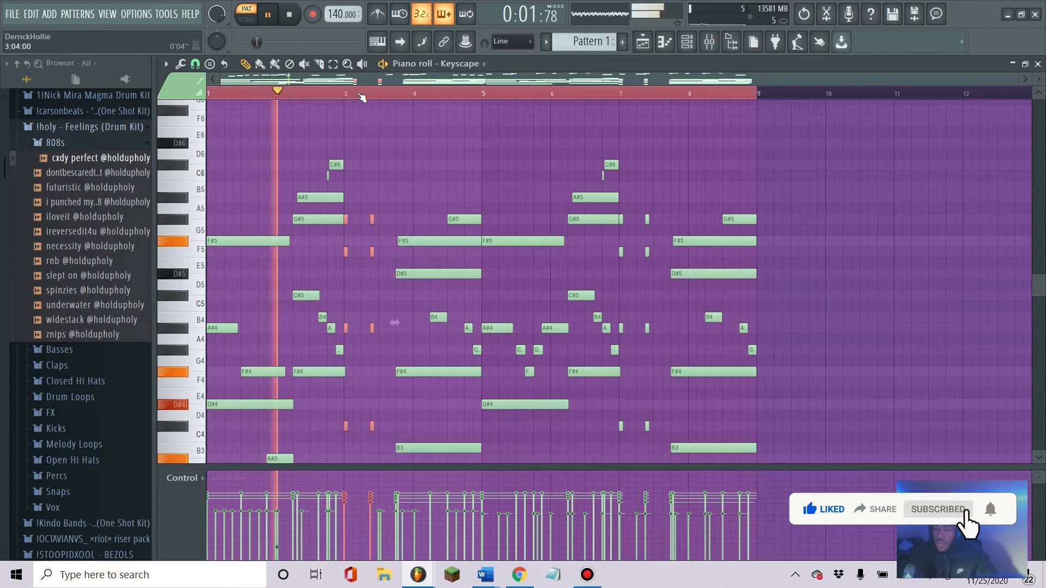
{"action": "key", "text": "space"}
Select all the high melody notes above the chords across the eight bars.
{"action": "scroll", "coordinate": [381, 150], "scroll_direction": "up", "scroll_amount": 15}
{"action": "left_click_drag", "start_coordinate": [832, 112], "coordinate": [207, 420]}
{"action": "scroll", "coordinate": [251, 97], "scroll_direction": "up", "scroll_amount": 2}
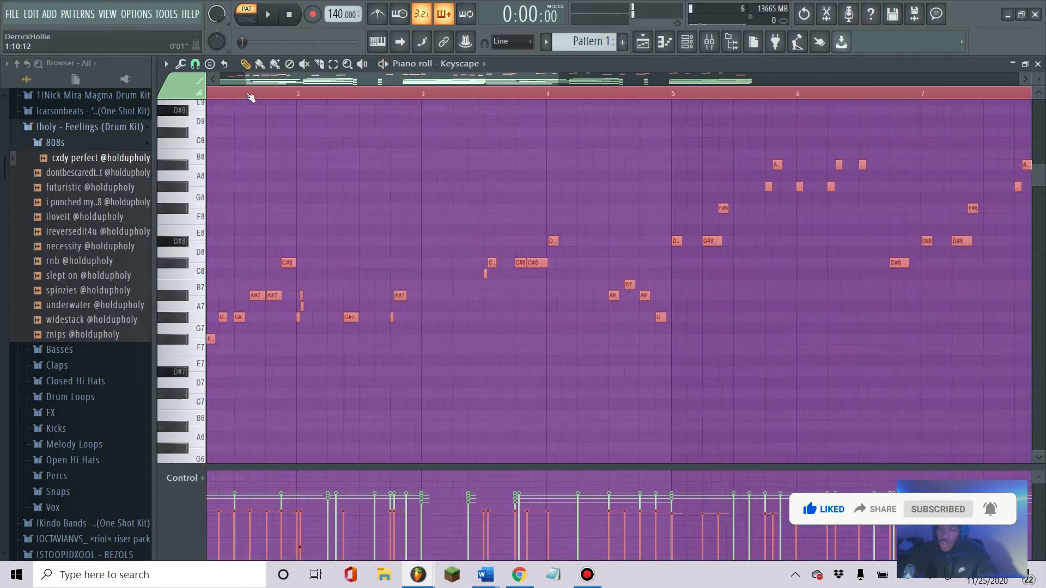
Examine the rhythm and pitches of the selected high melody from bar 1 through bar 8.
{"action": "scroll", "coordinate": [251, 97], "scroll_direction": "up", "scroll_amount": 2}
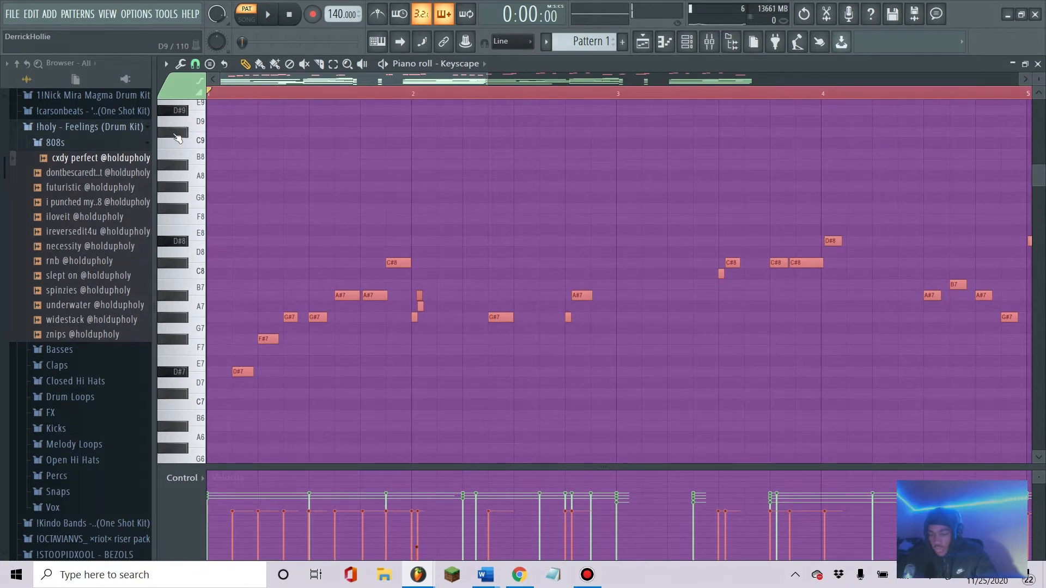
{"action": "scroll", "coordinate": [381, 94], "scroll_direction": "down", "scroll_amount": 2}
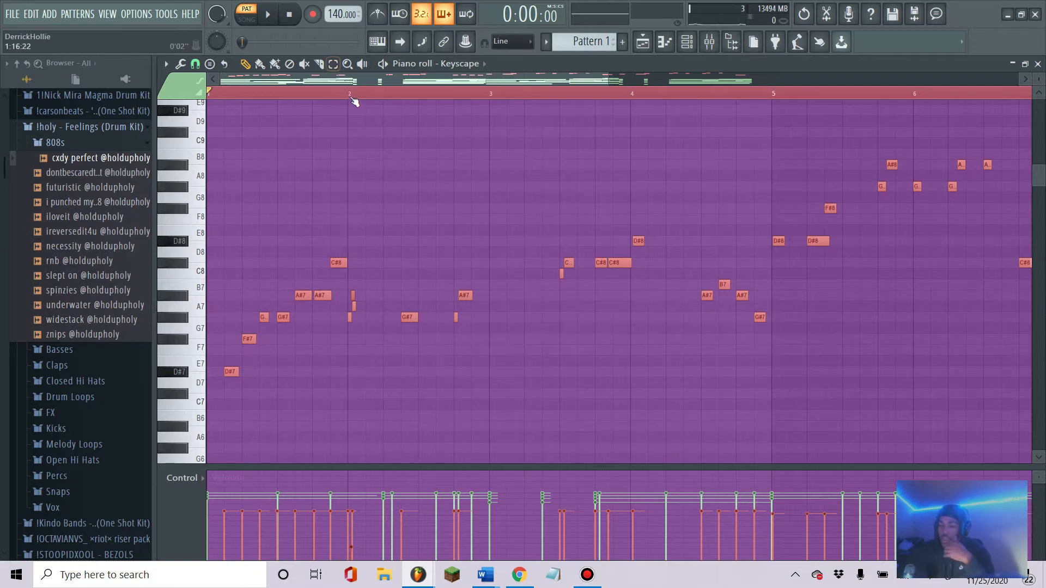
{"action": "scroll", "coordinate": [357, 105], "scroll_direction": "up", "scroll_amount": 3}
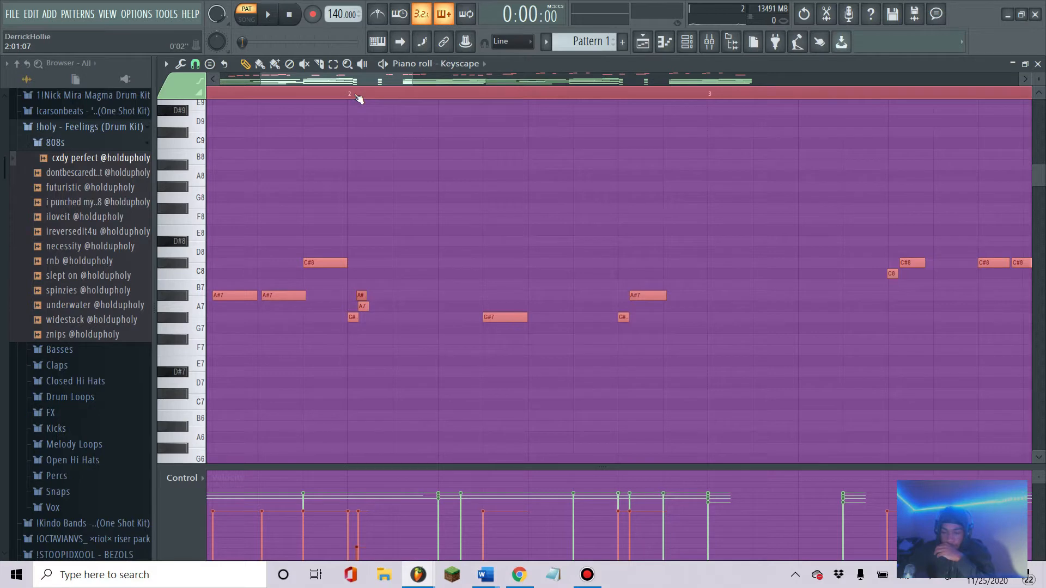
{"action": "scroll", "coordinate": [357, 104], "scroll_direction": "down", "scroll_amount": 5}
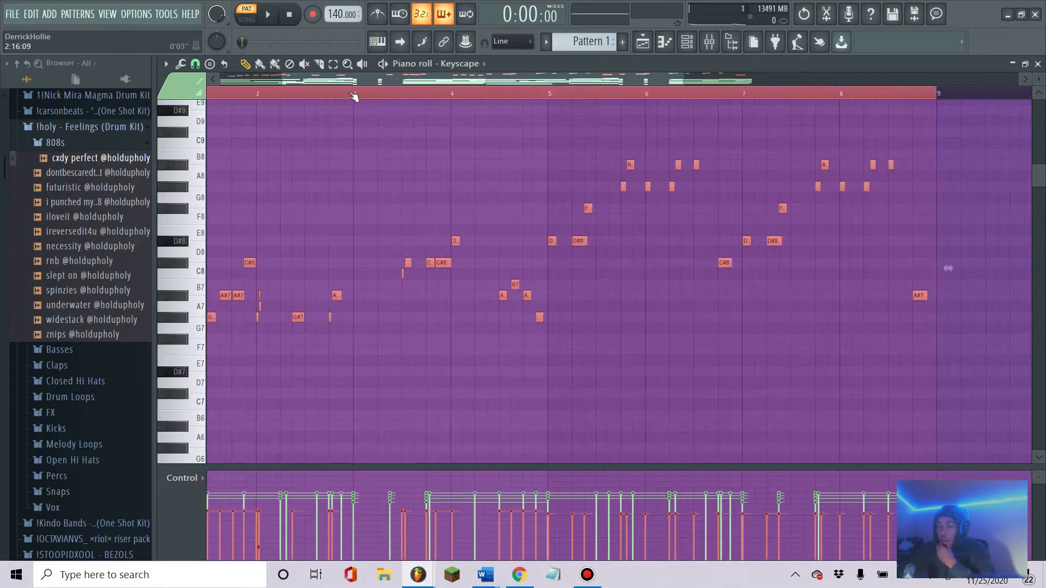
{"action": "scroll", "coordinate": [353, 98], "scroll_direction": "up", "scroll_amount": 5}
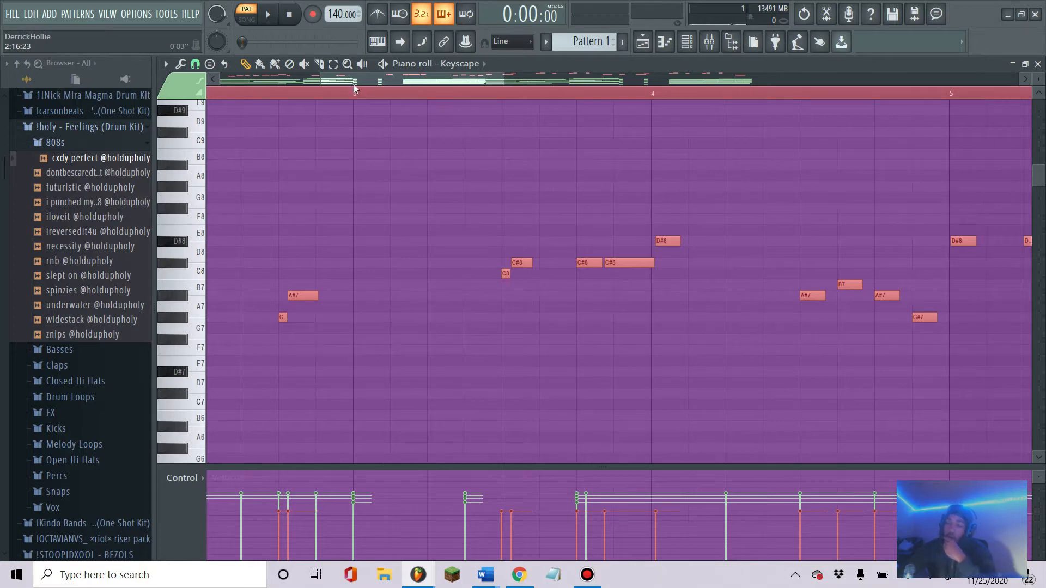
{"action": "scroll", "coordinate": [431, 96], "scroll_direction": "down", "scroll_amount": 5}
{"action": "scroll", "coordinate": [367, 116], "scroll_direction": "down", "scroll_amount": 6}
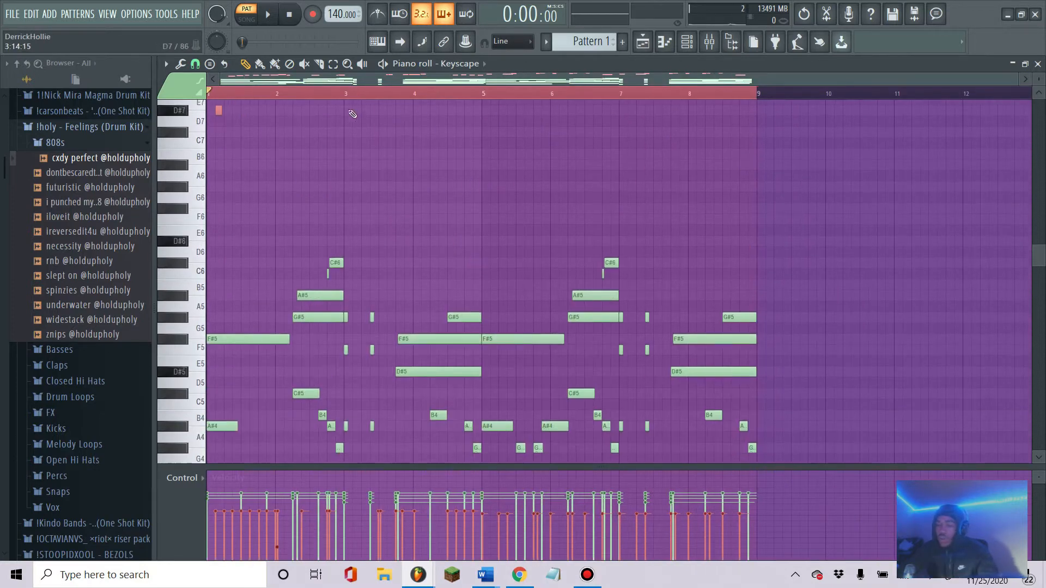
Play the full eight-bar pattern with the chords and high melody both in view.
{"action": "key", "text": "space"}
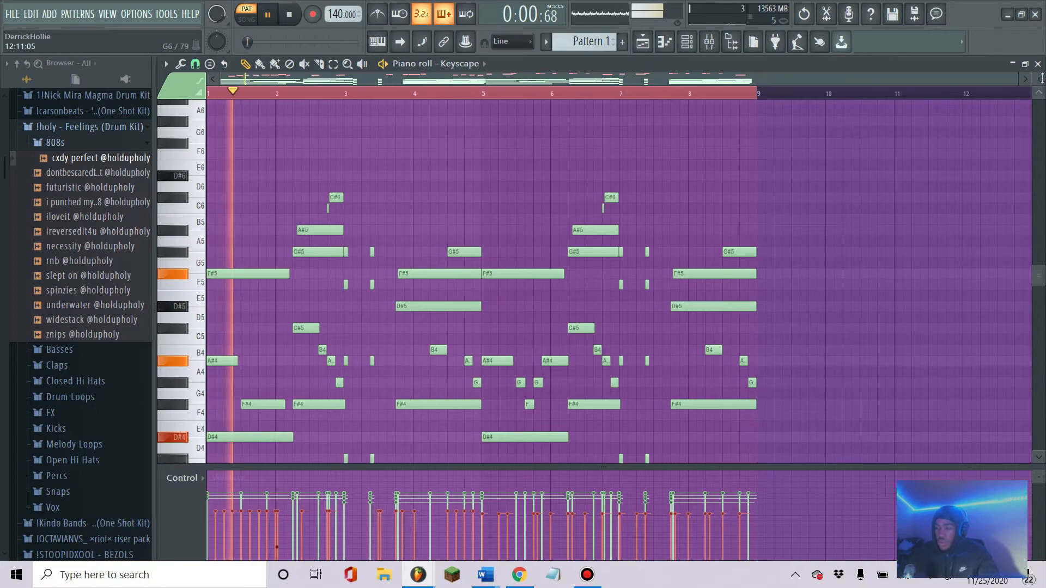
{"action": "scroll", "coordinate": [770, 186], "scroll_direction": "down", "scroll_amount": 5}
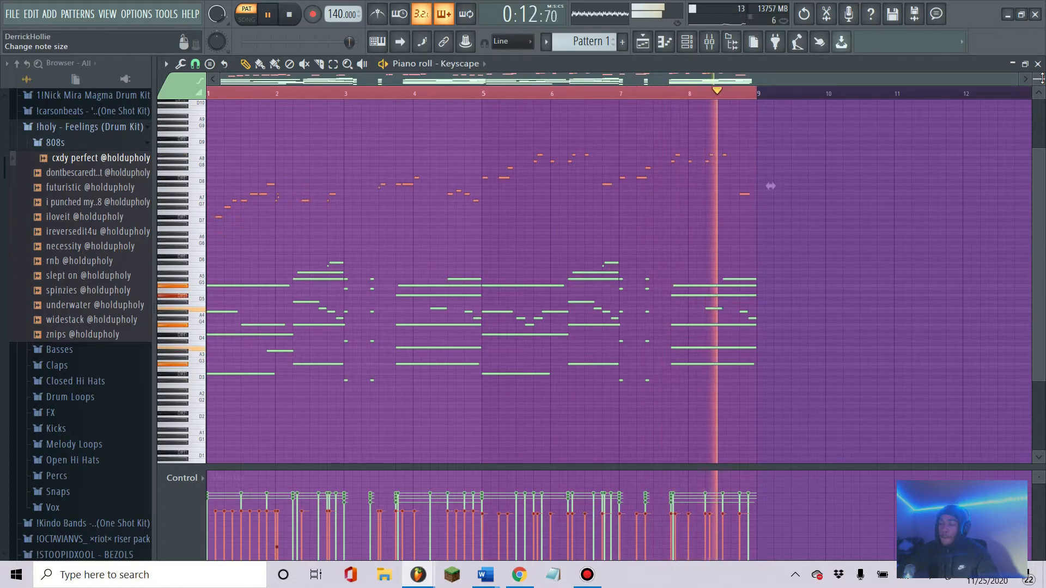
{"action": "key", "text": "space"}
Examine the chord and bass notes of the opening bars closely, and play the start of the pattern.
{"action": "left_click_drag", "start_coordinate": [1041, 79], "coordinate": [1041, 123]}
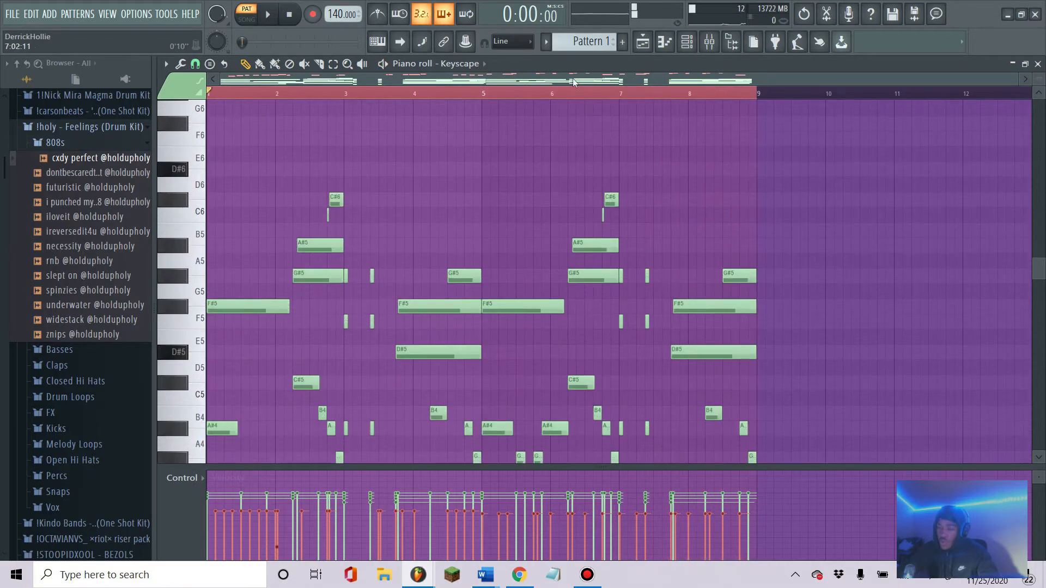
{"action": "scroll", "coordinate": [243, 96], "scroll_direction": "up", "scroll_amount": 7}
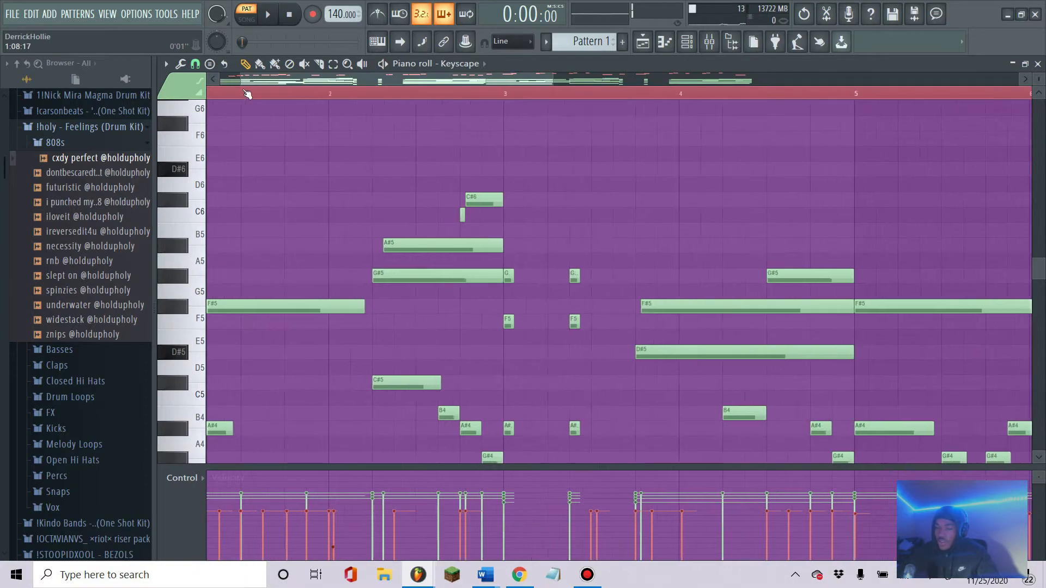
{"action": "left_click_drag", "start_coordinate": [273, 80], "coordinate": [246, 80]}
{"action": "scroll", "coordinate": [419, 120], "scroll_direction": "down", "scroll_amount": 7}
{"action": "scroll", "coordinate": [429, 97], "scroll_direction": "down", "scroll_amount": 6}
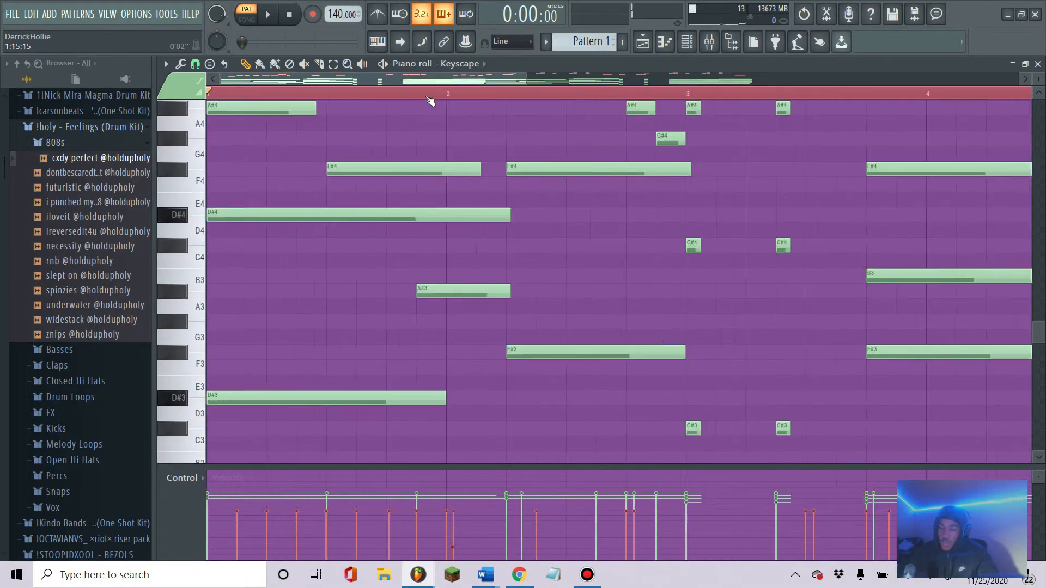
{"action": "scroll", "coordinate": [298, 168], "scroll_direction": "up", "scroll_amount": 10}
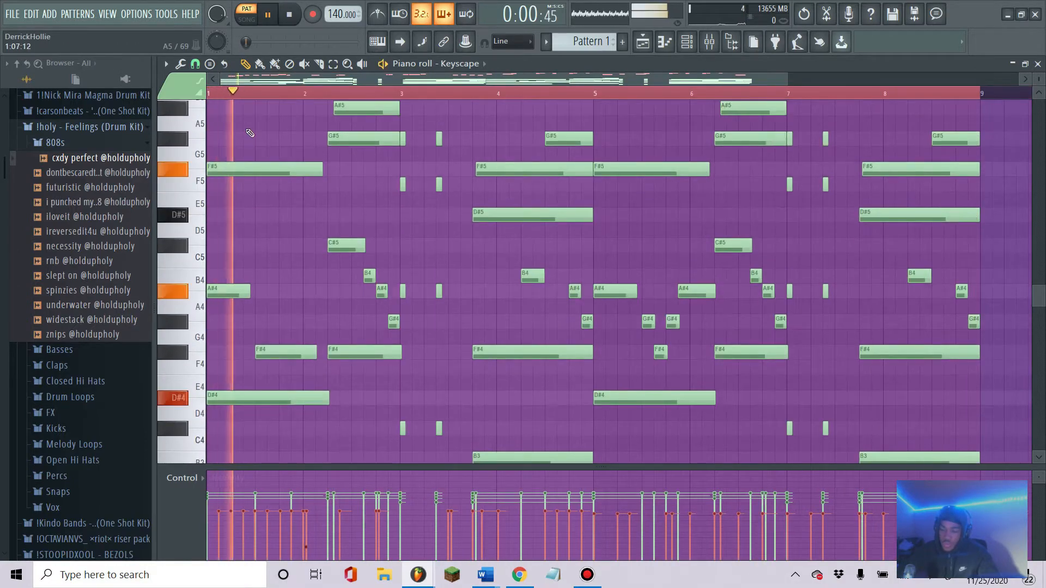
Delete the selected high melody notes above the chords and play the remaining pattern.
{"action": "scroll", "coordinate": [298, 169], "scroll_direction": "up", "scroll_amount": 6}
{"action": "scroll", "coordinate": [454, 97], "scroll_direction": "down", "scroll_amount": 3}
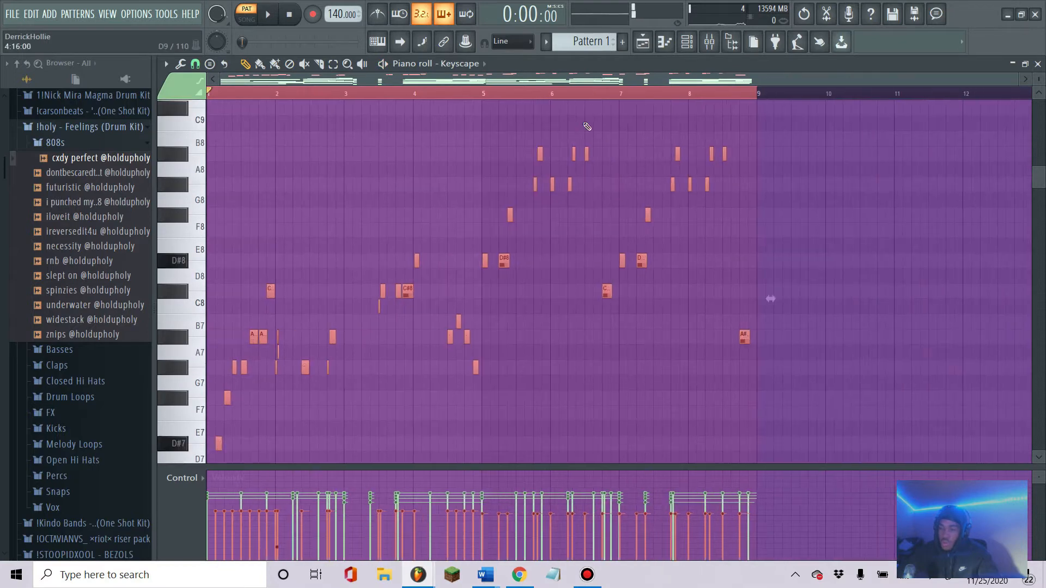
{"action": "scroll", "coordinate": [771, 223], "scroll_direction": "up", "scroll_amount": 3}
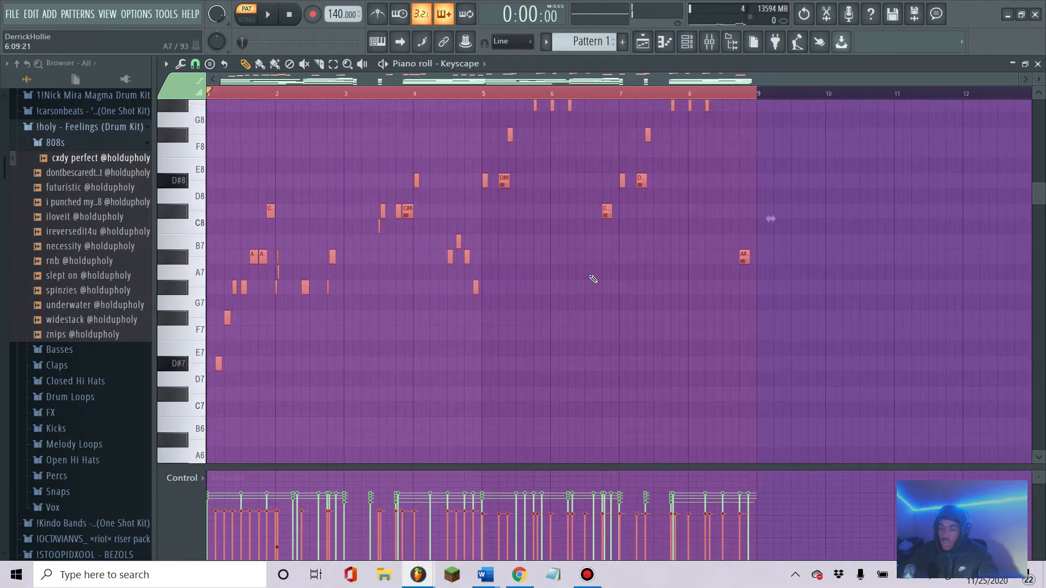
{"action": "scroll", "coordinate": [822, 215], "scroll_direction": "down", "scroll_amount": 15}
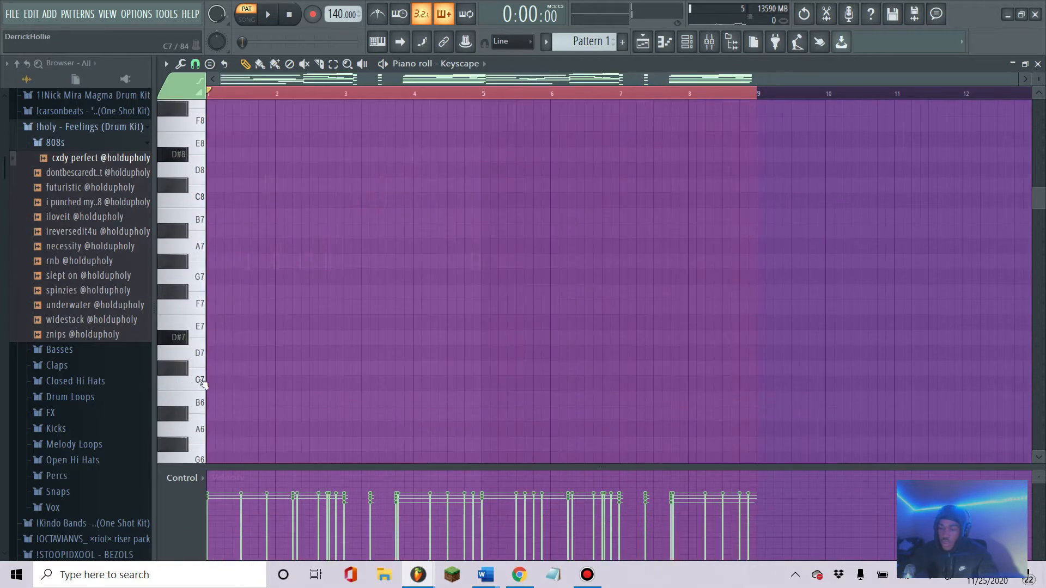
{"action": "scroll", "coordinate": [222, 381], "scroll_direction": "down", "scroll_amount": 4}
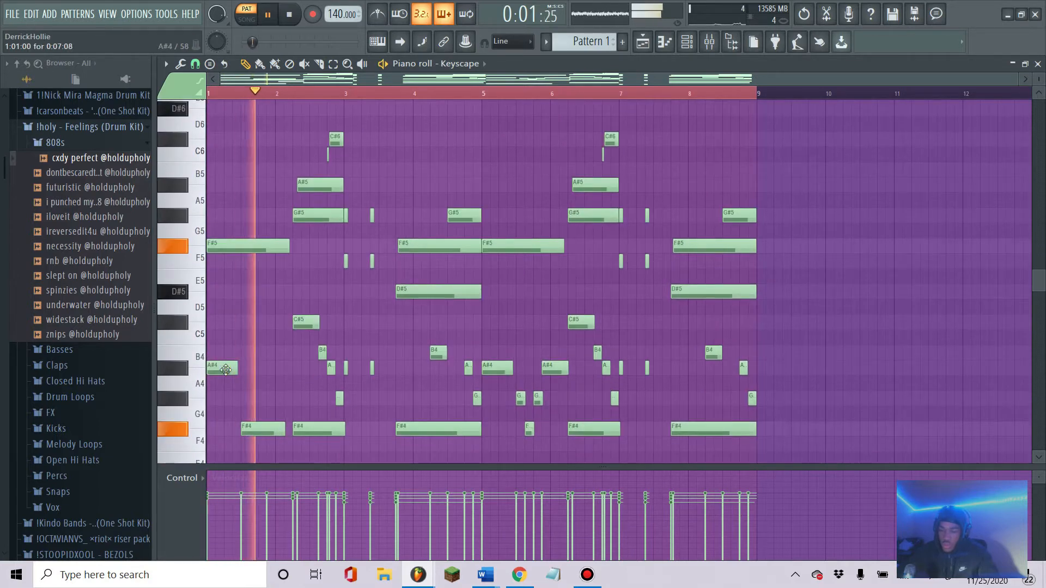
Examine the inner movement from A#4 to F#4 in bar 1 and play the opening of the pattern.
{"action": "scroll", "coordinate": [244, 161], "scroll_direction": "up", "scroll_amount": 4, "text": "ctrl"}
{"action": "scroll", "coordinate": [218, 161], "scroll_direction": "up", "scroll_amount": 6}
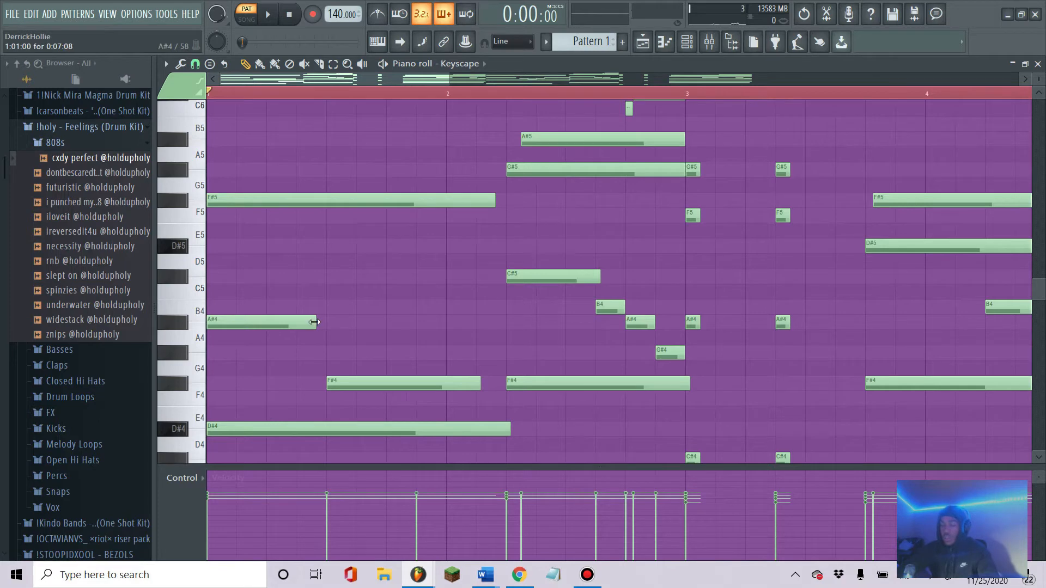
{"action": "left_click", "coordinate": [350, 379]}
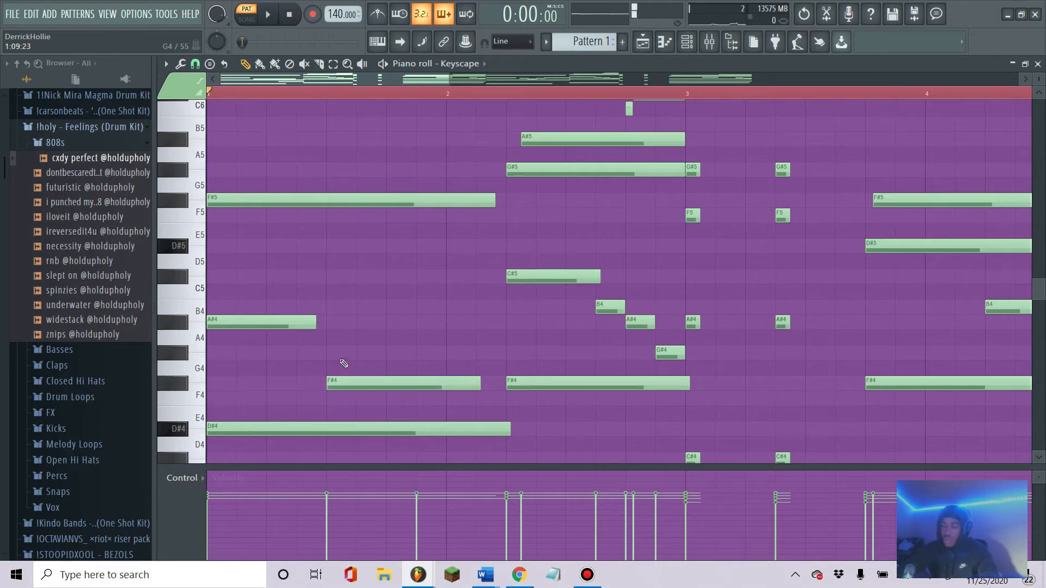
{"action": "key", "text": "space"}
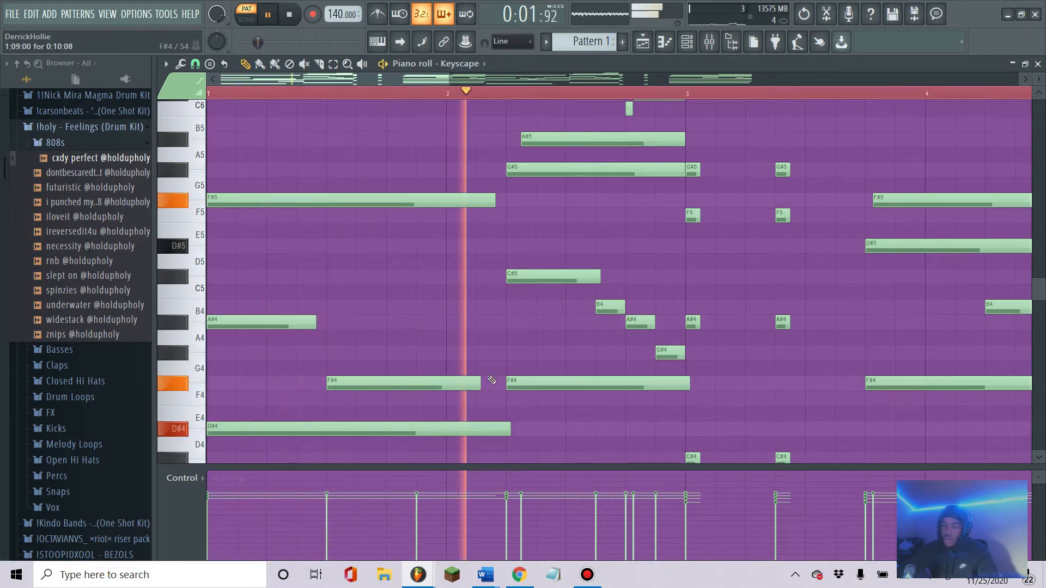
{"action": "key", "text": "space"}
Examine the A#3 note added below the D#4 before bar 2 and play the opening chord into the following one.
{"action": "scroll", "coordinate": [553, 368], "scroll_direction": "down", "scroll_amount": 7}
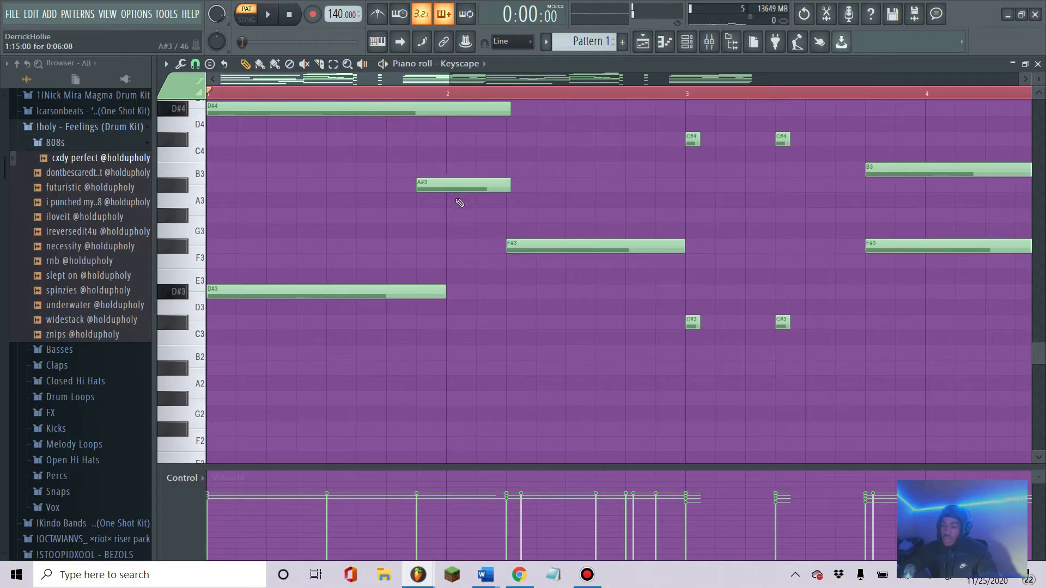
{"action": "scroll", "coordinate": [468, 229], "scroll_direction": "up", "scroll_amount": 8}
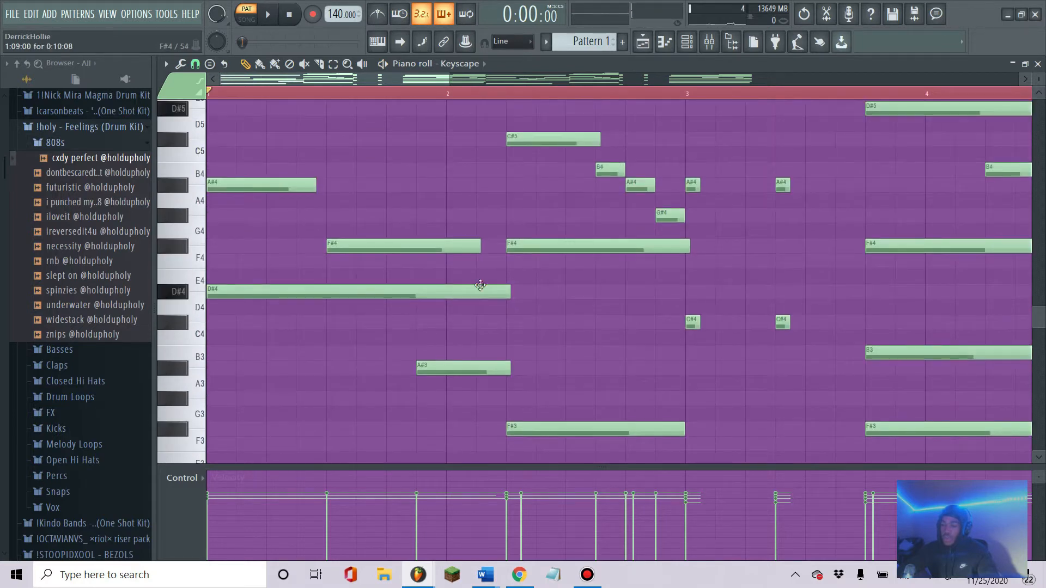
{"action": "scroll", "coordinate": [484, 289], "scroll_direction": "down", "scroll_amount": 6}
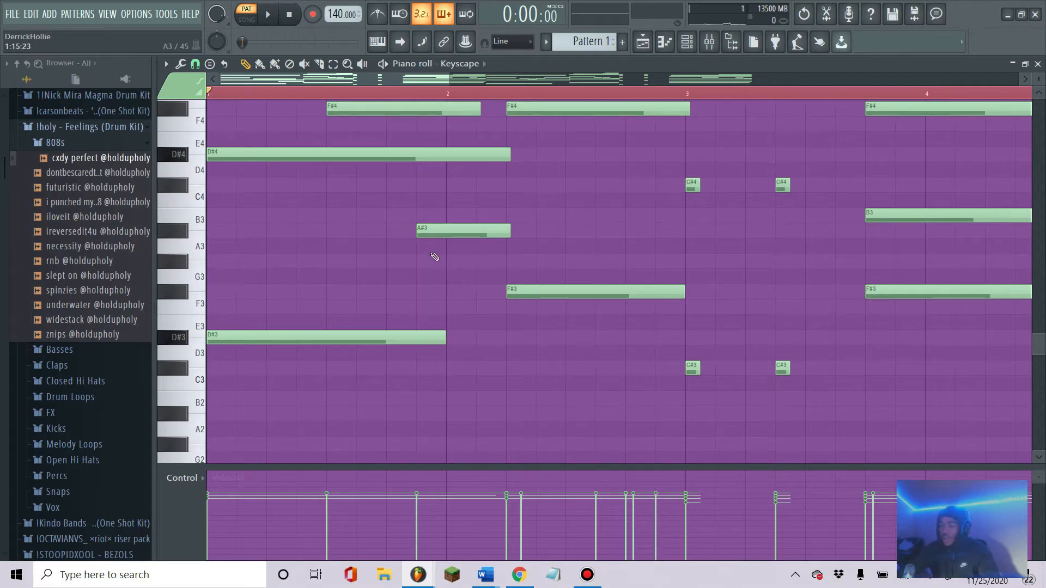
{"action": "scroll", "coordinate": [435, 257], "scroll_direction": "up", "scroll_amount": 3}
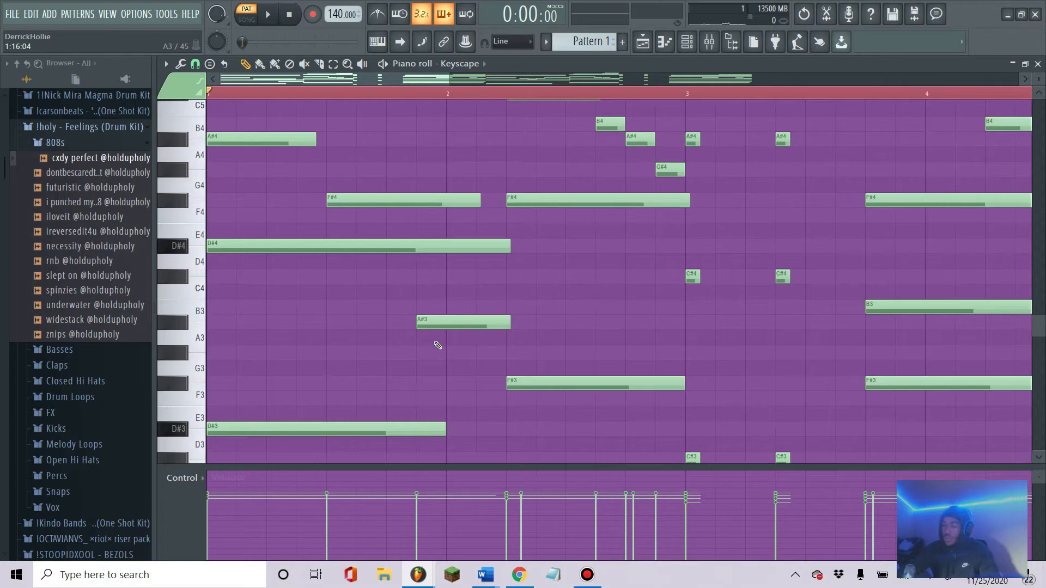
{"action": "key", "text": "space"}
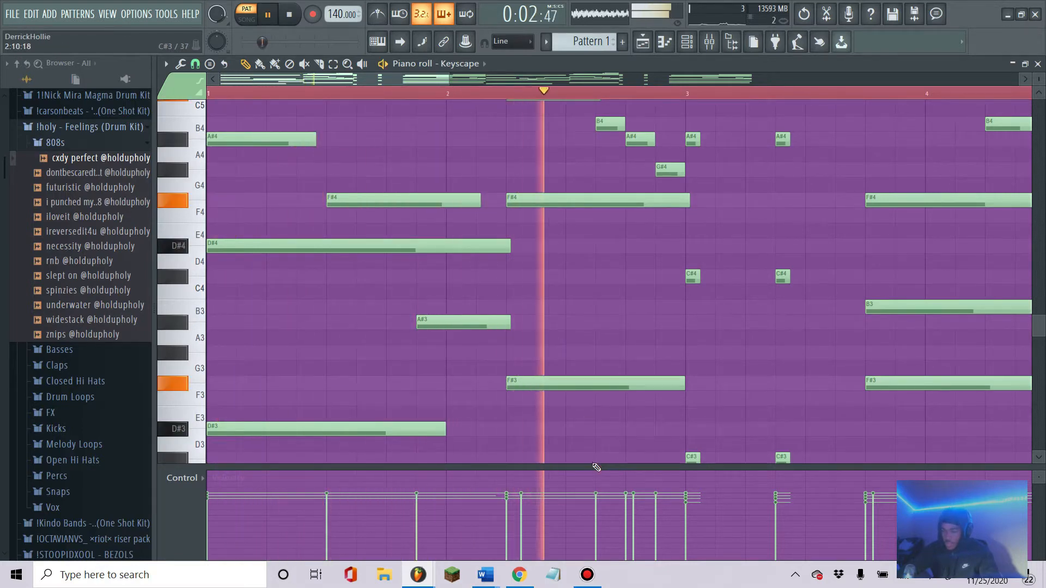
{"action": "key", "text": "space"}
Play the pattern from the start through the first stab chord in bar 3, with the upper chord notes in view.
{"action": "scroll", "coordinate": [556, 430], "scroll_direction": "up", "scroll_amount": 10}
{"action": "scroll", "coordinate": [477, 278], "scroll_direction": "down", "scroll_amount": 6}
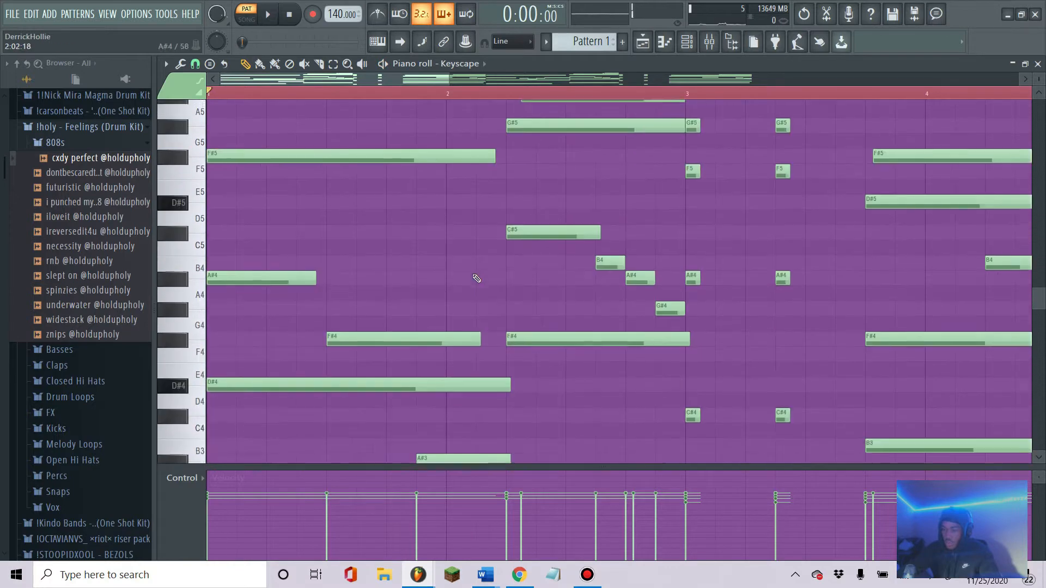
{"action": "key", "text": "space"}
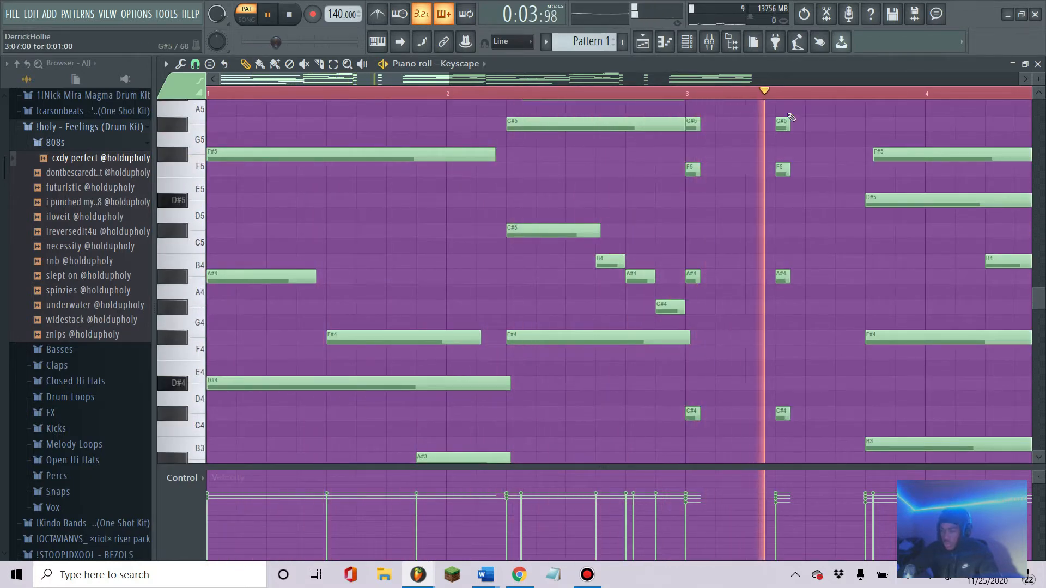
{"action": "key", "text": "space"}
Examine closely the staggered starts of the G#5 and A#5 chord notes in bar 2.
{"action": "scroll", "coordinate": [796, 100], "scroll_direction": "up", "scroll_amount": 3}
{"action": "scroll", "coordinate": [794, 101], "scroll_direction": "down", "scroll_amount": 4}
{"action": "scroll", "coordinate": [775, 247], "scroll_direction": "up", "scroll_amount": 8}
{"action": "scroll", "coordinate": [409, 94], "scroll_direction": "up", "scroll_amount": 4}
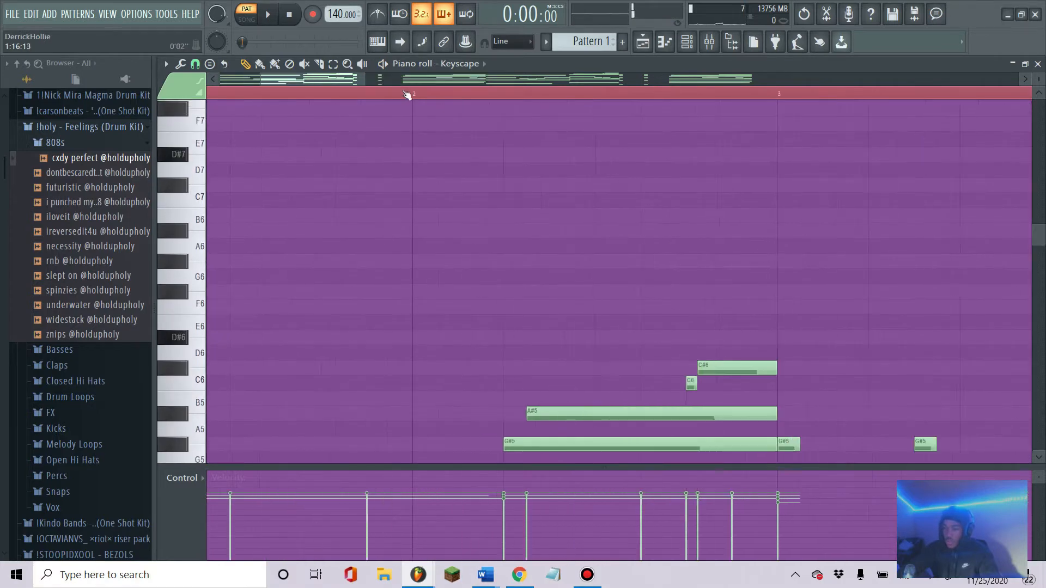
{"action": "left_click", "coordinate": [195, 64]}
{"action": "left_click", "coordinate": [218, 172]}
{"action": "left_click_drag", "start_coordinate": [554, 83], "coordinate": [566, 81]}
{"action": "scroll", "coordinate": [488, 98], "scroll_direction": "up", "scroll_amount": 3}
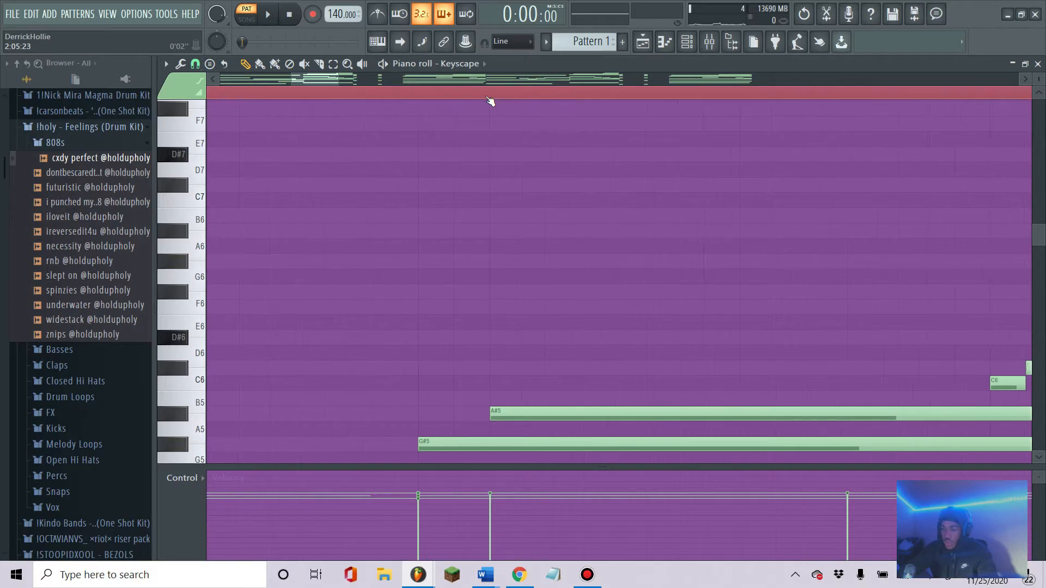
{"action": "scroll", "coordinate": [488, 98], "scroll_direction": "down", "scroll_amount": 8}
{"action": "scroll", "coordinate": [490, 101], "scroll_direction": "up", "scroll_amount": 5}
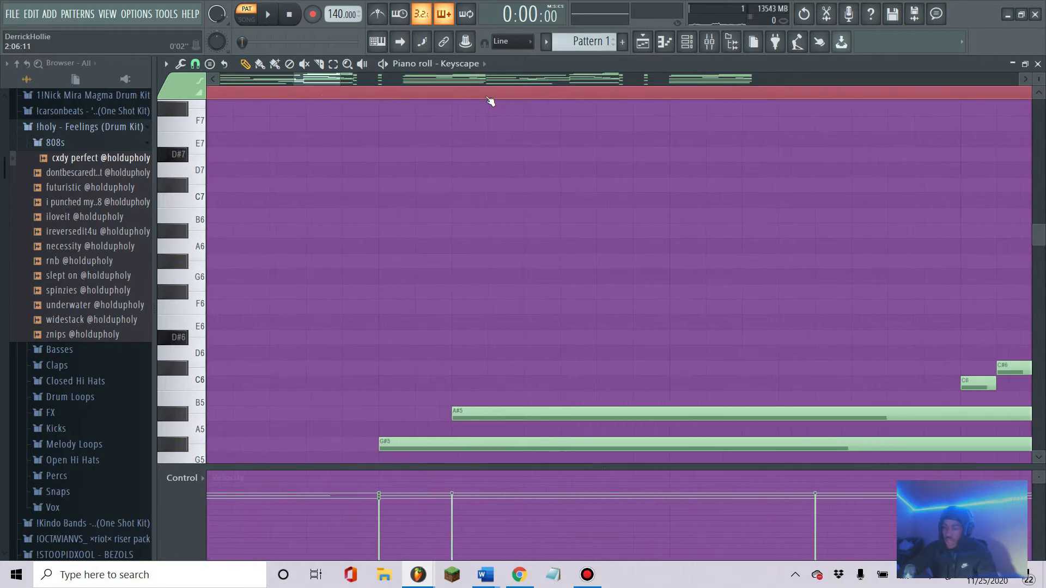
{"action": "scroll", "coordinate": [490, 102], "scroll_direction": "down", "scroll_amount": 4}
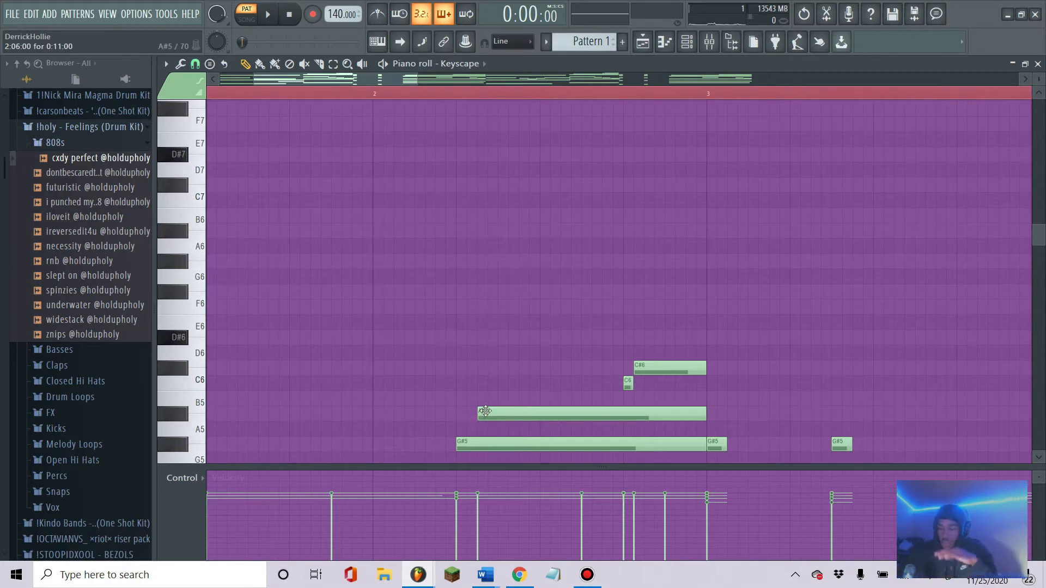
Examine the short C6 grace note leading into C#6 before bar 3 and how it lines up with the notes below.
{"action": "scroll", "coordinate": [627, 101], "scroll_direction": "up", "scroll_amount": 3}
{"action": "scroll", "coordinate": [632, 100], "scroll_direction": "down", "scroll_amount": 2}
{"action": "scroll", "coordinate": [633, 100], "scroll_direction": "down", "scroll_amount": 3}
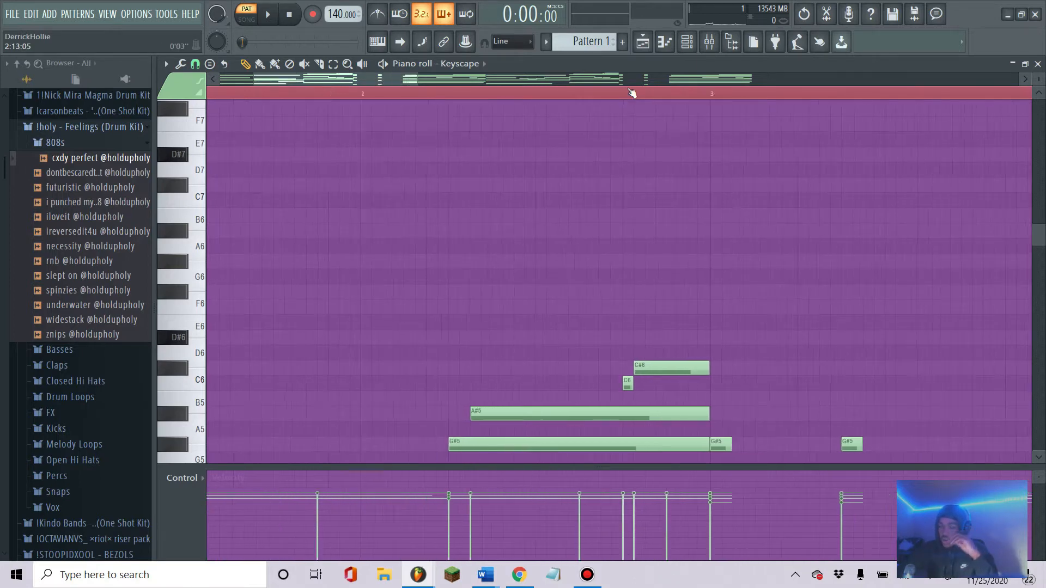
{"action": "scroll", "coordinate": [545, 98], "scroll_direction": "down", "scroll_amount": 1}
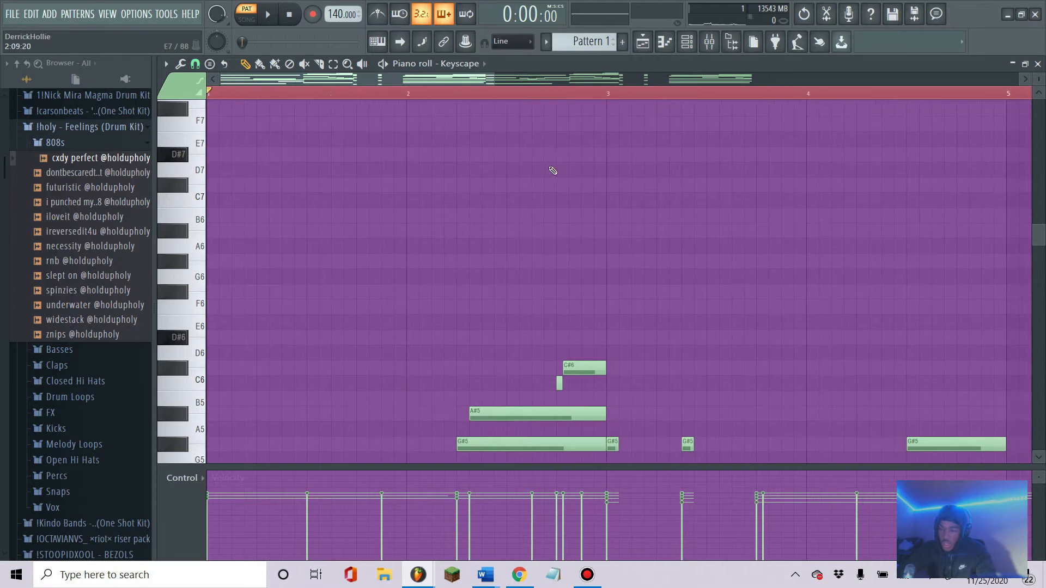
{"action": "scroll", "coordinate": [553, 168], "scroll_direction": "down", "scroll_amount": 5}
{"action": "scroll", "coordinate": [561, 97], "scroll_direction": "up", "scroll_amount": 5}
{"action": "scroll", "coordinate": [549, 94], "scroll_direction": "up", "scroll_amount": 2}
{"action": "left_click_drag", "start_coordinate": [354, 79], "coordinate": [363, 80]}
{"action": "scroll", "coordinate": [453, 218], "scroll_direction": "up", "scroll_amount": 2}
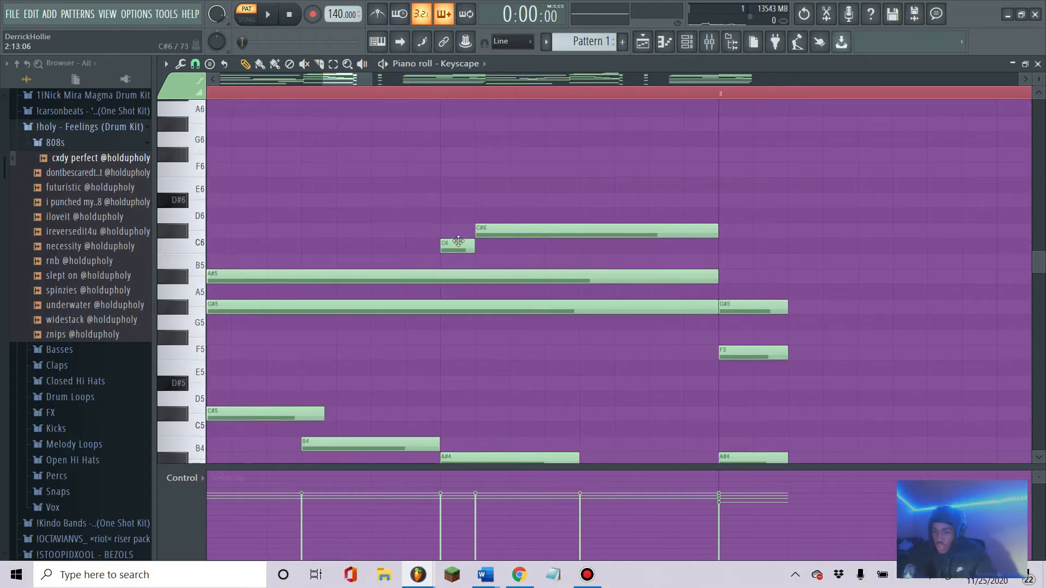
{"action": "scroll", "coordinate": [442, 95], "scroll_direction": "down", "scroll_amount": 3}
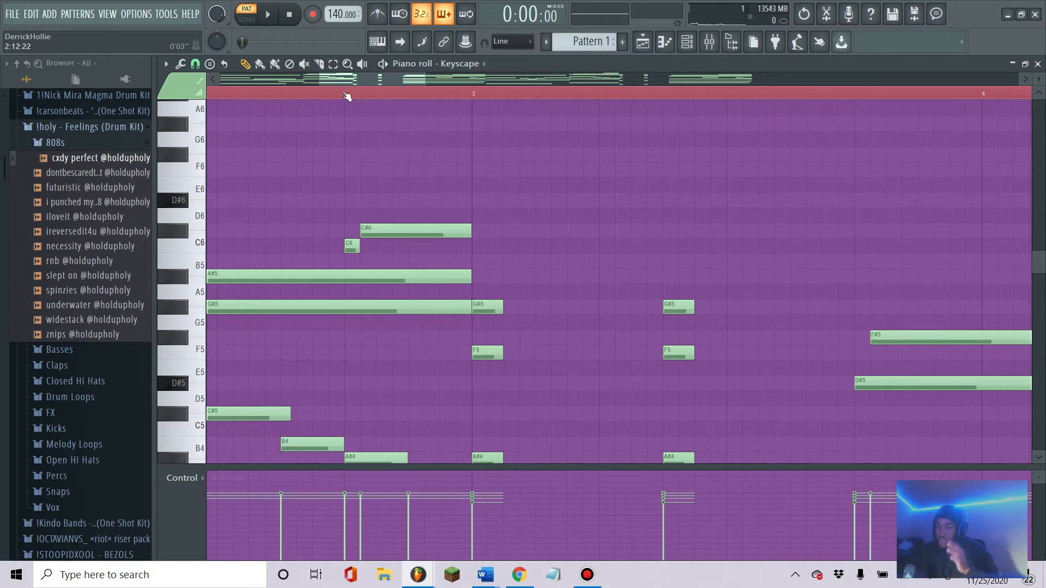
{"action": "scroll", "coordinate": [347, 96], "scroll_direction": "down", "scroll_amount": 5}
{"action": "scroll", "coordinate": [397, 192], "scroll_direction": "down", "scroll_amount": 3}
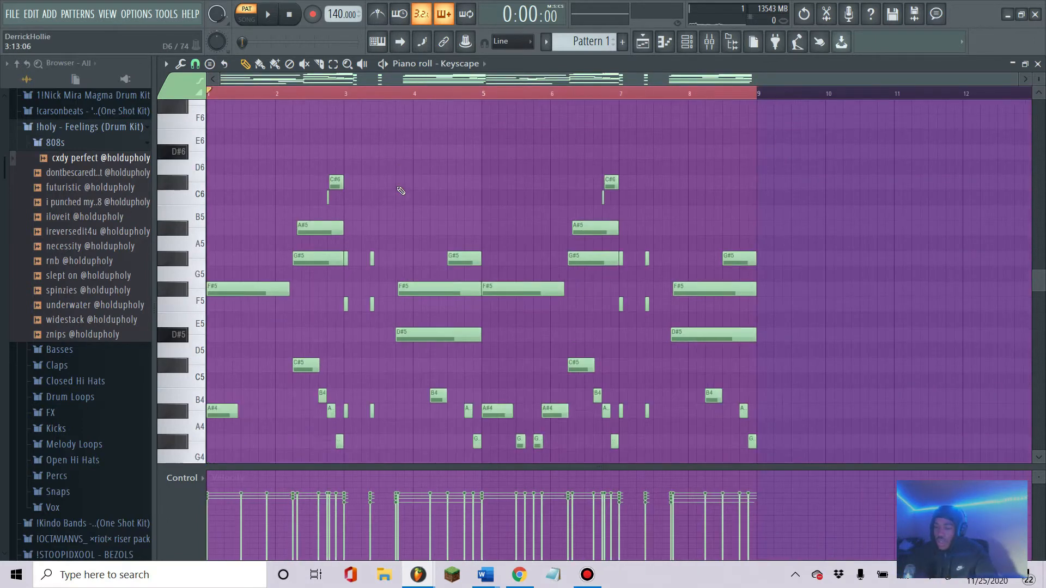
Play the full eight-bar chord pattern without the high melody.
{"action": "key", "text": "space"}
{"action": "scroll", "coordinate": [387, 206], "scroll_direction": "up", "scroll_amount": 3}
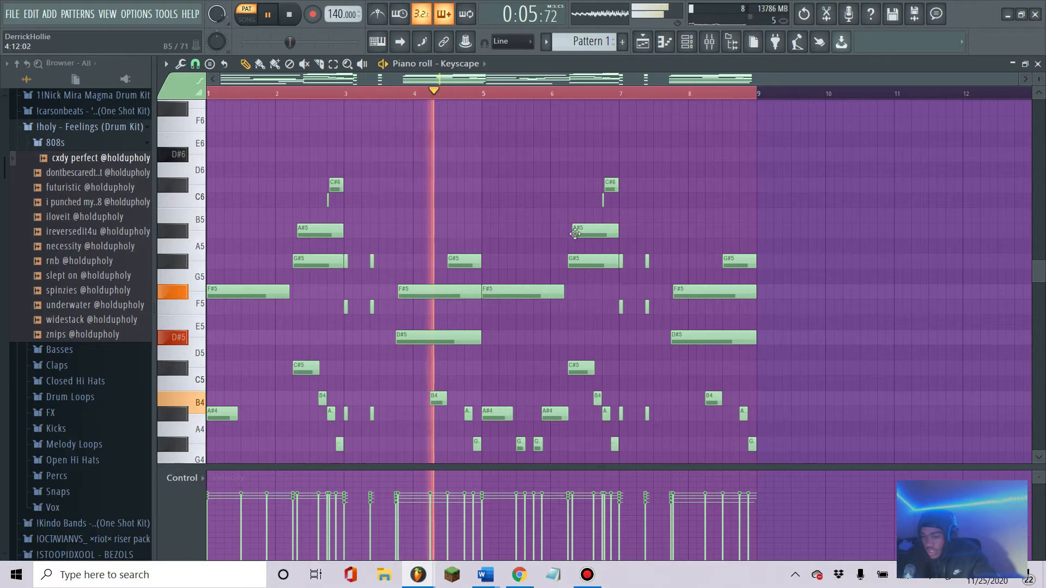
{"action": "scroll", "coordinate": [589, 240], "scroll_direction": "down", "scroll_amount": 2}
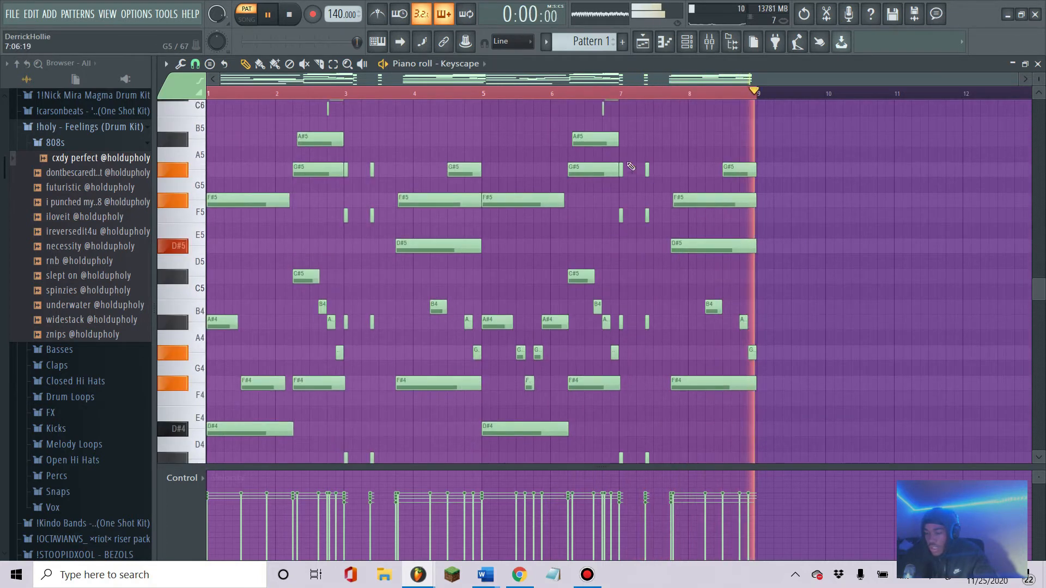
{"action": "scroll", "coordinate": [609, 96], "scroll_direction": "up", "scroll_amount": 2}
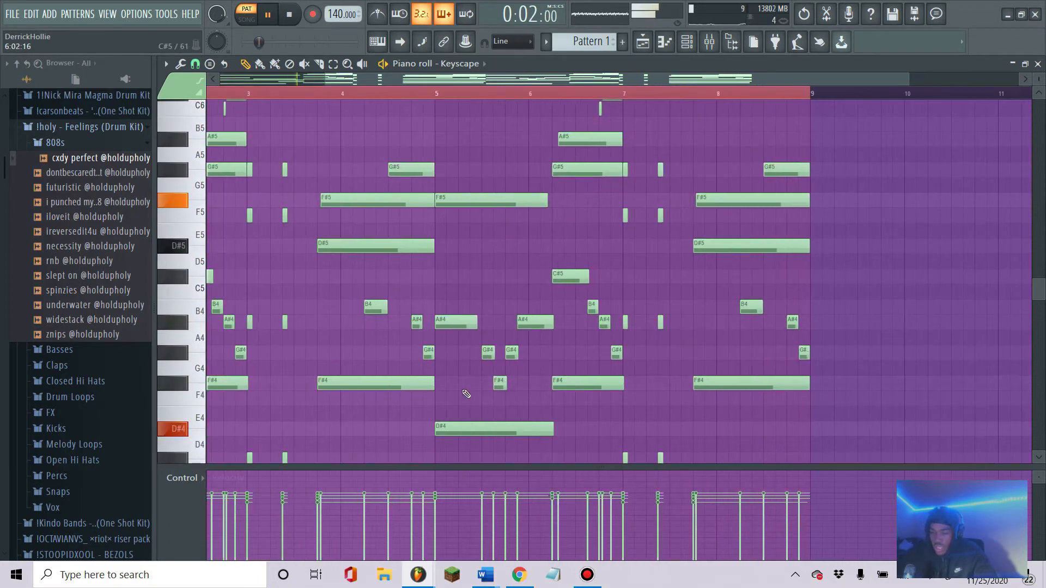
Select the short G#4, F#4 and G#4 notes in bar 5 and play the pattern through its remaining bars.
{"action": "left_click_drag", "start_coordinate": [480, 340], "coordinate": [518, 400]}
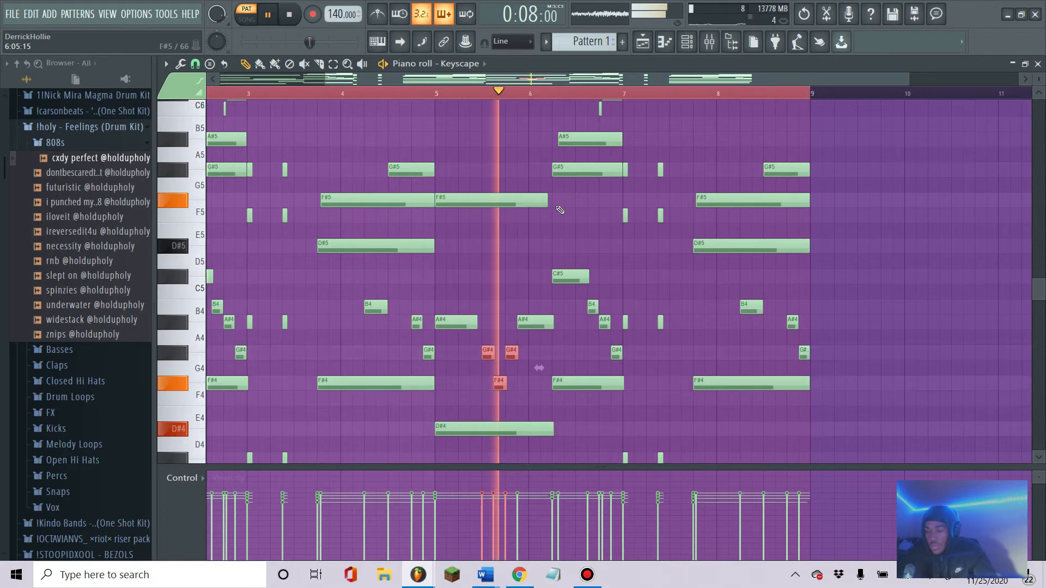
{"action": "scroll", "coordinate": [626, 196], "scroll_direction": "down", "scroll_amount": 2}
{"action": "scroll", "coordinate": [670, 158], "scroll_direction": "down", "scroll_amount": 2}
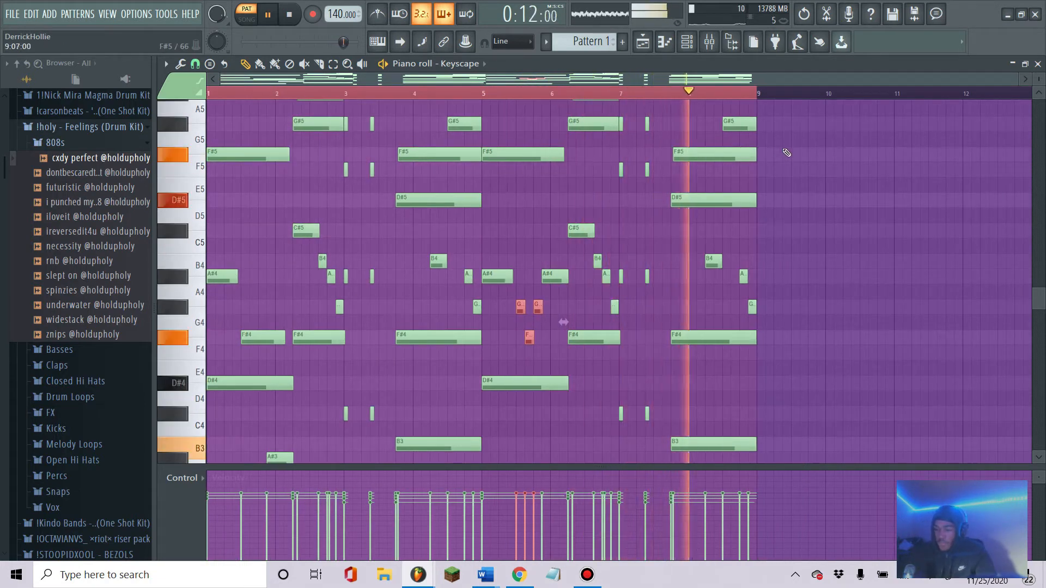
{"action": "scroll", "coordinate": [786, 152], "scroll_direction": "down", "scroll_amount": 2}
{"action": "scroll", "coordinate": [784, 152], "scroll_direction": "up", "scroll_amount": 6}
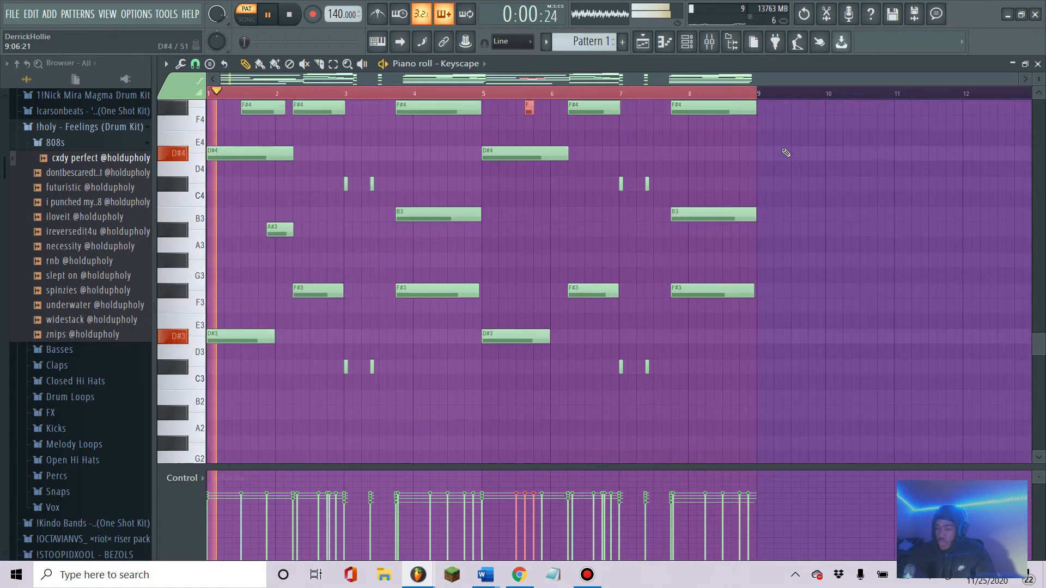
{"action": "key", "text": "space"}
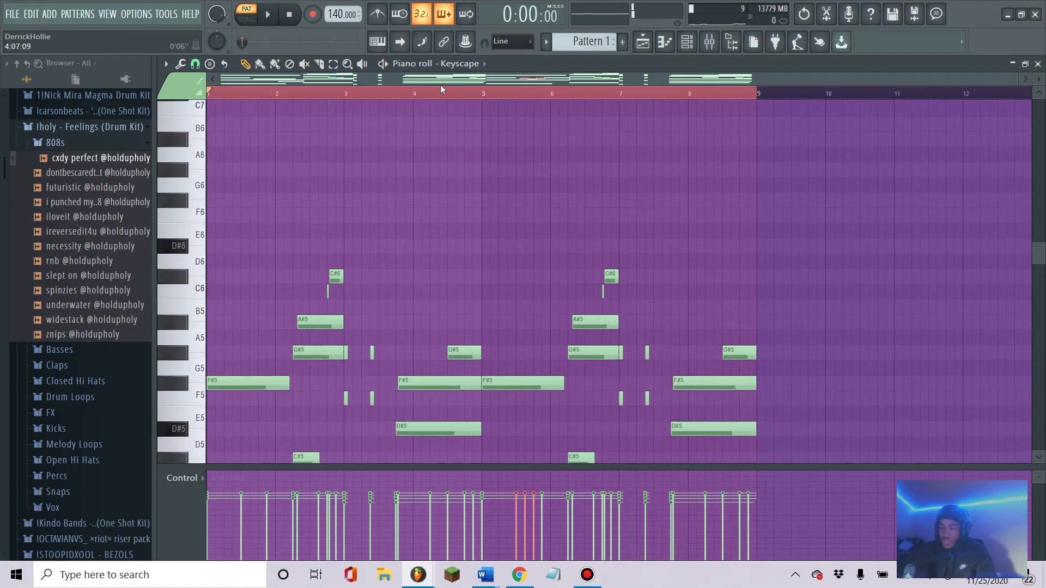
Restore the deleted high melody and delete all the chord and bass notes beneath it.
{"action": "scroll", "coordinate": [455, 178], "scroll_direction": "up", "scroll_amount": 8}
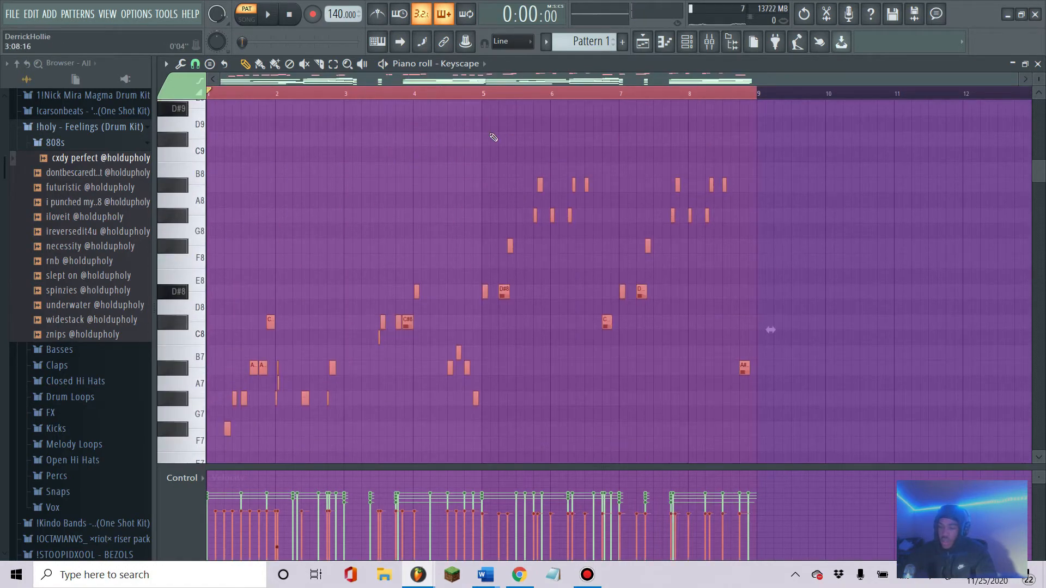
{"action": "scroll", "coordinate": [750, 273], "scroll_direction": "down", "scroll_amount": 10}
{"action": "left_click_drag", "start_coordinate": [210, 187], "coordinate": [804, 464]}
{"action": "key", "text": "Delete"}
{"action": "scroll", "coordinate": [294, 354], "scroll_direction": "up", "scroll_amount": 10}
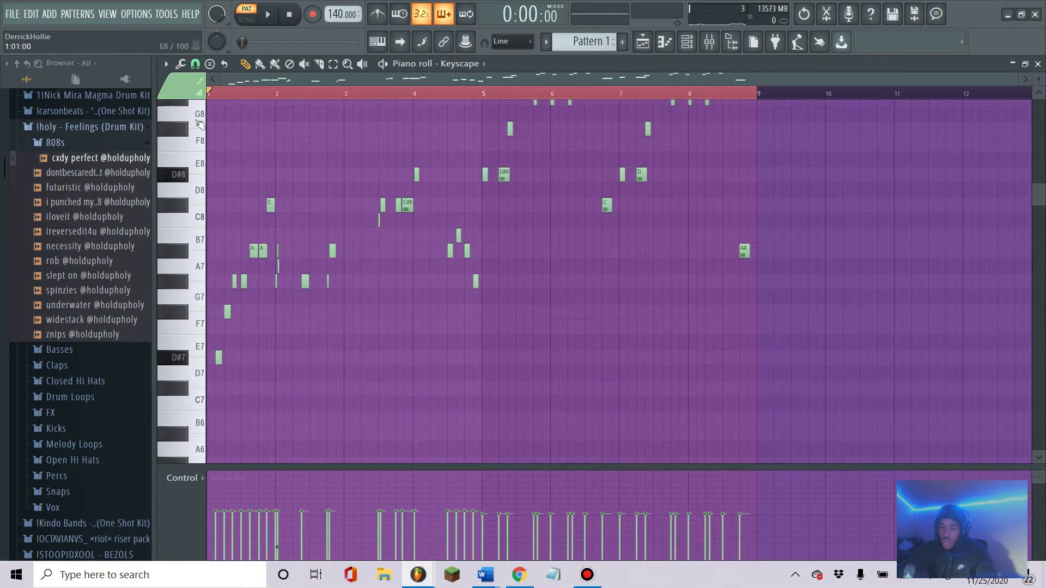
Play the start of the isolated melody and examine the quick G#7, A7 and A#7 notes at bar 2.
{"action": "scroll", "coordinate": [243, 98], "scroll_direction": "up", "scroll_amount": 3}
{"action": "key", "text": "space"}
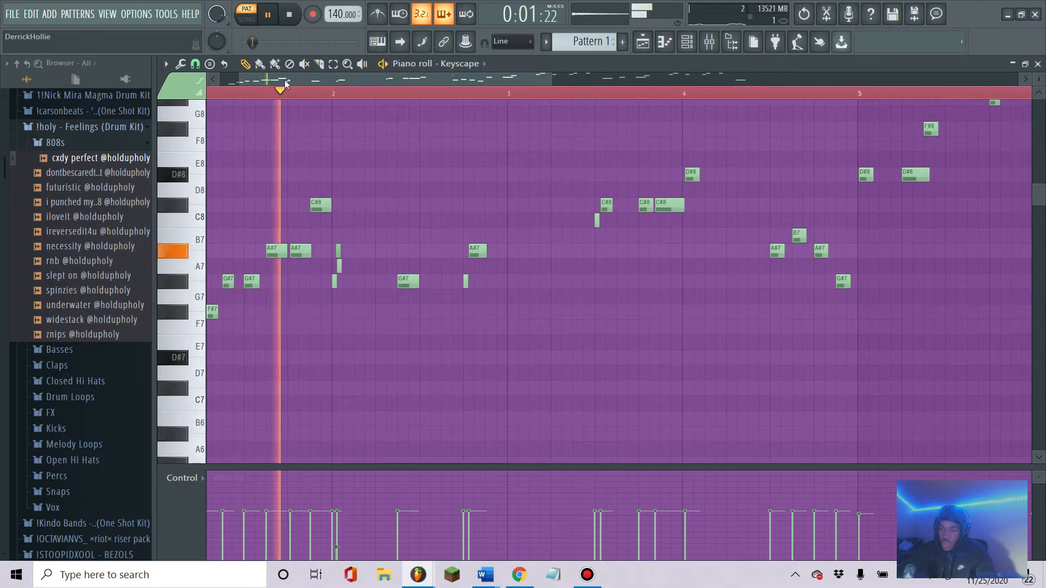
{"action": "key", "text": "space"}
{"action": "scroll", "coordinate": [284, 80], "scroll_direction": "up", "scroll_amount": 5}
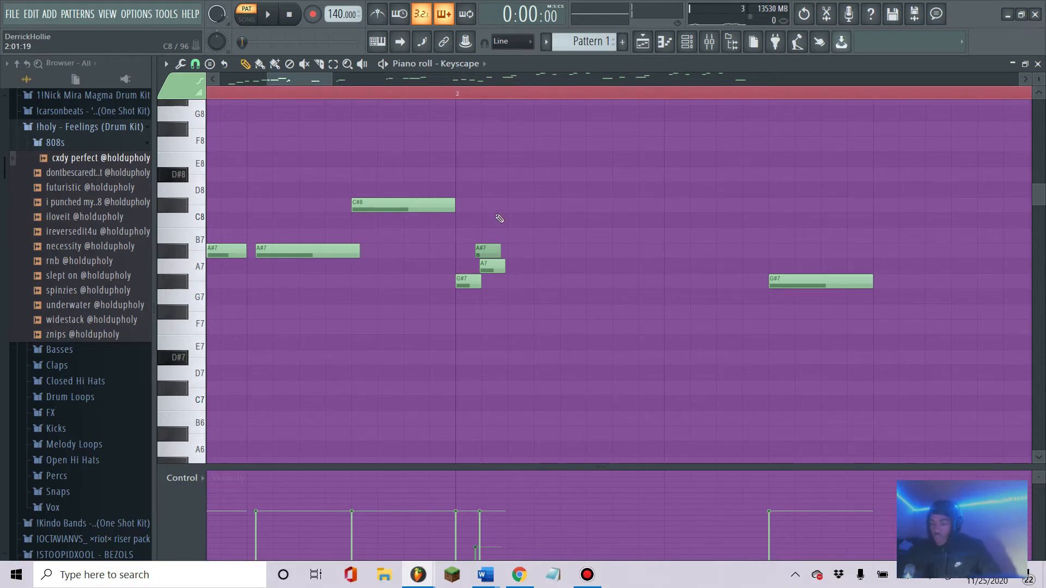
{"action": "scroll", "coordinate": [469, 94], "scroll_direction": "down", "scroll_amount": 6}
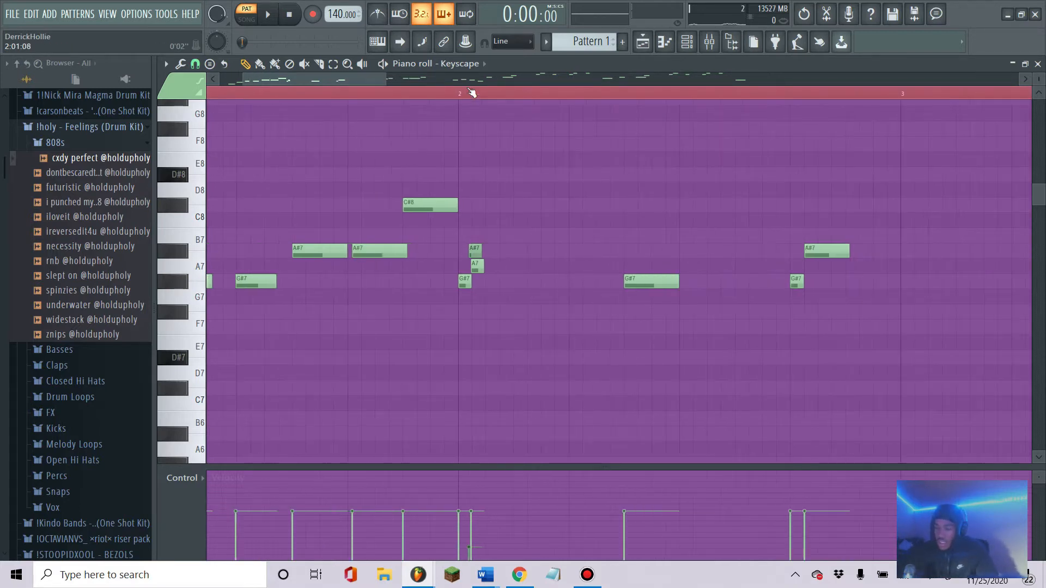
Play the isolated high melody from the start into bar 4 and examine the notes leading into that bar.
{"action": "key", "text": "space"}
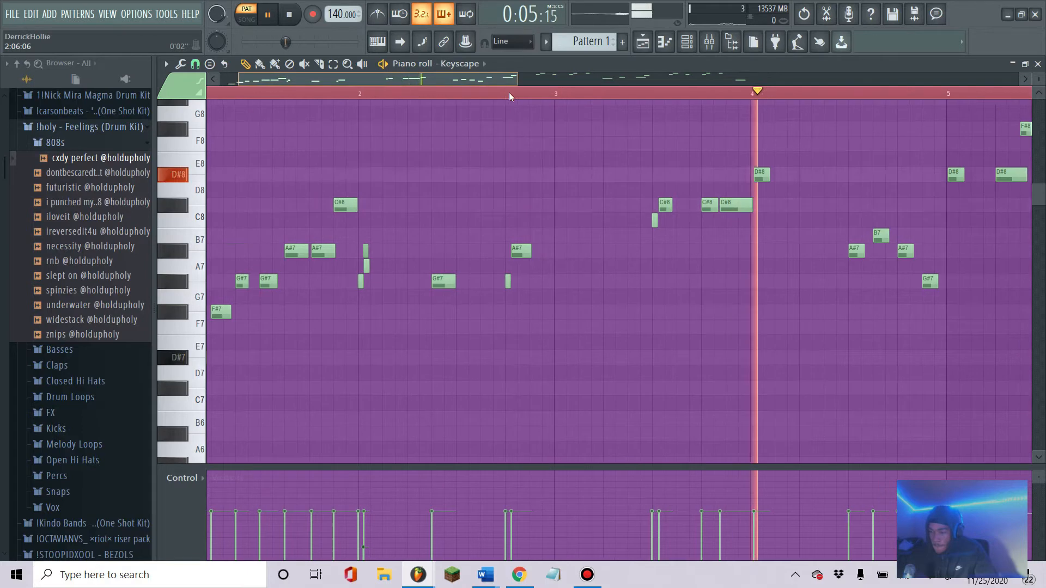
{"action": "key", "text": "space"}
{"action": "scroll", "coordinate": [611, 106], "scroll_direction": "up", "scroll_amount": 5}
{"action": "scroll", "coordinate": [612, 98], "scroll_direction": "up", "scroll_amount": 5}
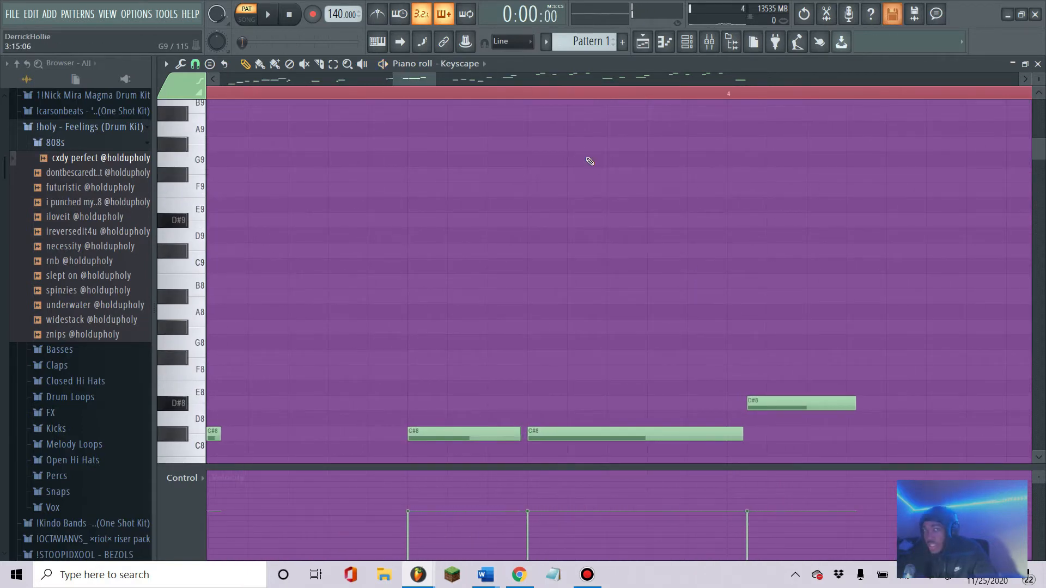
{"action": "scroll", "coordinate": [585, 103], "scroll_direction": "down", "scroll_amount": 5}
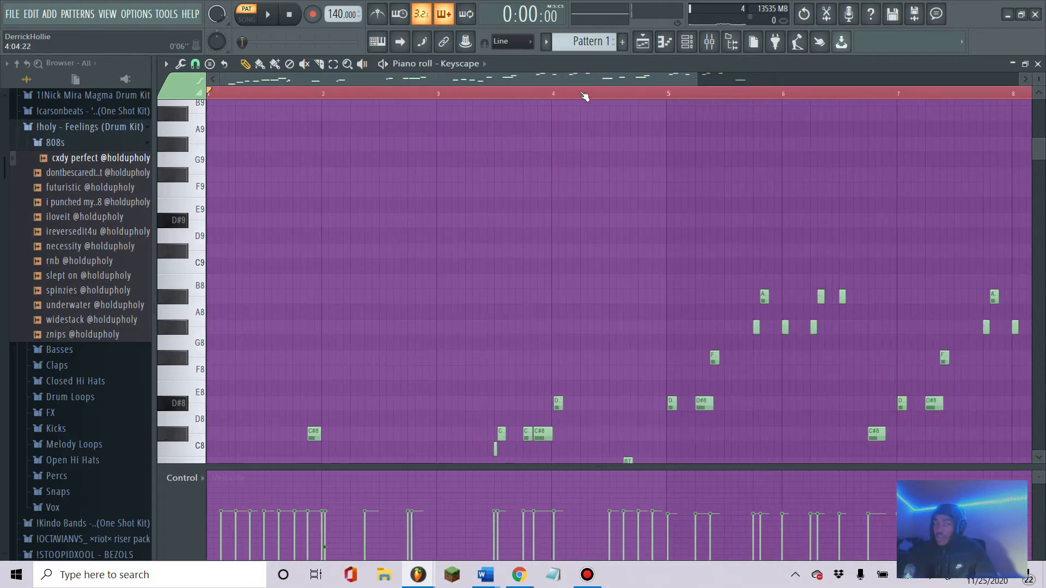
Play the isolated high melody from the start through bar 8, following its rising G#8 and A#8 notes.
{"action": "key", "text": "space"}
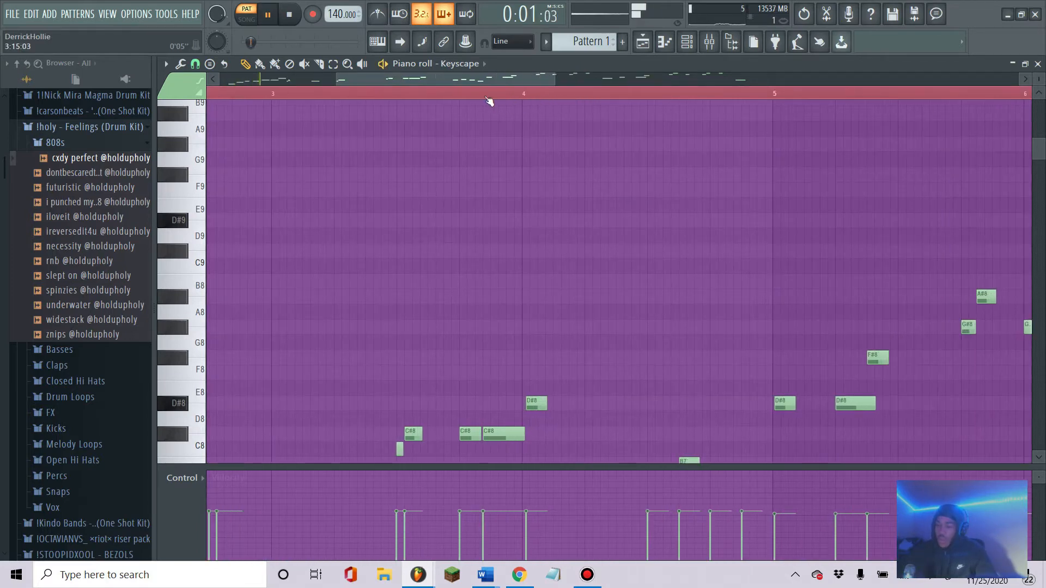
{"action": "scroll", "coordinate": [489, 99], "scroll_direction": "down", "scroll_amount": 5}
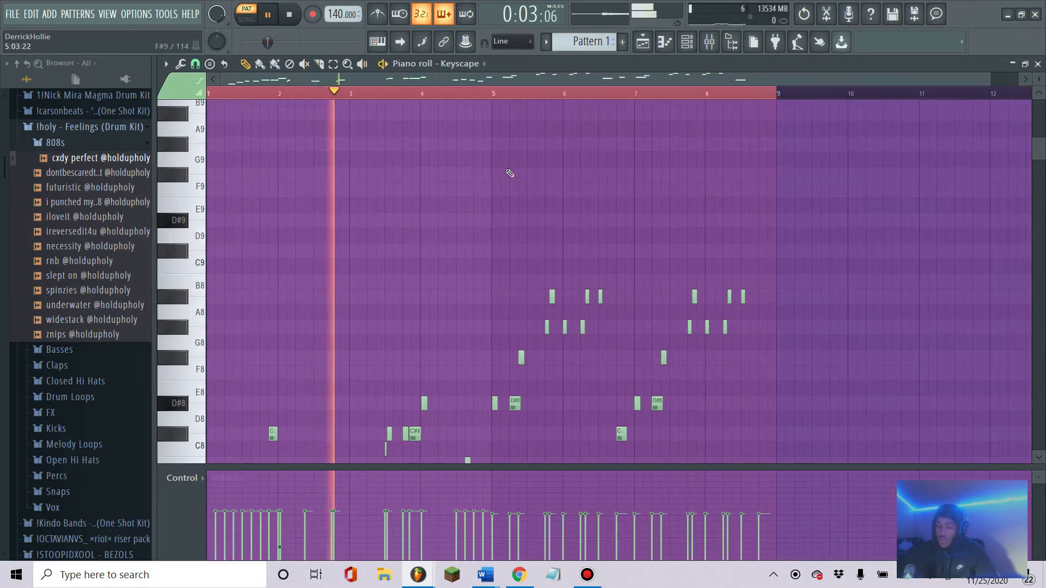
{"action": "scroll", "coordinate": [494, 98], "scroll_direction": "up", "scroll_amount": 4}
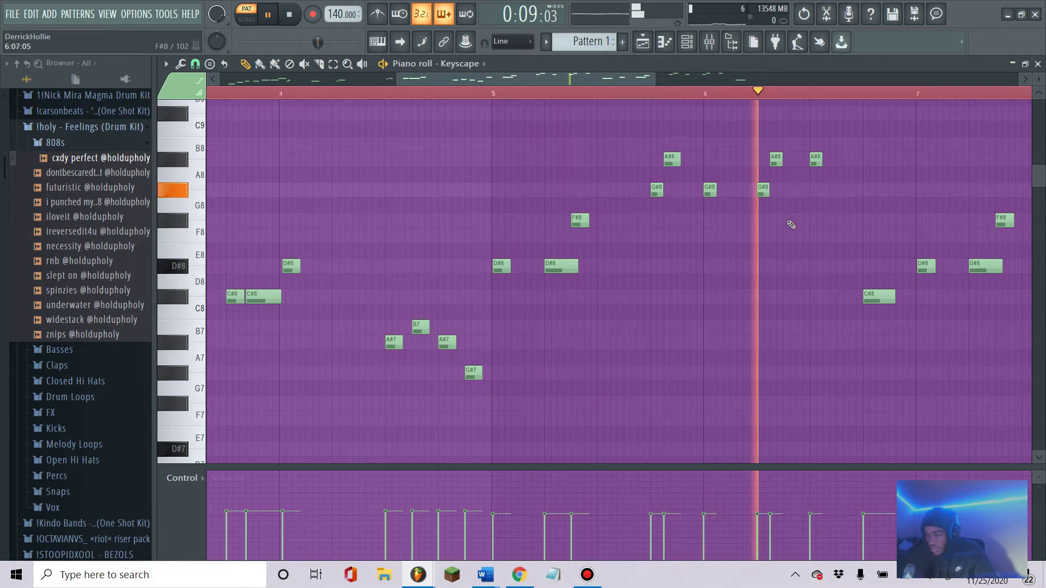
{"action": "left_click_drag", "start_coordinate": [593, 80], "coordinate": [764, 105]}
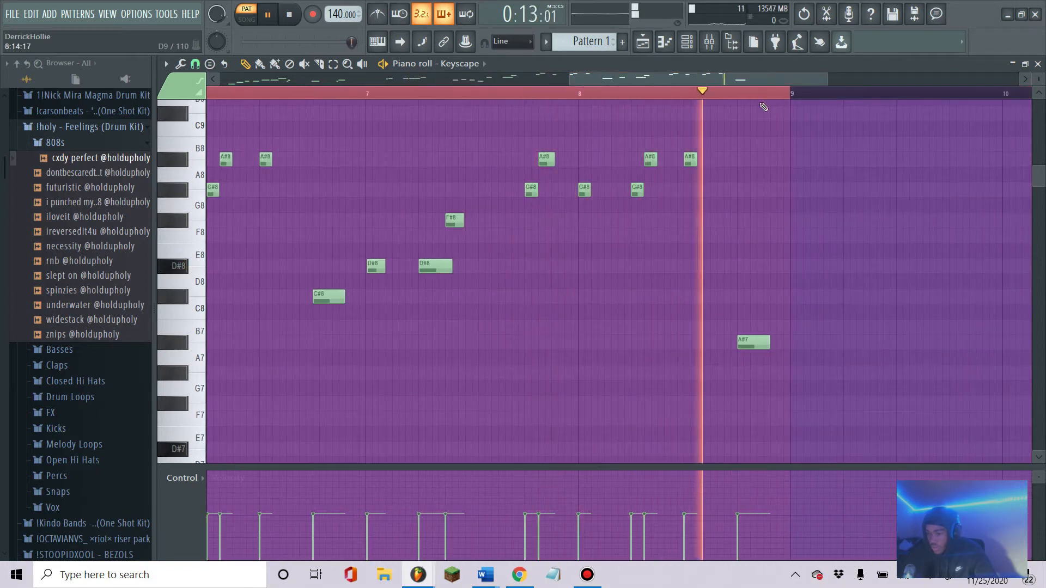
{"action": "key", "text": "space"}
{"action": "scroll", "coordinate": [764, 99], "scroll_direction": "down", "scroll_amount": 3}
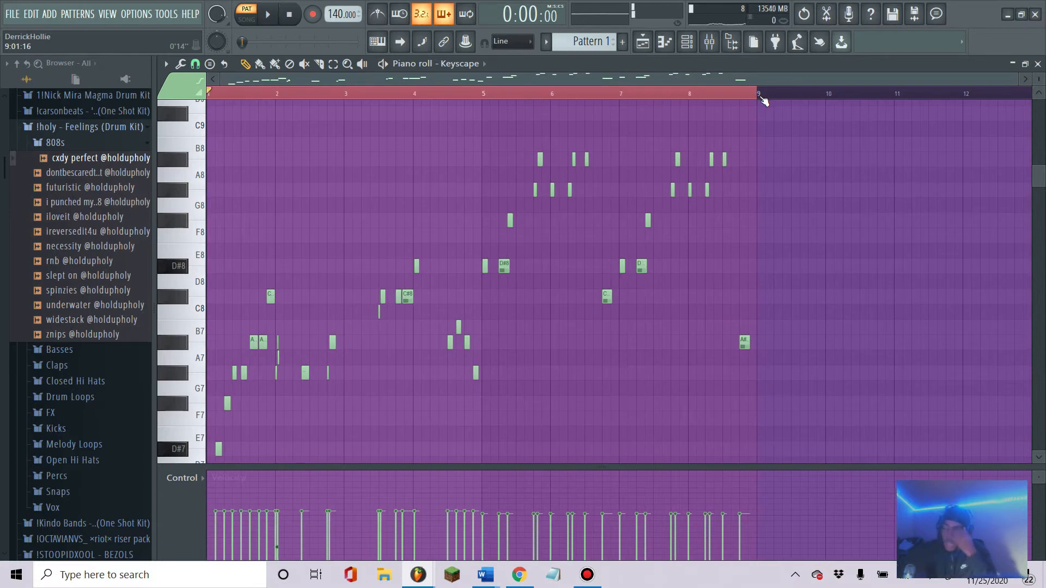
Restore the deleted chord and bass notes beneath the melody and play the start of the full pattern.
{"action": "scroll", "coordinate": [596, 296], "scroll_direction": "down", "scroll_amount": 6}
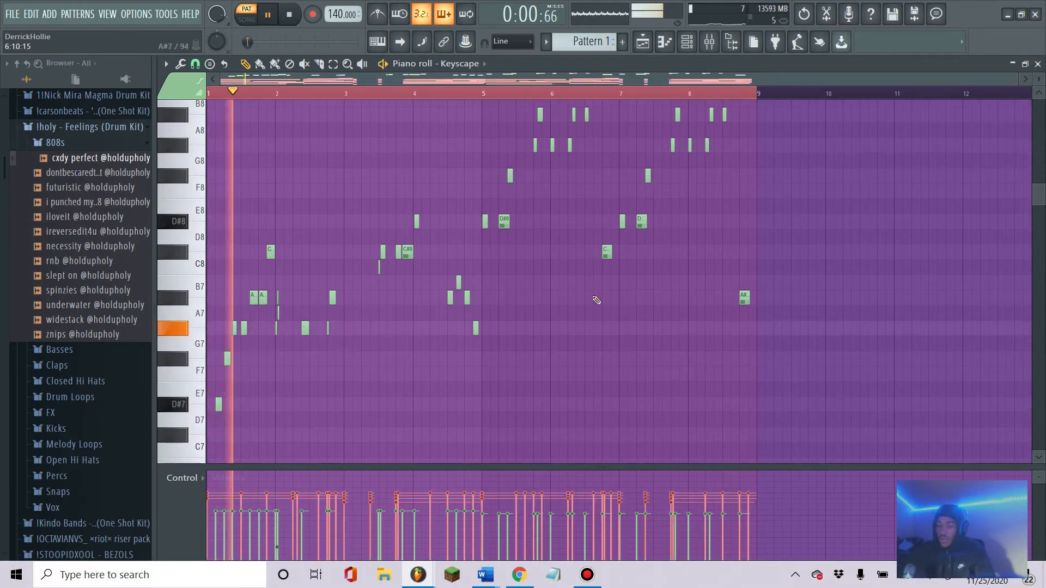
{"action": "scroll", "coordinate": [500, 229], "scroll_direction": "down", "scroll_amount": 5}
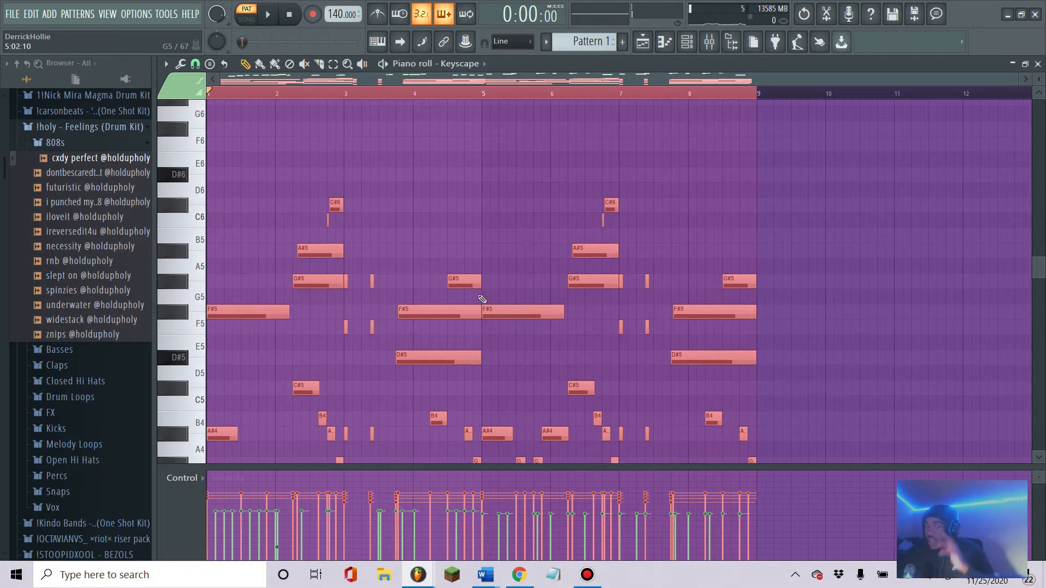
Open the Omnisphere channel's notes and examine its sustained notes against the Keyscape ghost notes.
{"action": "left_click", "coordinate": [660, 39]}
{"action": "left_click", "coordinate": [686, 42]}
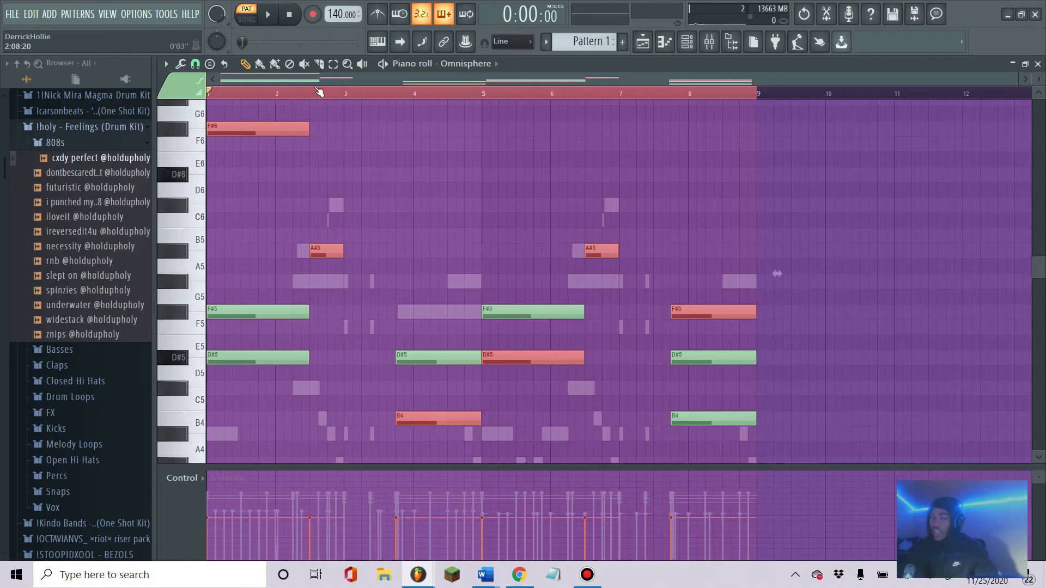
{"action": "scroll", "coordinate": [245, 103], "scroll_direction": "up", "scroll_amount": 2}
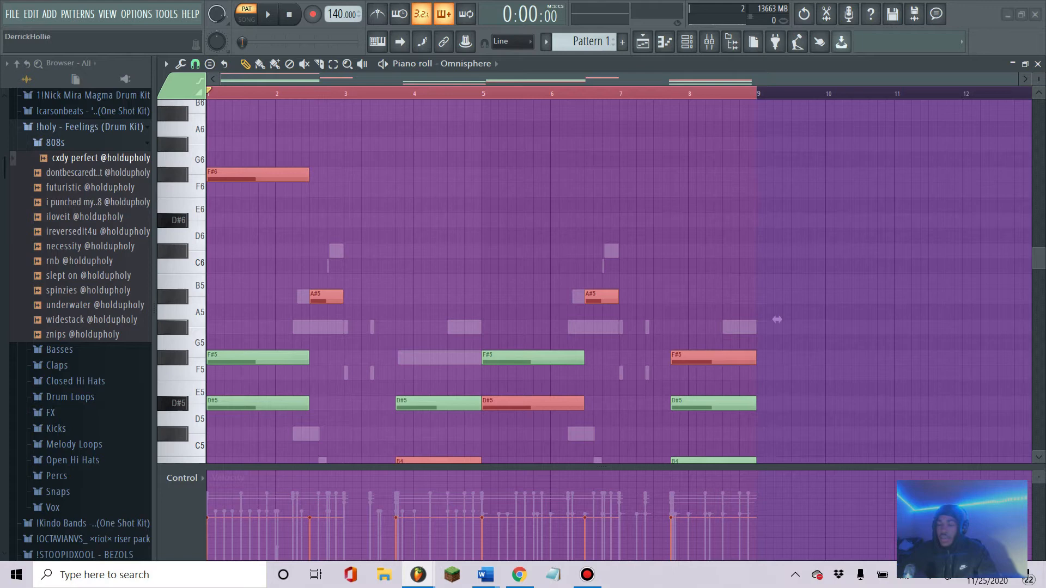
Show the channel rack over the playlist and play Pattern 1 with Keyscape and Omnisphere layered together.
{"action": "left_click", "coordinate": [643, 41]}
{"action": "scroll", "coordinate": [530, 97], "scroll_direction": "up", "scroll_amount": 1}
{"action": "left_click", "coordinate": [687, 45]}
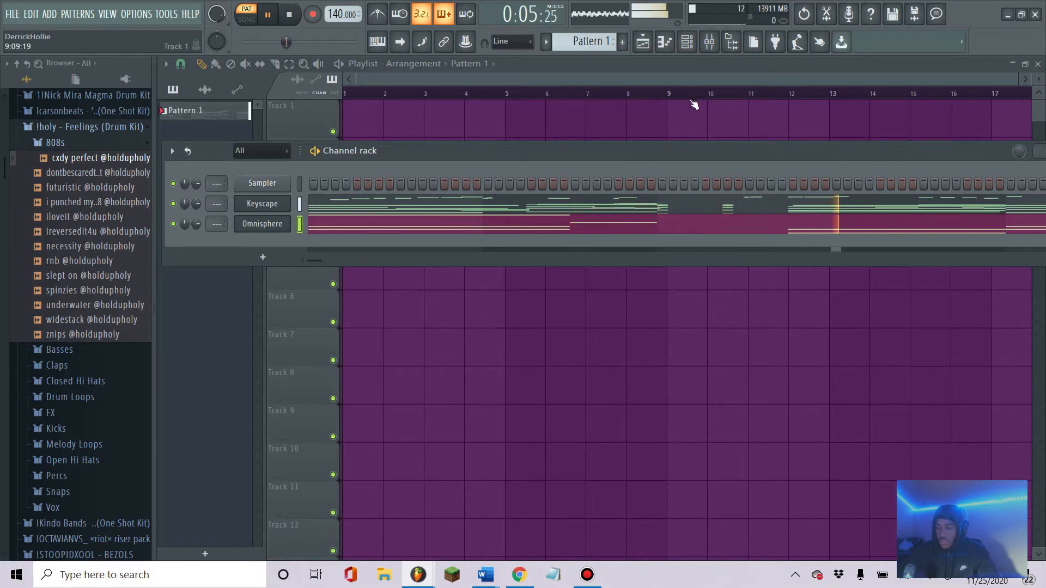
{"action": "left_click", "coordinate": [665, 41]}
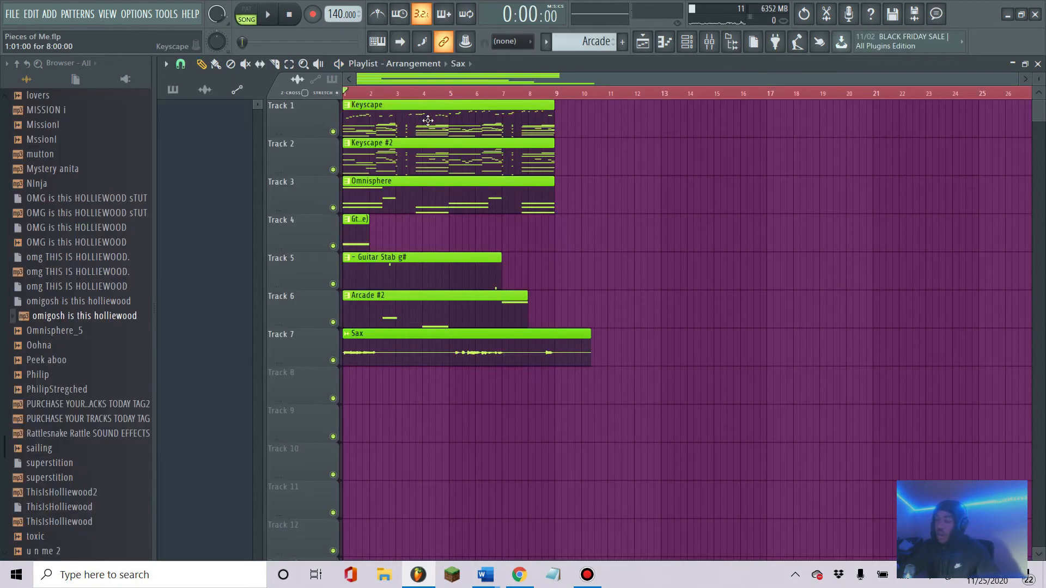
Open the Keyscape clip on Track 1 to examine its chord and bass notes, and return to the playlist.
{"action": "double_click", "coordinate": [428, 120]}
{"action": "key", "text": "F7"}
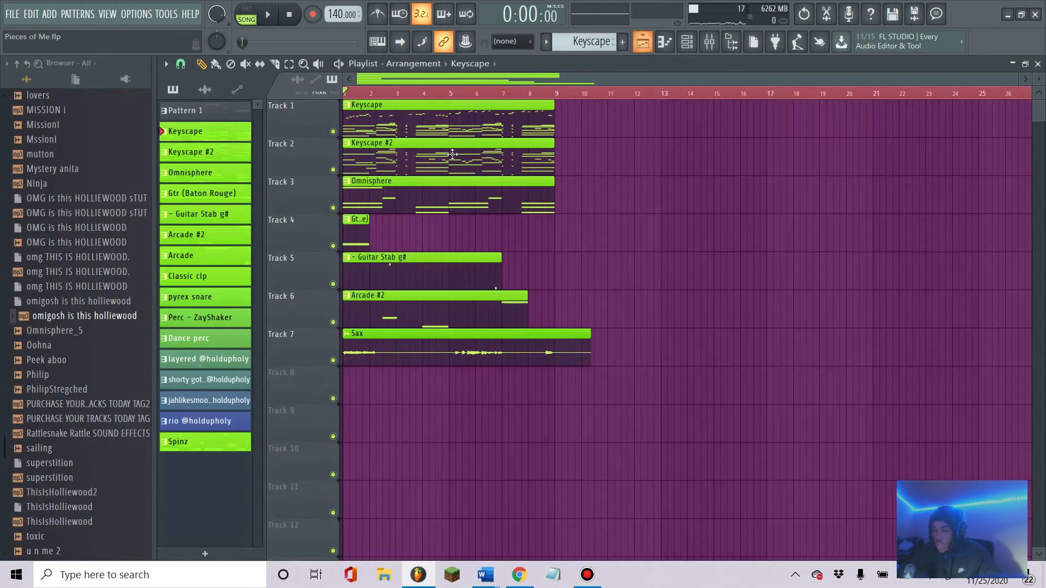
{"action": "double_click", "coordinate": [423, 136]}
{"action": "scroll", "coordinate": [437, 105], "scroll_direction": "down", "scroll_amount": 5}
{"action": "scroll", "coordinate": [452, 104], "scroll_direction": "left", "scroll_amount": 2}
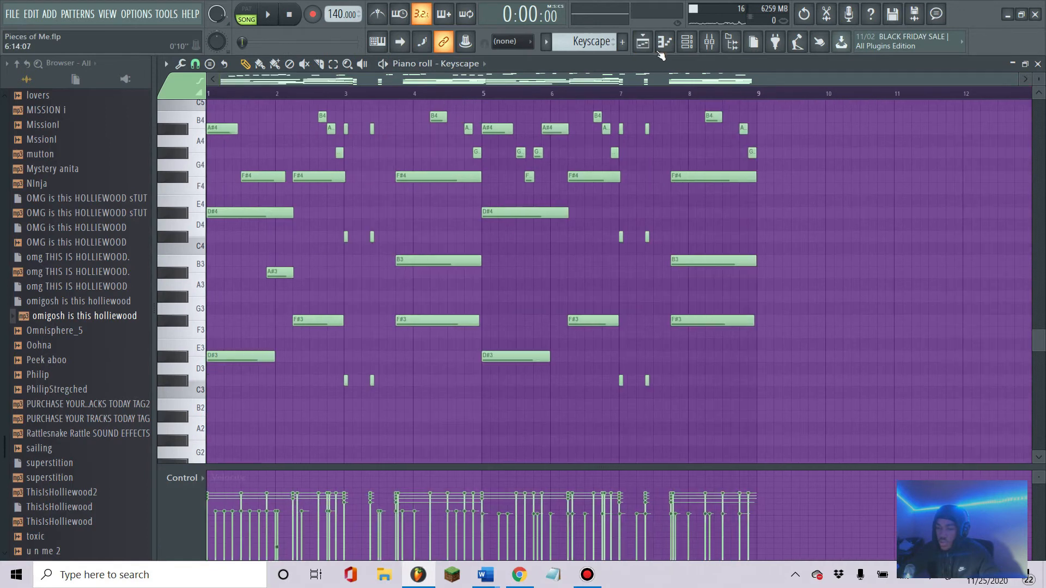
{"action": "left_click", "coordinate": [651, 48]}
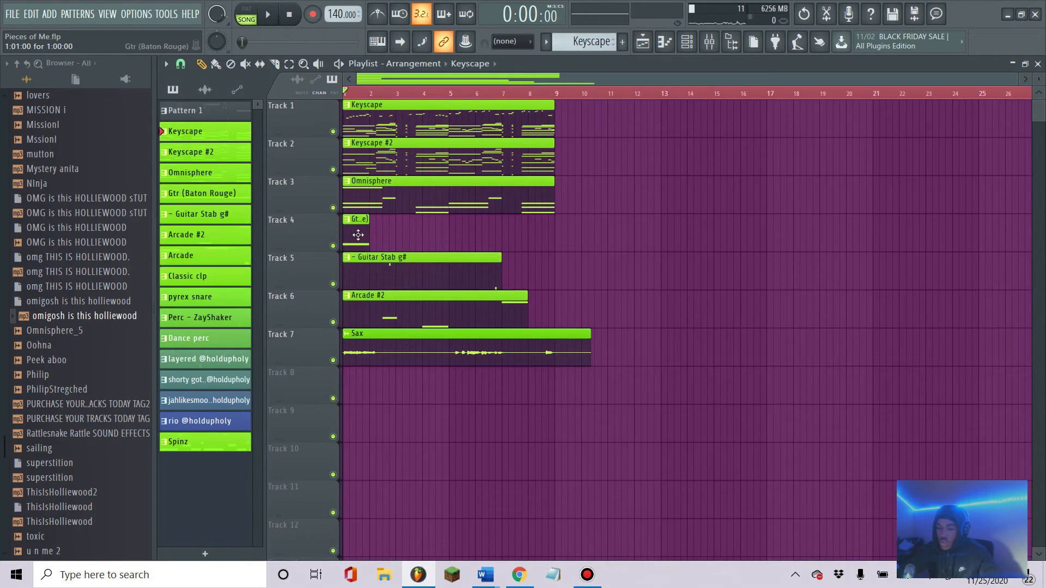
Solo the Gtr (Baton Rouge) and Guitar Stab g# tracks and play them from the start into bar 8.
{"action": "right_click", "coordinate": [333, 246]}
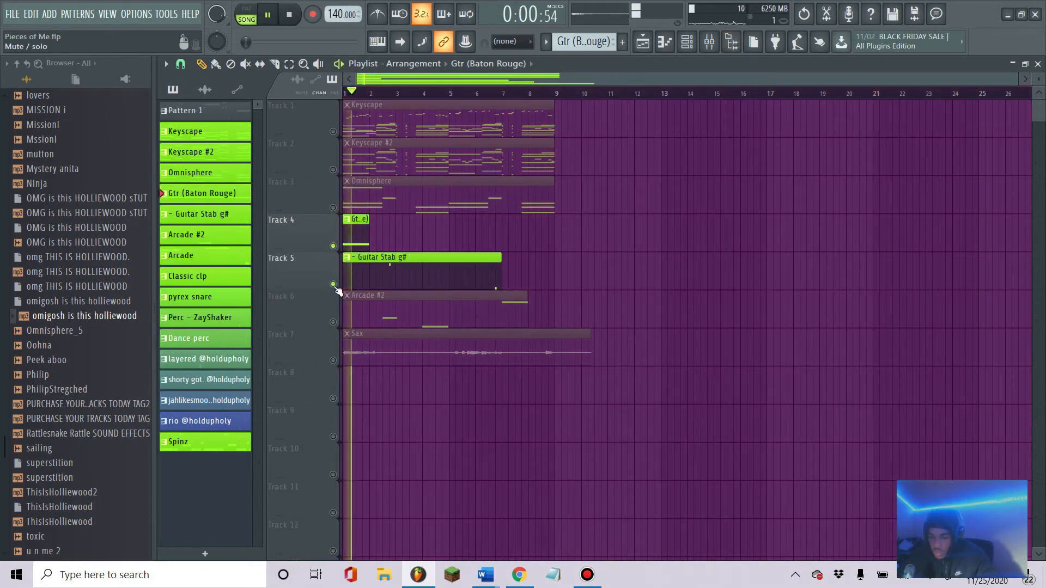
{"action": "scroll", "coordinate": [380, 94], "scroll_direction": "up", "scroll_amount": 2}
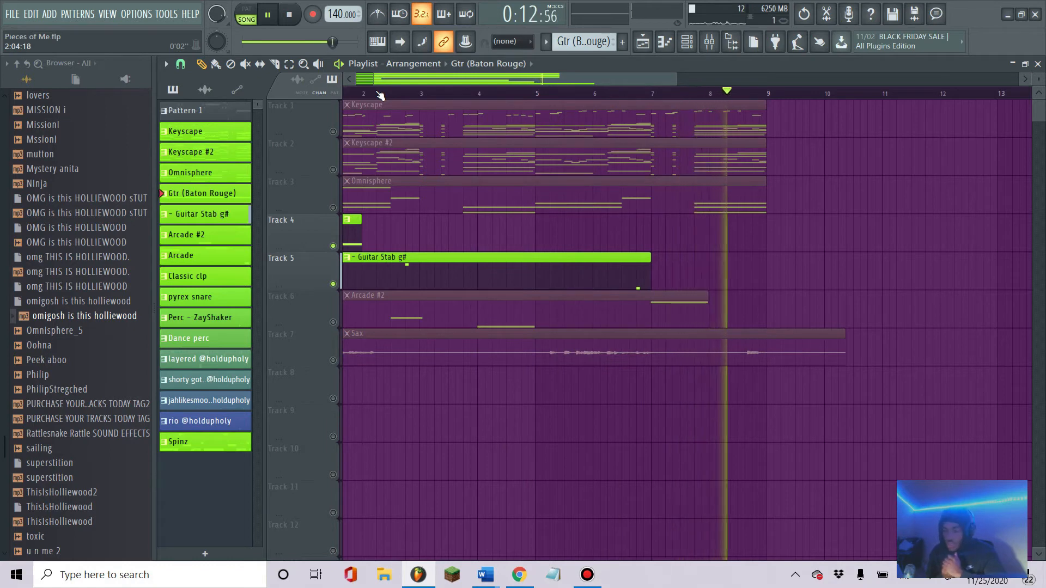
{"action": "key", "text": "space"}
{"action": "left_click_drag", "start_coordinate": [449, 74], "coordinate": [259, 88]}
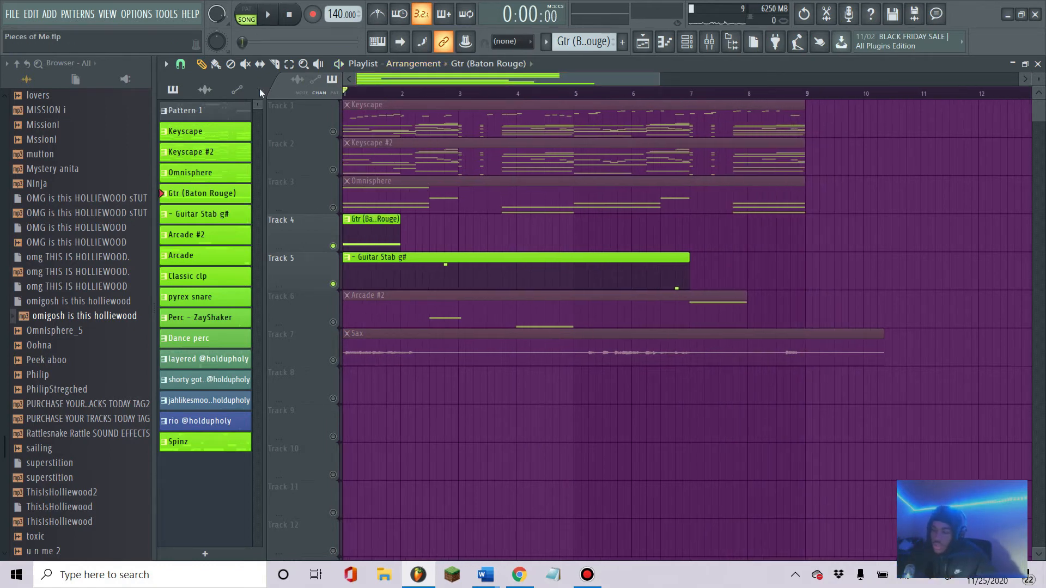
Solo the Arcade #2 track and play its textures from the start of the loop.
{"action": "right_click", "coordinate": [333, 322]}
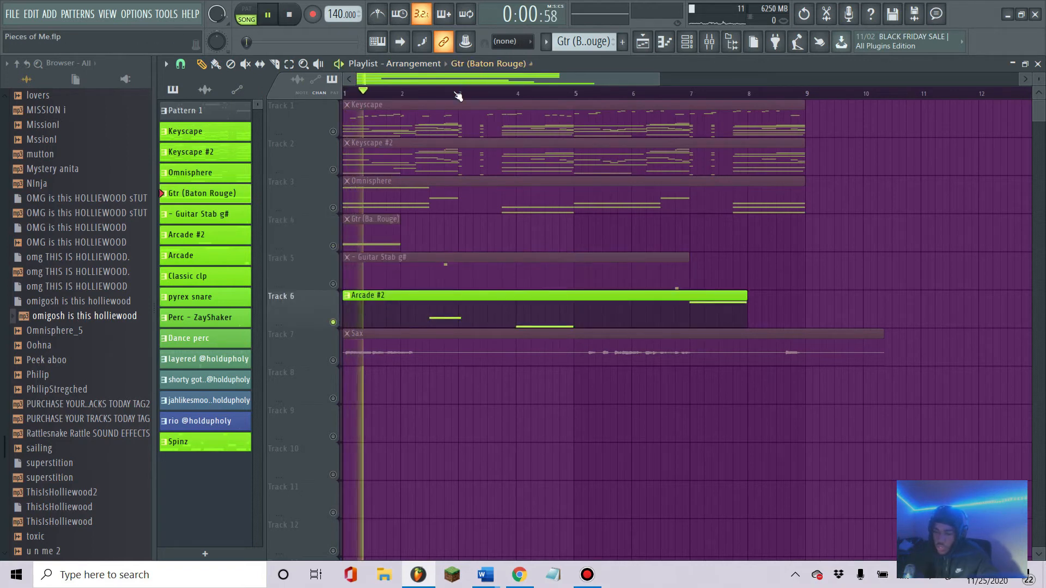
{"action": "scroll", "coordinate": [456, 96], "scroll_direction": "up", "scroll_amount": 3}
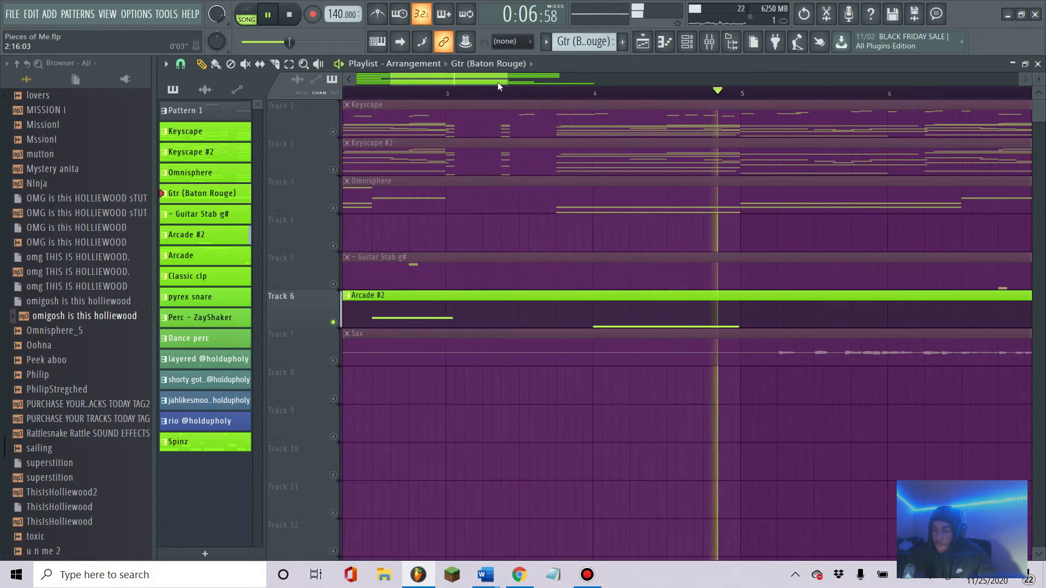
{"action": "scroll", "coordinate": [514, 99], "scroll_direction": "down", "scroll_amount": 4}
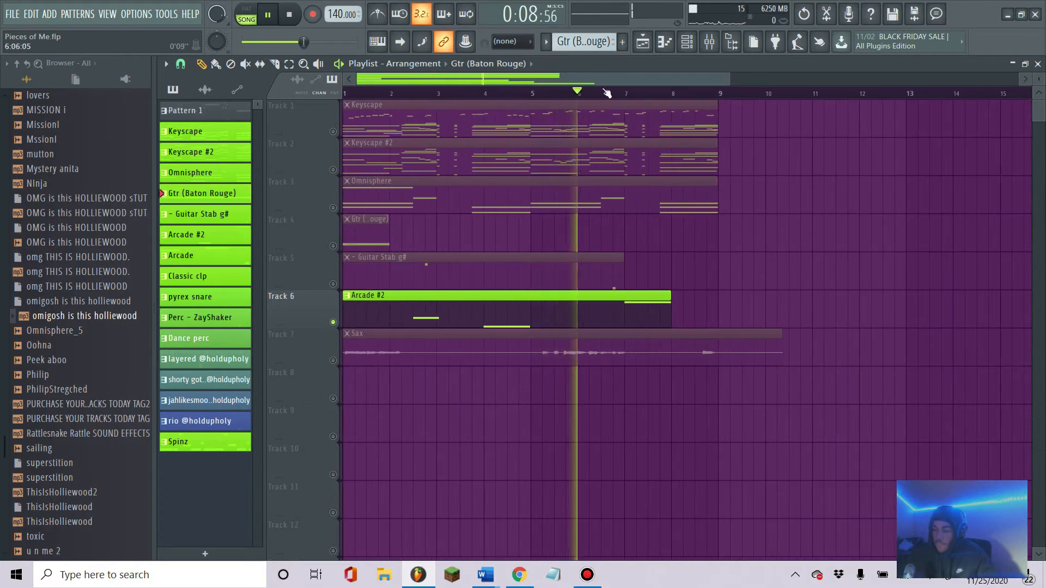
{"action": "scroll", "coordinate": [600, 96], "scroll_direction": "up", "scroll_amount": 2}
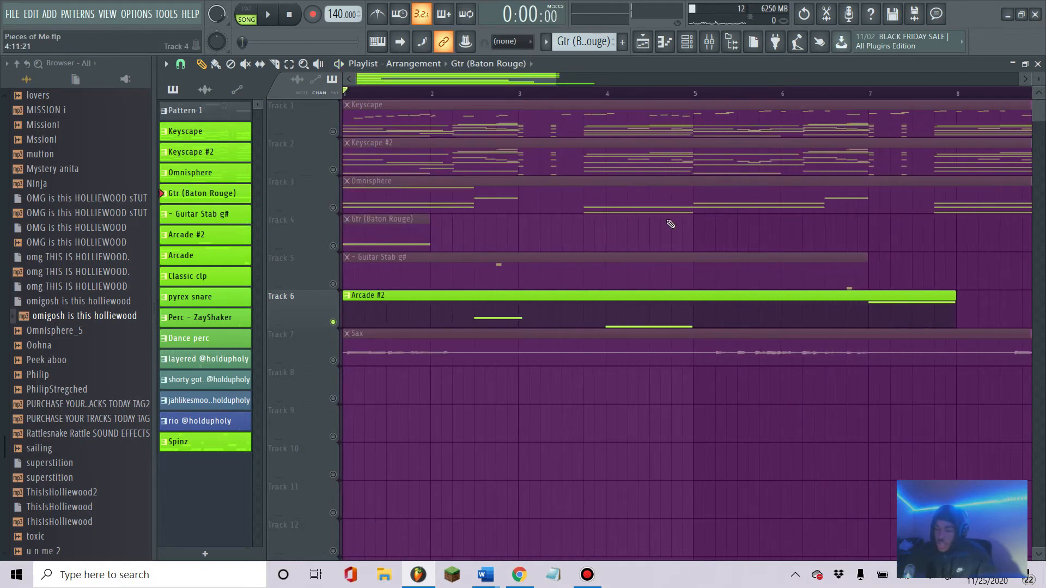
Unmute the Sax track and play it together with Arcade #2.
{"action": "left_click", "coordinate": [333, 361]}
{"action": "key", "text": "space"}
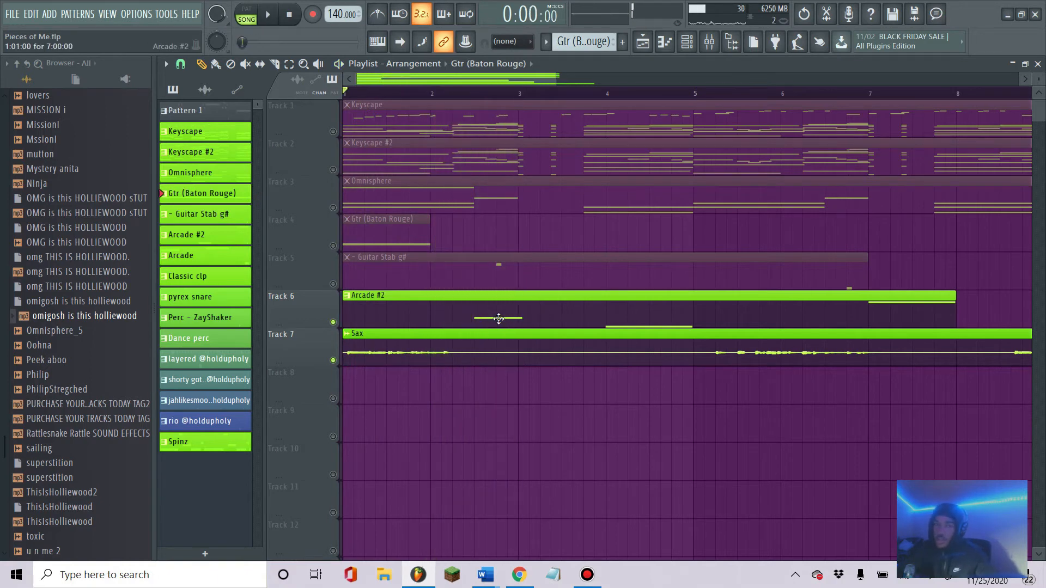
{"action": "key", "text": "space"}
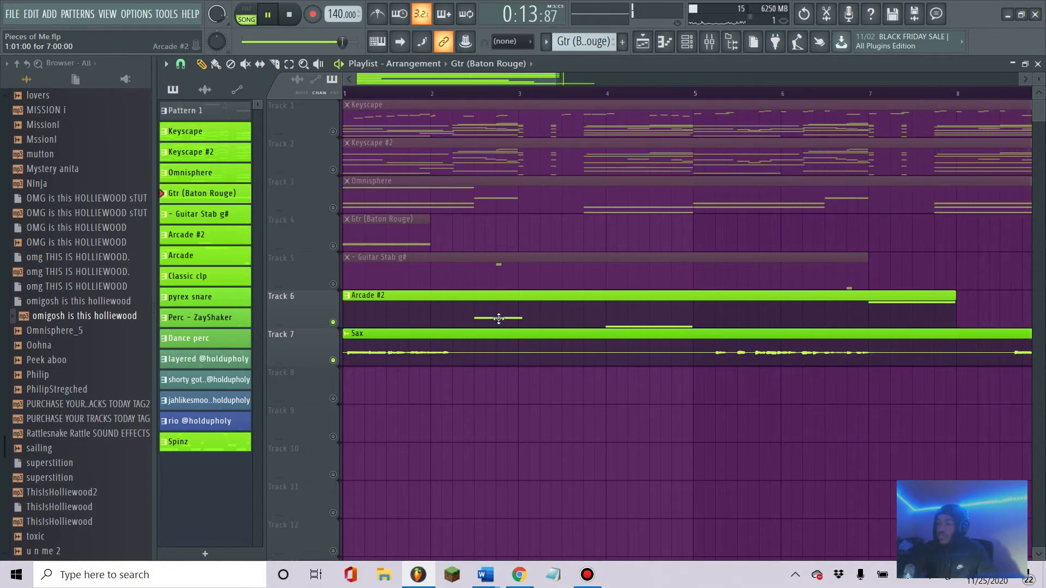
Undo the Sax clip's time stretch and trim the clip's end back to the middle of bar 8.
{"action": "scroll", "coordinate": [979, 123], "scroll_direction": "down", "scroll_amount": 3}
{"action": "scroll", "coordinate": [997, 213], "scroll_direction": "down", "scroll_amount": 2, "text": "ctrl"}
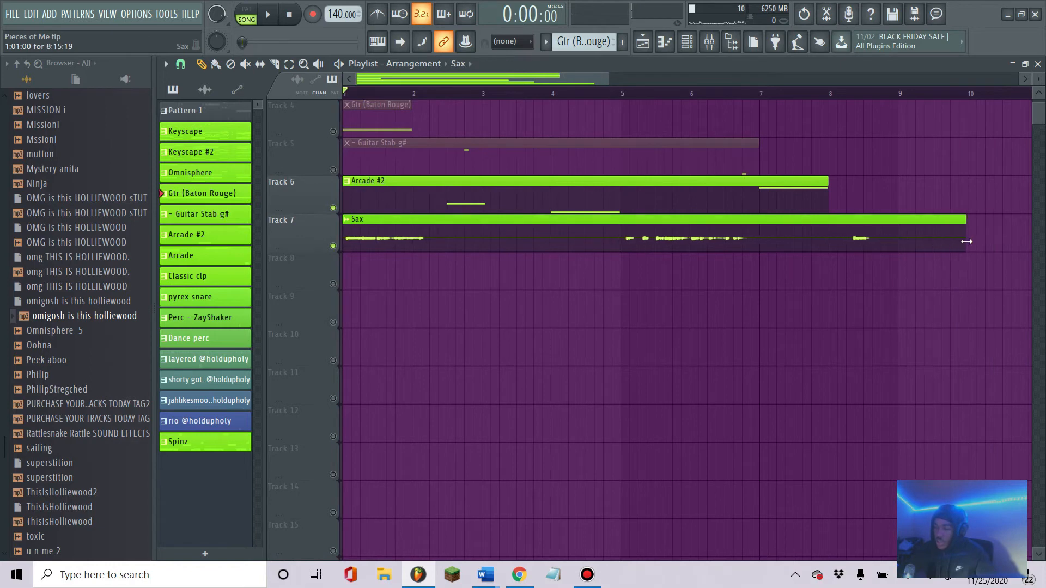
{"action": "key", "text": "ctrl+z"}
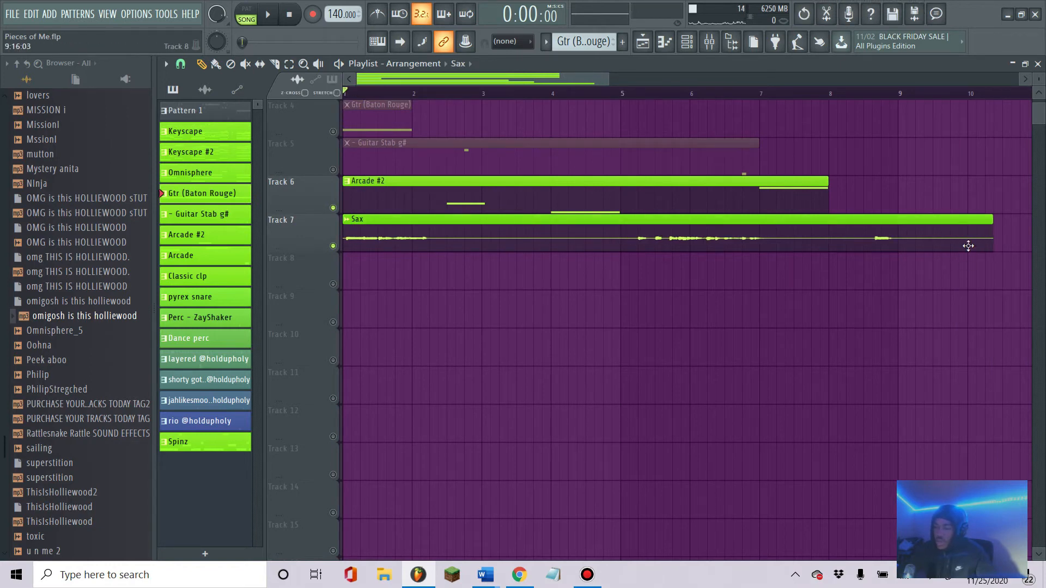
{"action": "scroll", "coordinate": [677, 241], "scroll_direction": "up", "scroll_amount": 3}
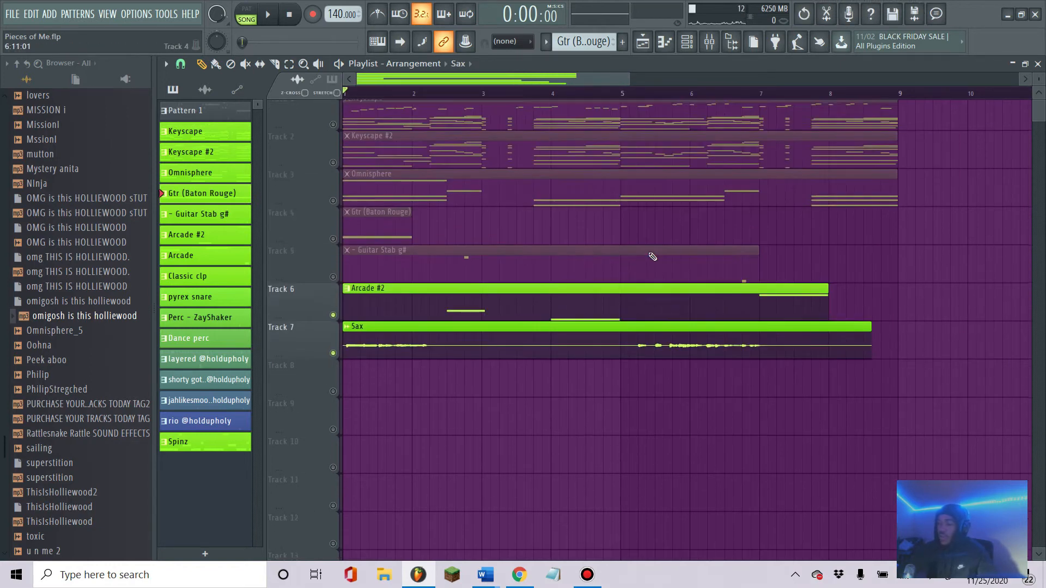
Unmute the Keyscape track and play it with Arcade #2 and the Sax.
{"action": "left_click", "coordinate": [333, 131]}
{"action": "key", "text": "space"}
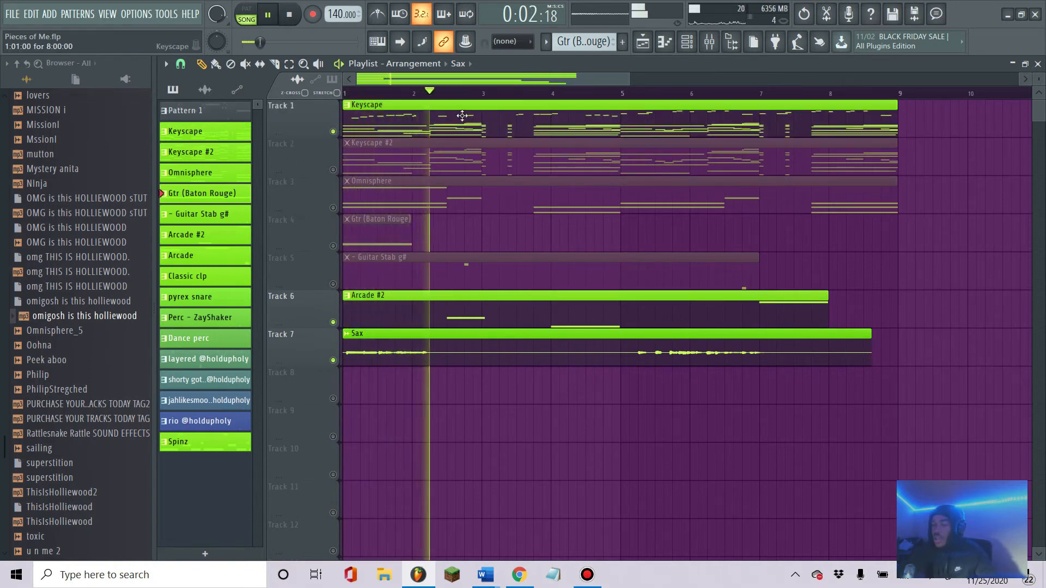
{"action": "key", "text": "space"}
Unmute all the playlist tracks and play the complete melody loop with every layer.
{"action": "right_click", "coordinate": [339, 212]}
{"action": "right_click", "coordinate": [339, 212]}
{"action": "key", "text": "space"}
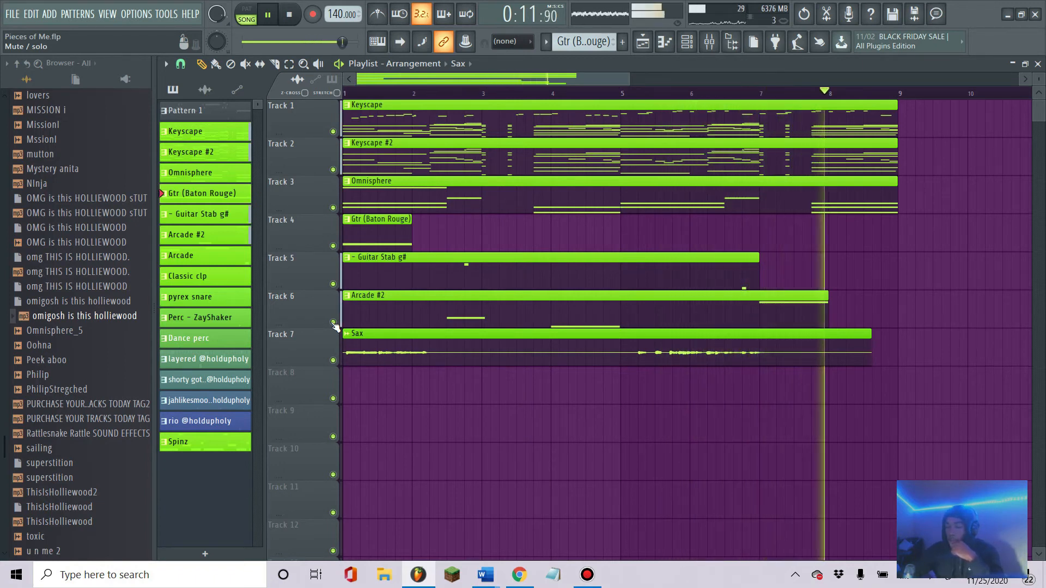
{"action": "left_click", "coordinate": [236, 90]}
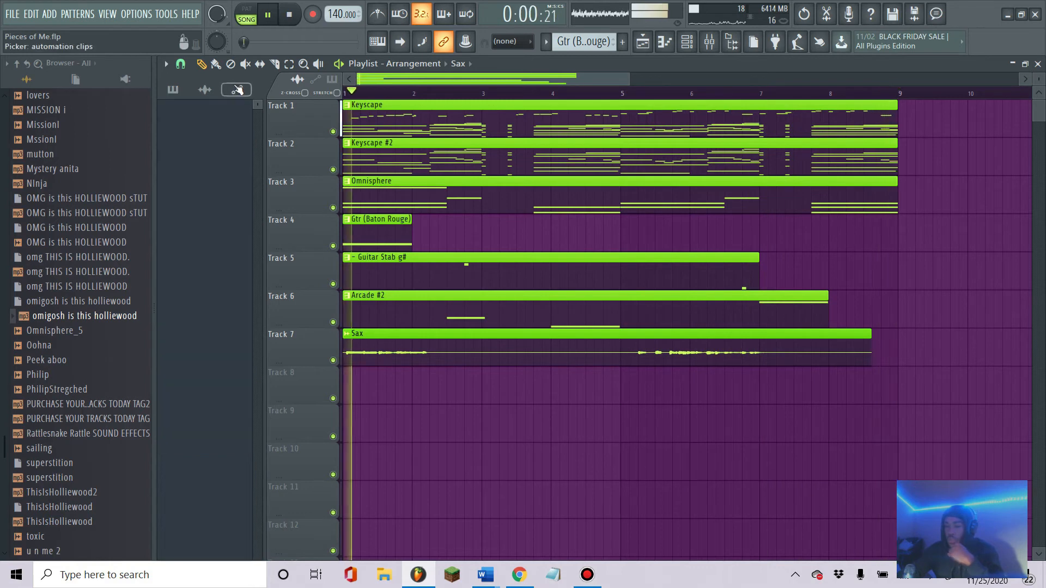
{"action": "key", "text": "space"}
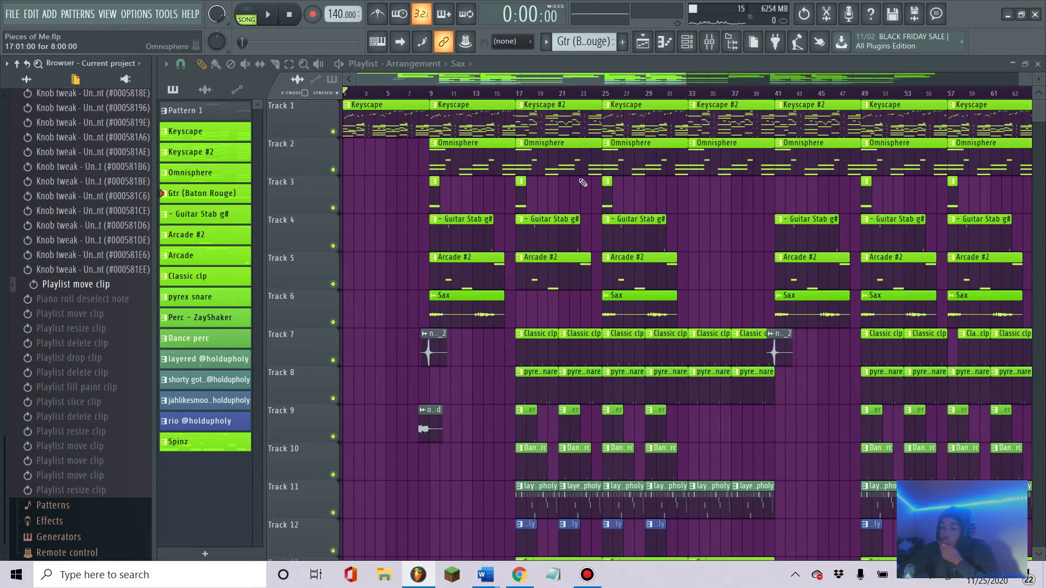
Examine the full beat arrangement's melody, drum and Spinz clips across Tracks 3 to 14.
{"action": "scroll", "coordinate": [583, 183], "scroll_direction": "down", "scroll_amount": 2}
{"action": "scroll", "coordinate": [504, 100], "scroll_direction": "up", "scroll_amount": 1}
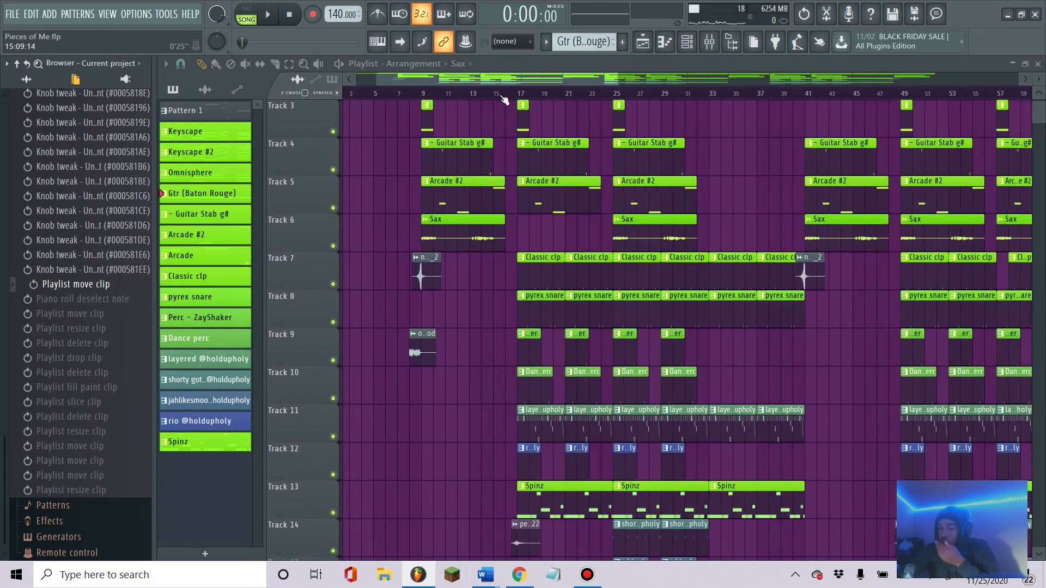
{"action": "scroll", "coordinate": [504, 99], "scroll_direction": "up", "scroll_amount": 2}
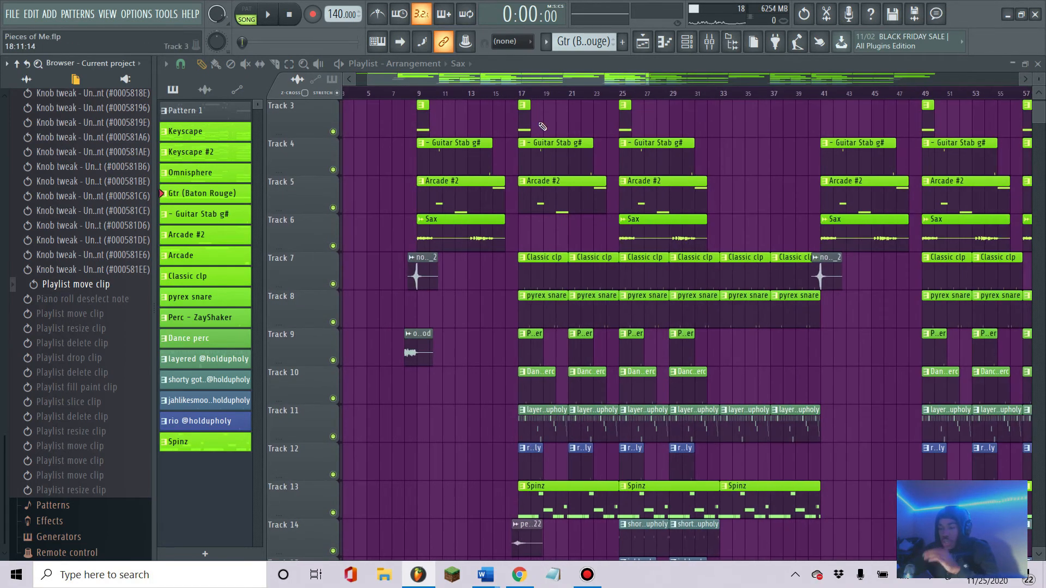
Set the playlist's snap to Bar and select the time range from bar 17 to bar 25.
{"action": "scroll", "coordinate": [542, 126], "scroll_direction": "up", "scroll_amount": 1}
{"action": "scroll", "coordinate": [546, 103], "scroll_direction": "up", "scroll_amount": 3}
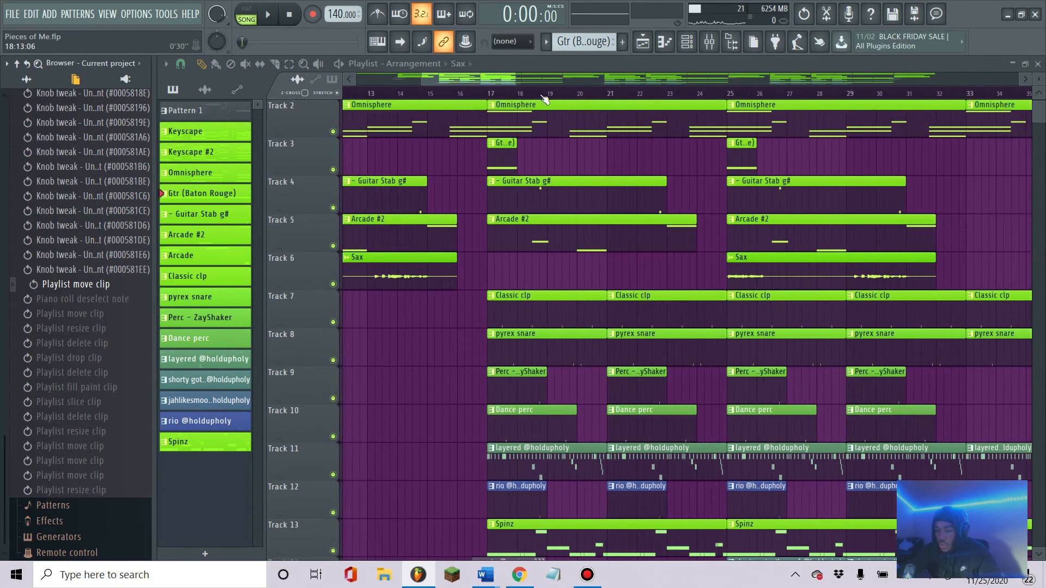
{"action": "left_click_drag", "start_coordinate": [463, 101], "coordinate": [805, 104]}
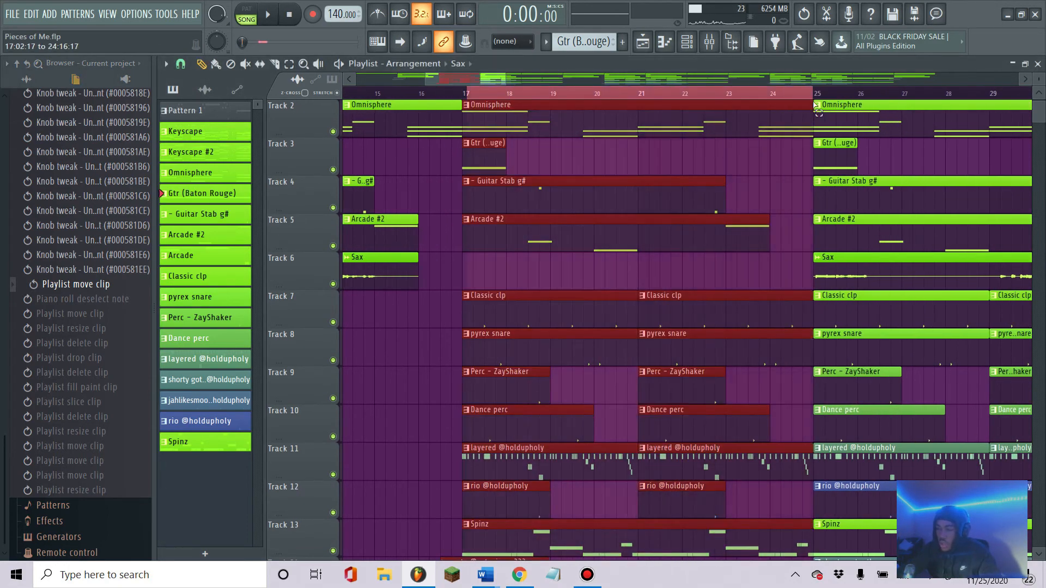
{"action": "left_click", "coordinate": [783, 93]}
{"action": "left_click", "coordinate": [181, 64]}
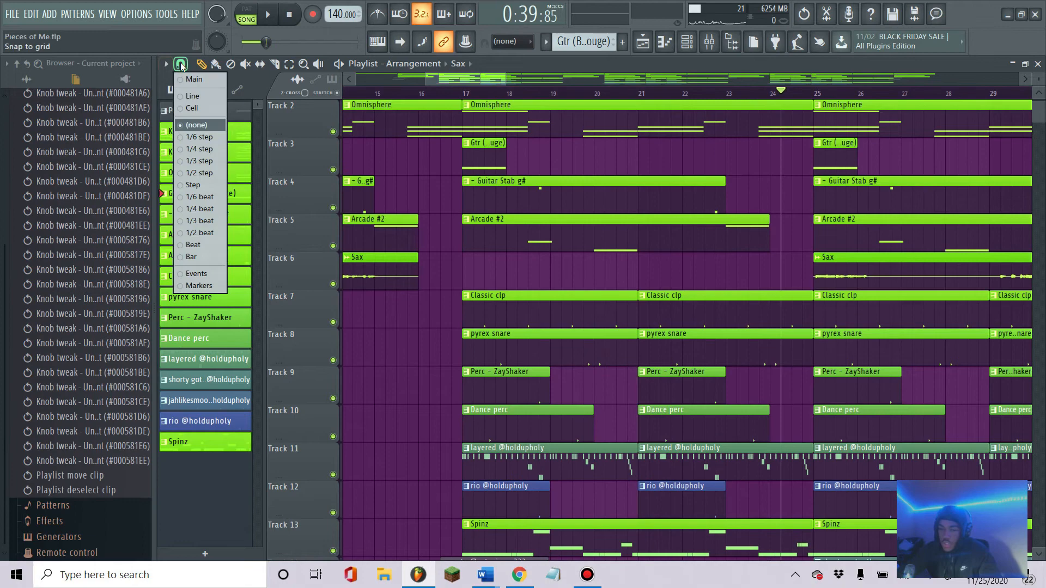
{"action": "left_click", "coordinate": [190, 257]}
{"action": "left_click_drag", "start_coordinate": [469, 100], "coordinate": [812, 101]}
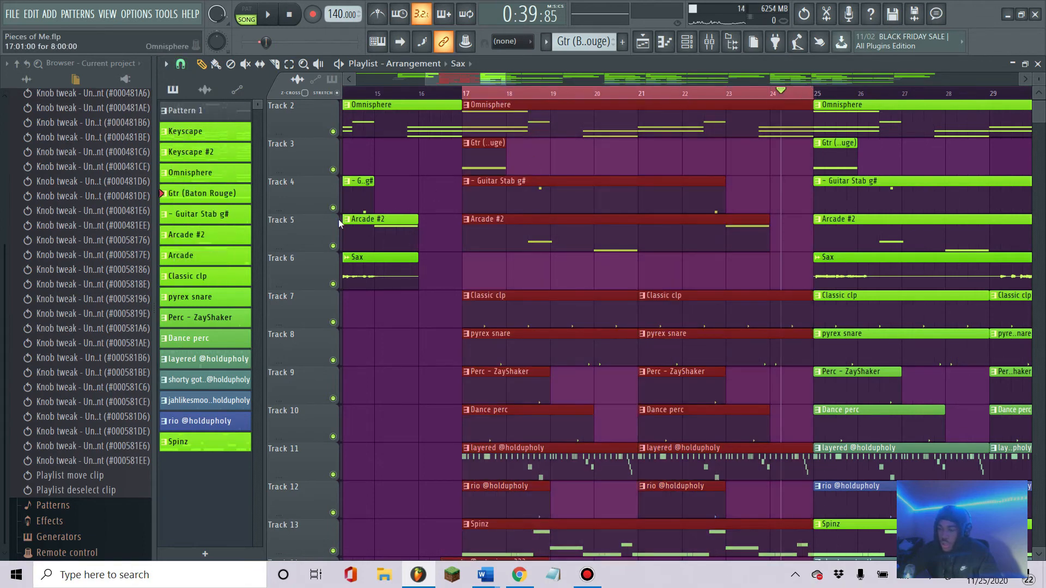
Isolate Tracks 7 to 13 and play the drum and Spinz clips over bars 17 to 25.
{"action": "right_click", "coordinate": [334, 283]}
{"action": "right_click", "coordinate": [334, 296]}
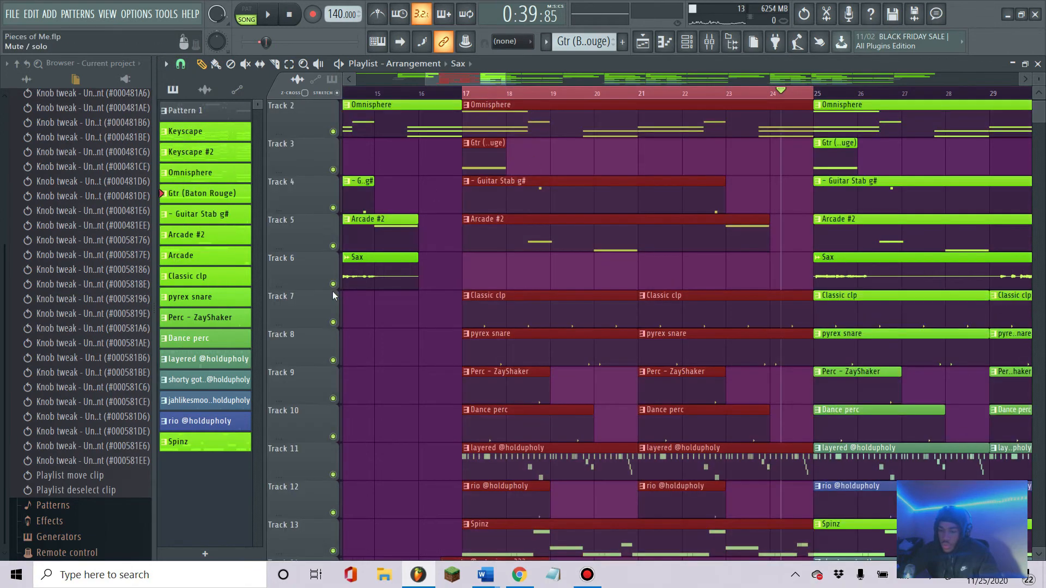
{"action": "right_click", "coordinate": [333, 321]}
{"action": "left_click", "coordinate": [333, 360]}
{"action": "scroll", "coordinate": [335, 326], "scroll_direction": "down", "scroll_amount": 4}
{"action": "left_click_drag", "start_coordinate": [333, 245], "coordinate": [334, 402]}
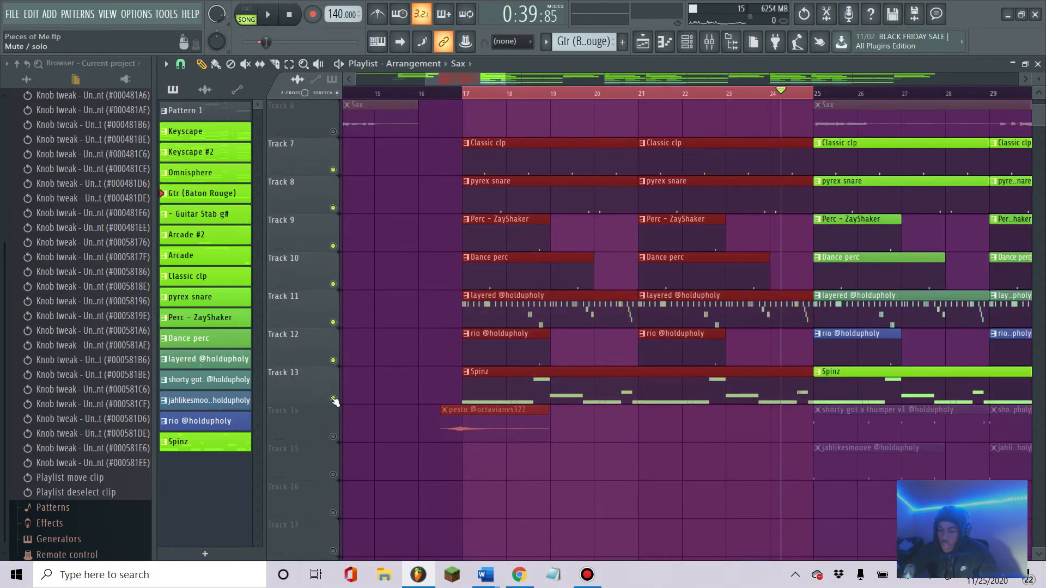
{"action": "scroll", "coordinate": [334, 402], "scroll_direction": "up", "scroll_amount": 3}
{"action": "left_click", "coordinate": [463, 93]}
{"action": "key", "text": "space"}
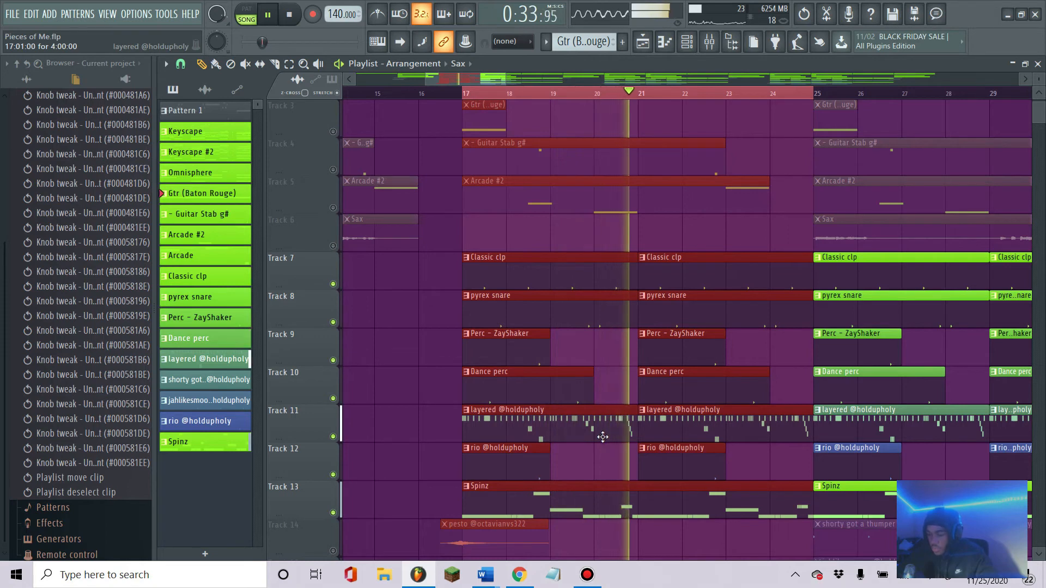
{"action": "scroll", "coordinate": [637, 419], "scroll_direction": "up", "scroll_amount": 2}
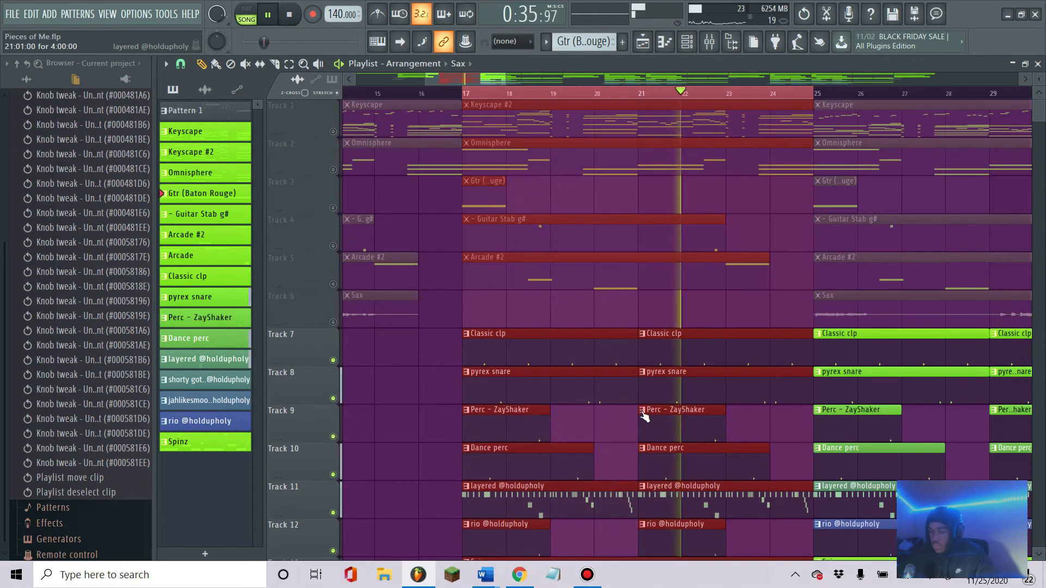
{"action": "scroll", "coordinate": [693, 419], "scroll_direction": "down", "scroll_amount": 5}
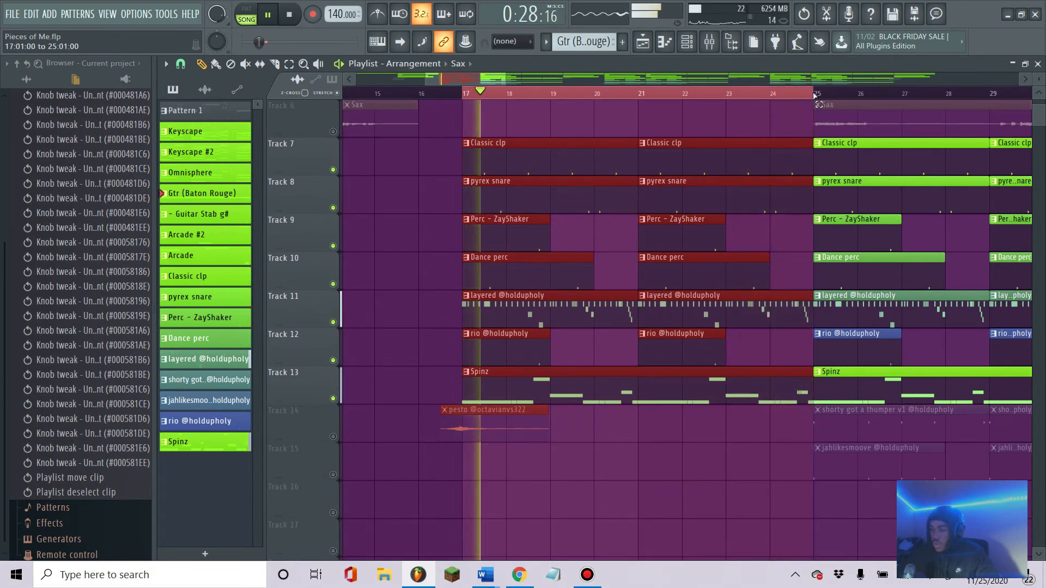
Unmute Tracks 14 and 15 and play the drum layers over the selected range from bar 25 to bar 33.
{"action": "left_click_drag", "start_coordinate": [815, 98], "coordinate": [987, 124]}
{"action": "key", "text": "space"}
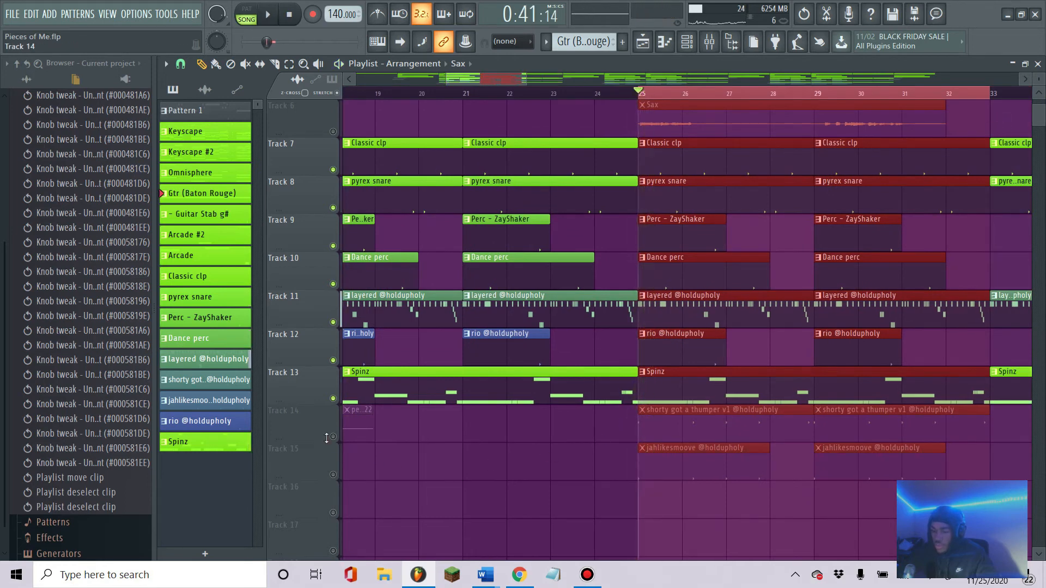
{"action": "left_click", "coordinate": [332, 436]}
{"action": "left_click", "coordinate": [334, 475]}
{"action": "key", "text": "space"}
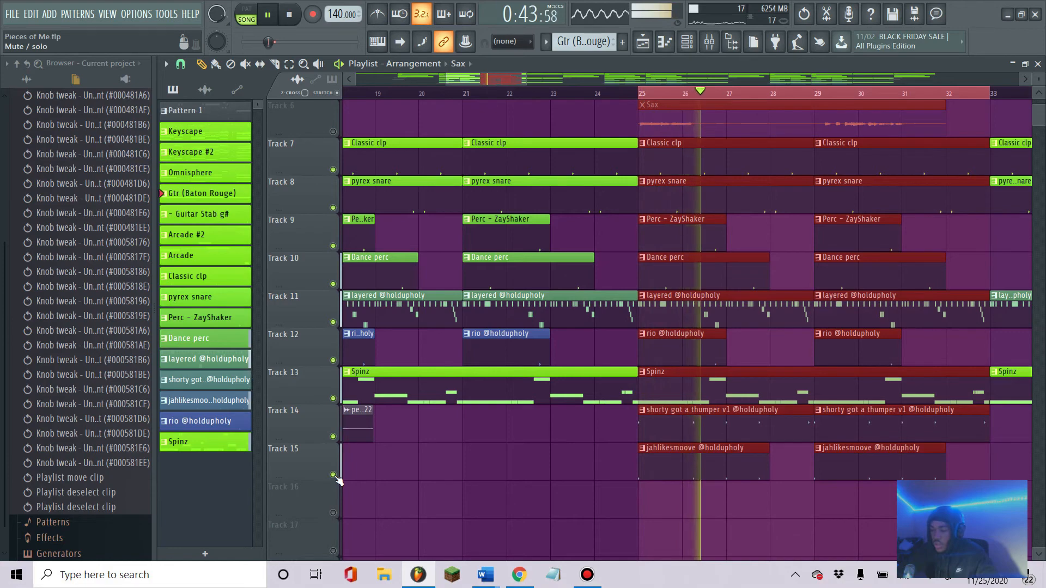
{"action": "scroll", "coordinate": [774, 100], "scroll_direction": "down", "scroll_amount": 2}
{"action": "scroll", "coordinate": [775, 99], "scroll_direction": "down", "scroll_amount": 3}
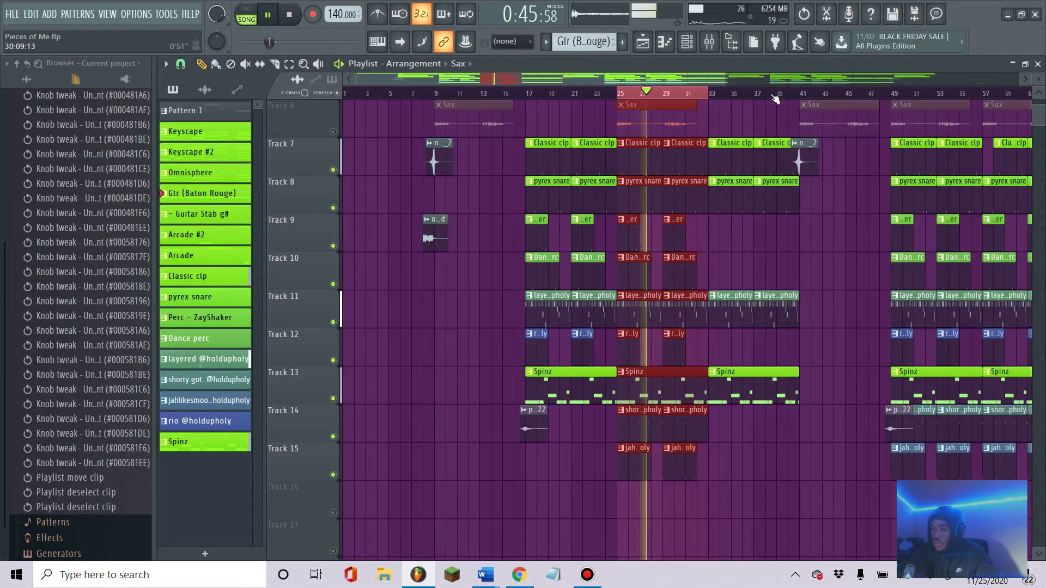
{"action": "scroll", "coordinate": [712, 221], "scroll_direction": "up", "scroll_amount": 4}
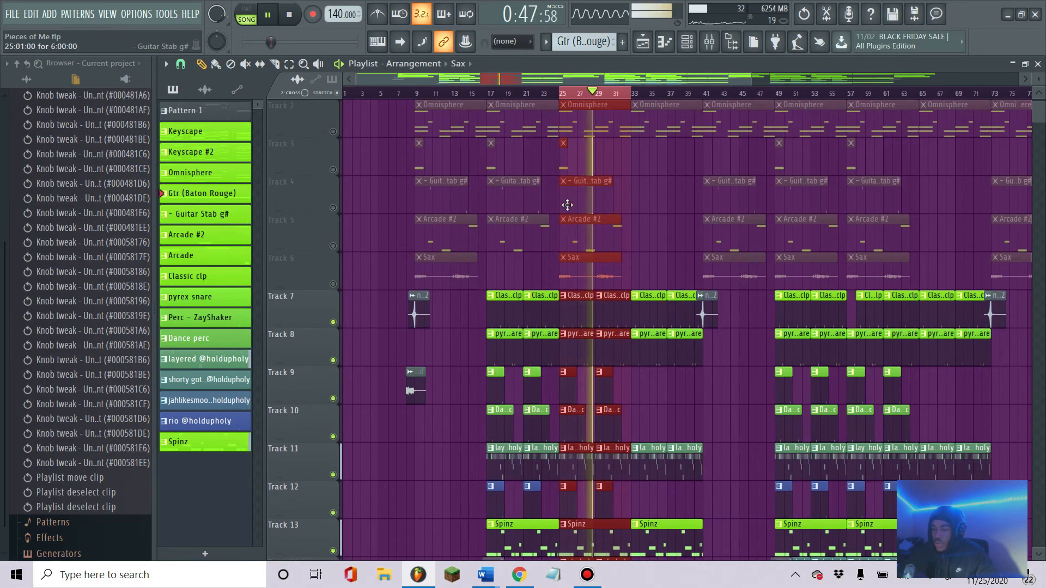
{"action": "key", "text": "space"}
Unmute every playlist track and play bars 25 to 33 with the melody and drums together.
{"action": "scroll", "coordinate": [341, 244], "scroll_direction": "down", "scroll_amount": 1}
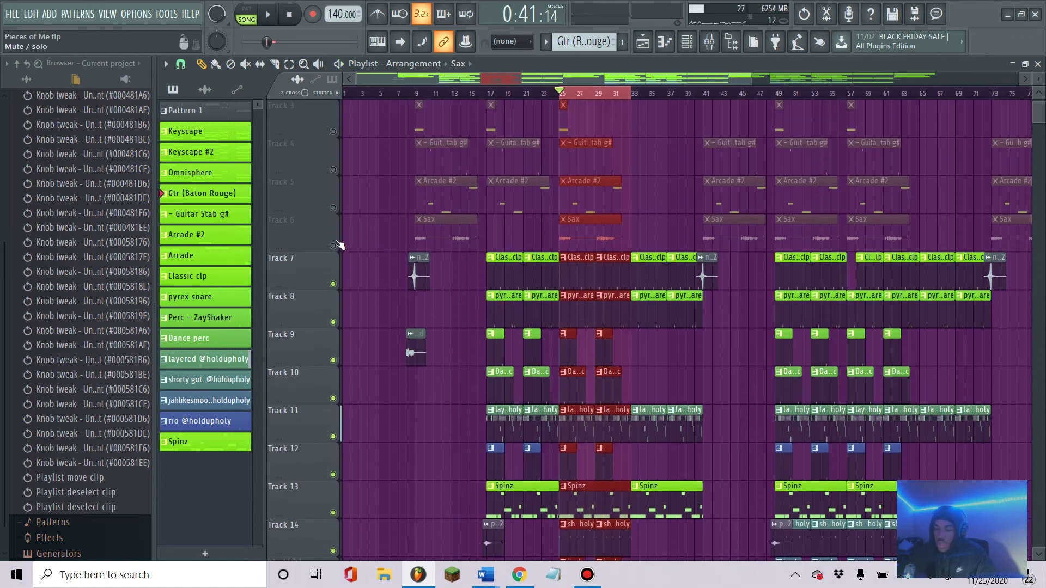
{"action": "scroll", "coordinate": [340, 244], "scroll_direction": "up", "scroll_amount": 2}
{"action": "scroll", "coordinate": [582, 100], "scroll_direction": "up", "scroll_amount": 3}
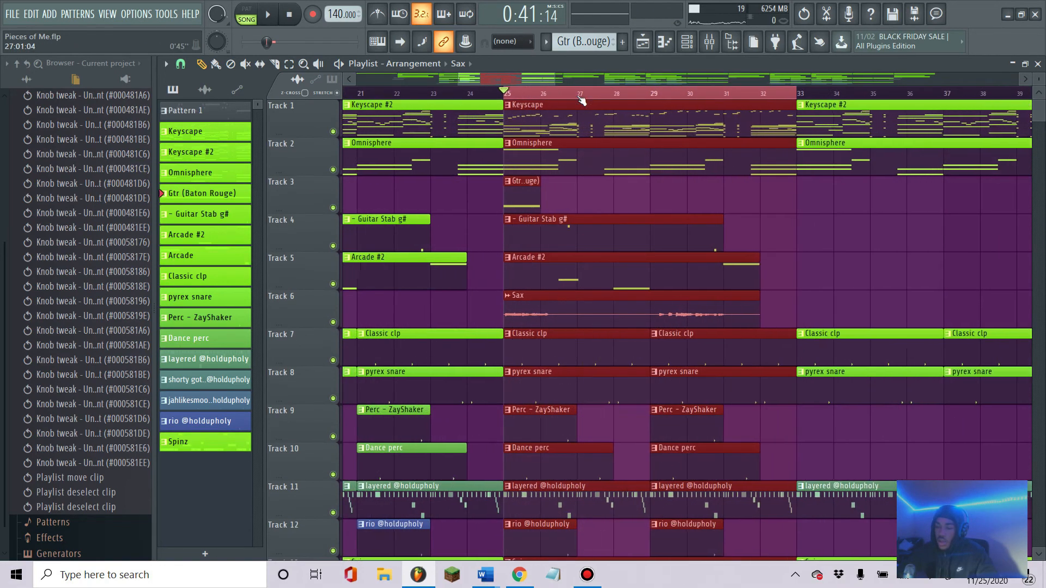
{"action": "scroll", "coordinate": [582, 99], "scroll_direction": "up", "scroll_amount": 1}
{"action": "key", "text": "space"}
{"action": "scroll", "coordinate": [509, 98], "scroll_direction": "down", "scroll_amount": 5}
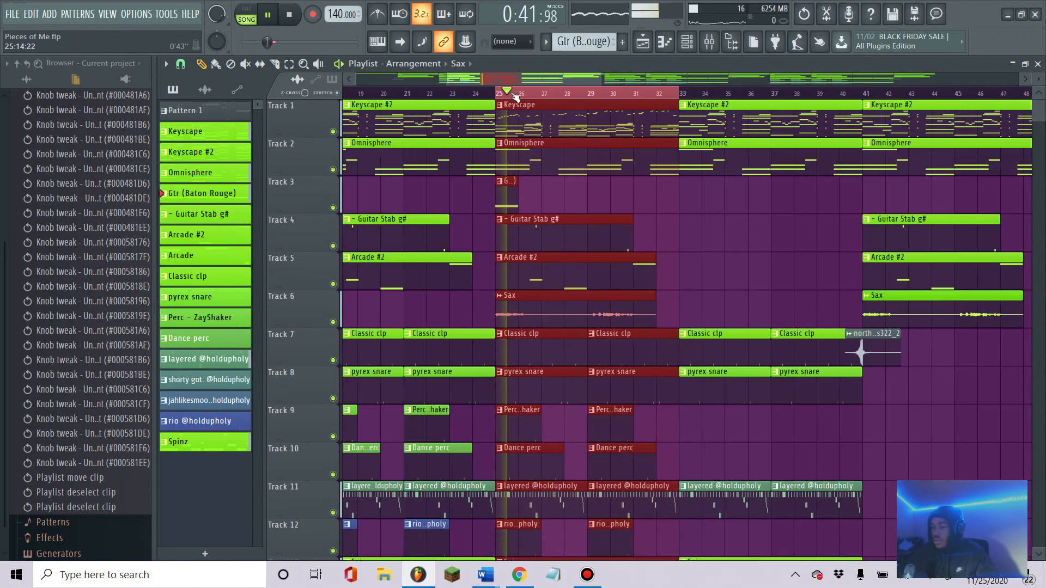
{"action": "scroll", "coordinate": [515, 97], "scroll_direction": "up", "scroll_amount": 2}
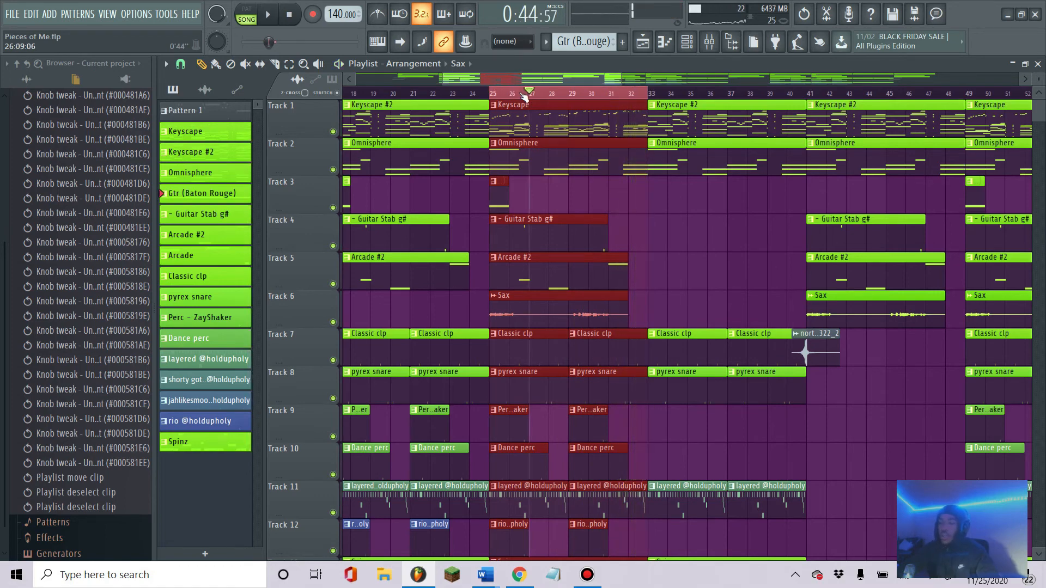
Clear the time selection and examine the Keyscape pattern's chord and melody notes in the piano roll.
{"action": "left_click", "coordinate": [528, 122]}
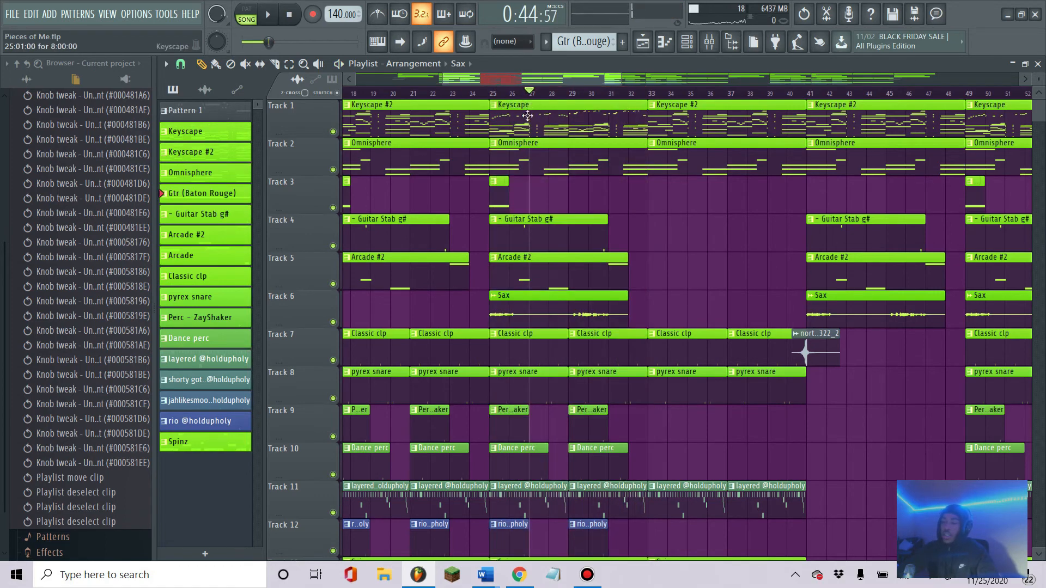
{"action": "double_click", "coordinate": [532, 108]}
{"action": "scroll", "coordinate": [290, 236], "scroll_direction": "up", "scroll_amount": 3}
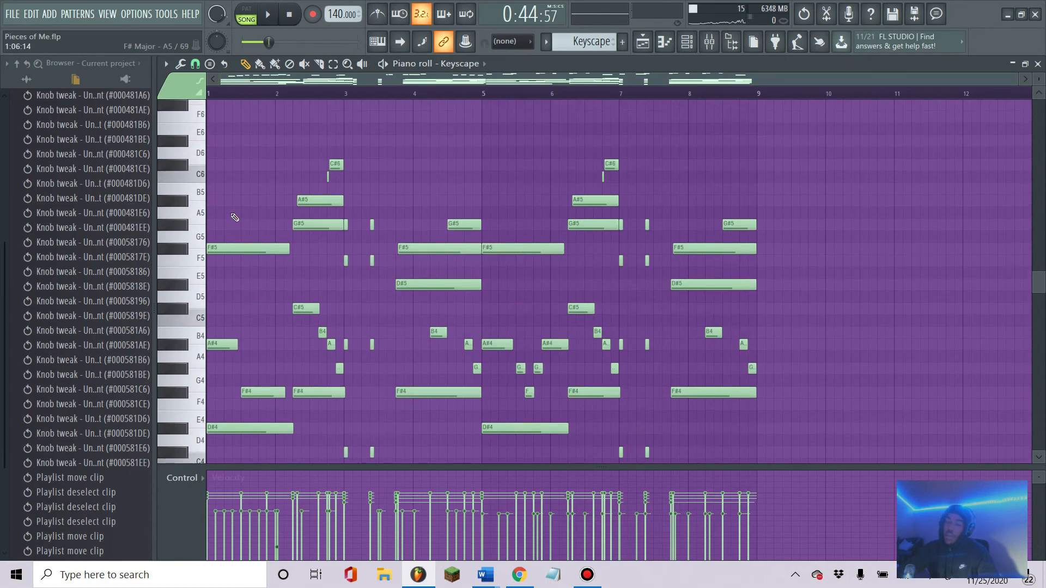
{"action": "scroll", "coordinate": [502, 169], "scroll_direction": "down", "scroll_amount": 4}
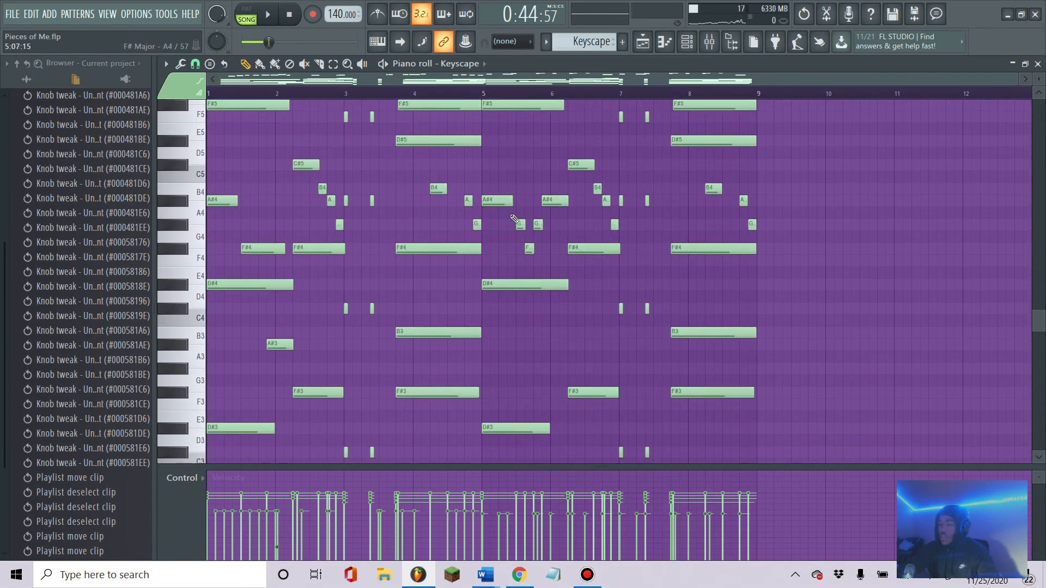
{"action": "scroll", "coordinate": [321, 104], "scroll_direction": "up", "scroll_amount": 4}
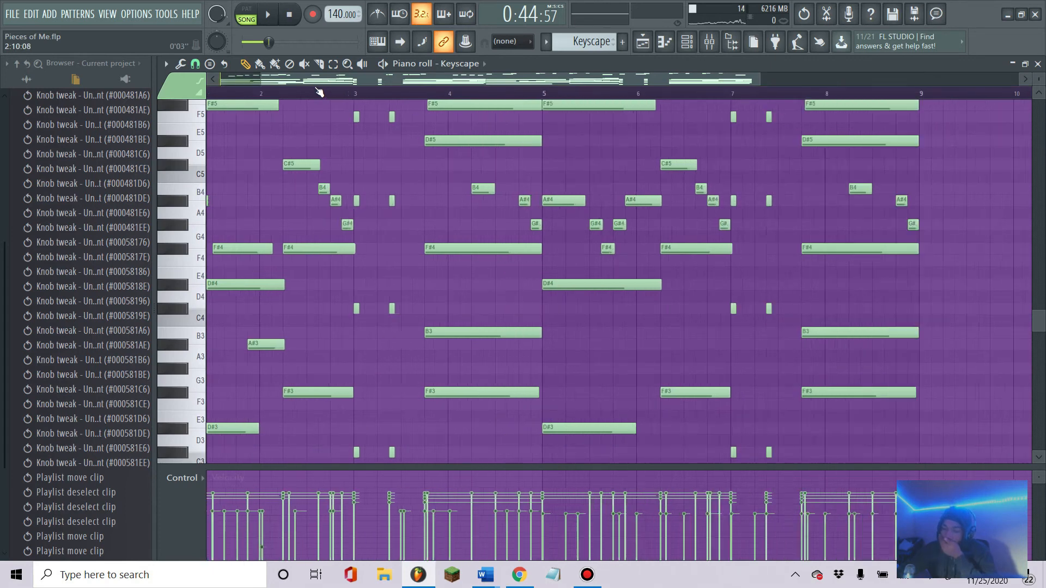
{"action": "left_click_drag", "start_coordinate": [381, 82], "coordinate": [280, 103]}
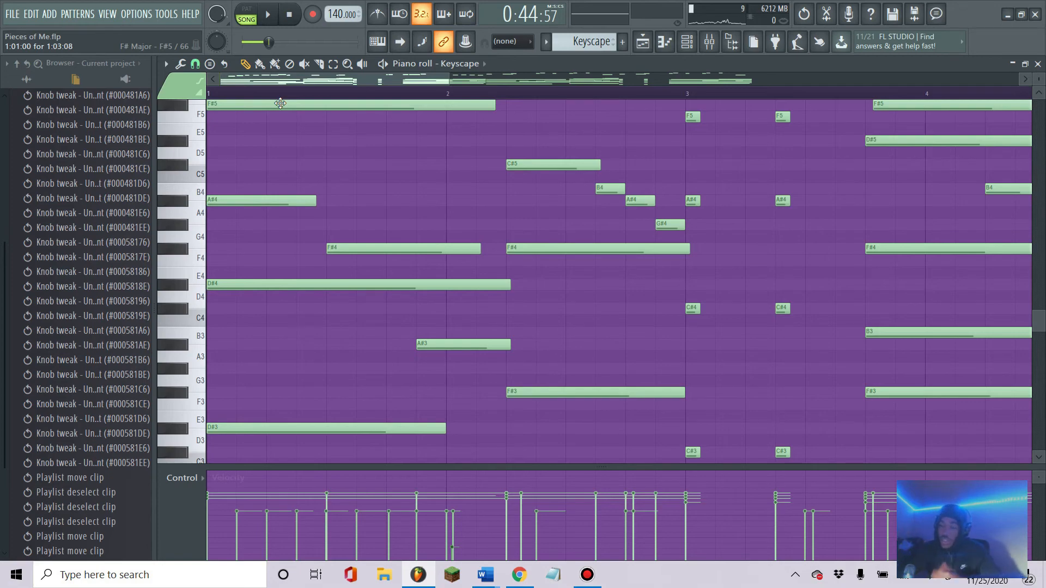
Return to the playlist and select the time range from bar 25 to bar 33 again.
{"action": "left_click", "coordinate": [642, 43]}
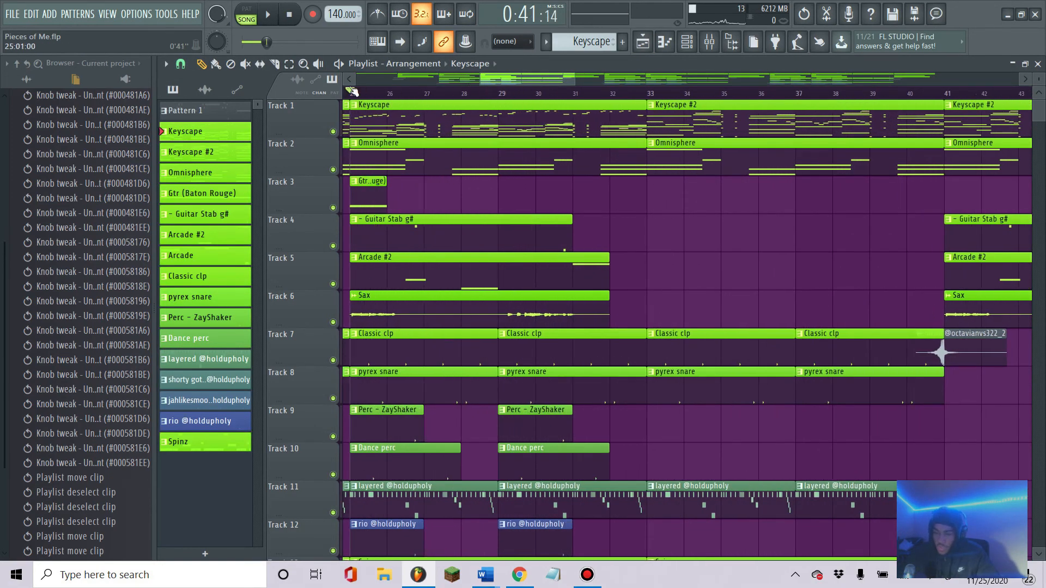
{"action": "left_click_drag", "start_coordinate": [364, 97], "coordinate": [645, 97]}
{"action": "scroll", "coordinate": [627, 111], "scroll_direction": "down", "scroll_amount": 3}
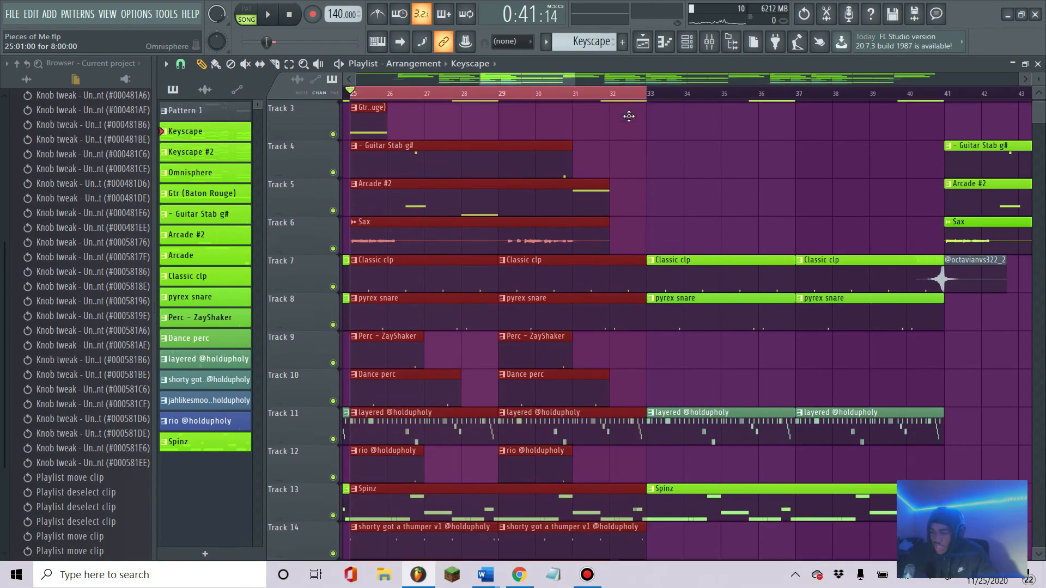
{"action": "scroll", "coordinate": [512, 95], "scroll_direction": "down", "scroll_amount": 3}
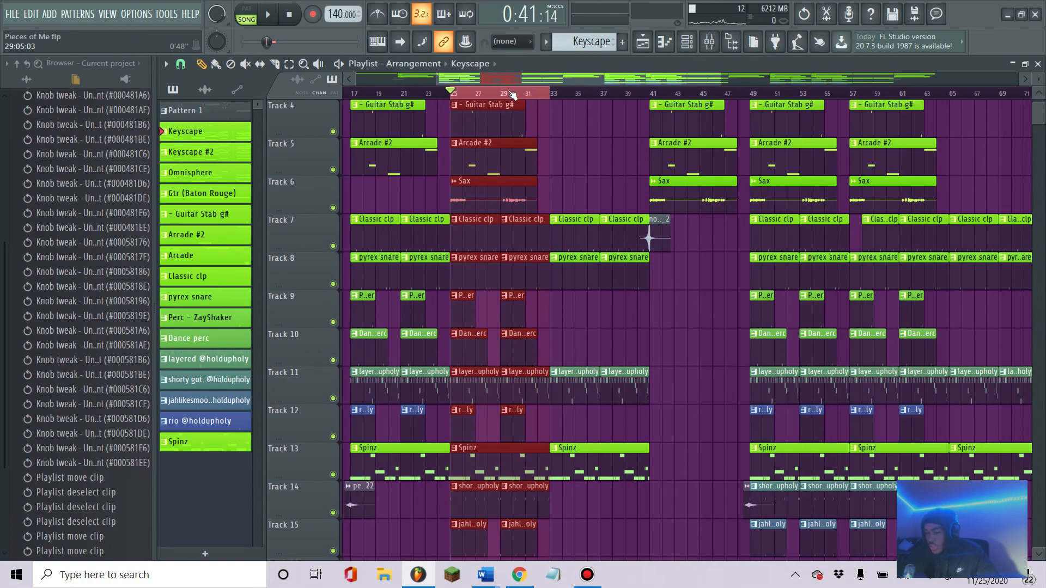
{"action": "scroll", "coordinate": [513, 95], "scroll_direction": "up", "scroll_amount": 3}
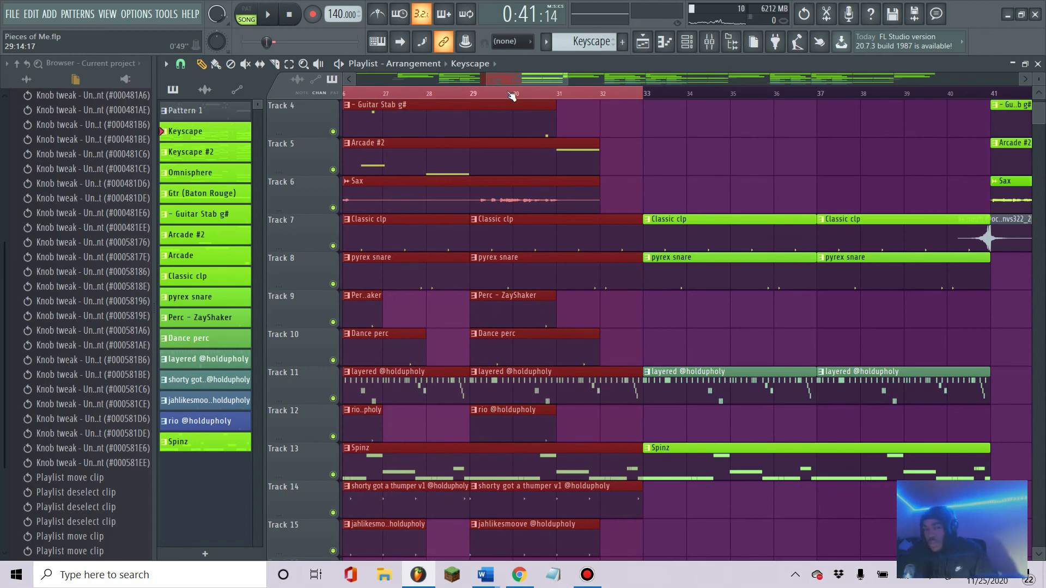
{"action": "left_click_drag", "start_coordinate": [528, 83], "coordinate": [510, 91]}
{"action": "scroll", "coordinate": [501, 96], "scroll_direction": "down", "scroll_amount": 2}
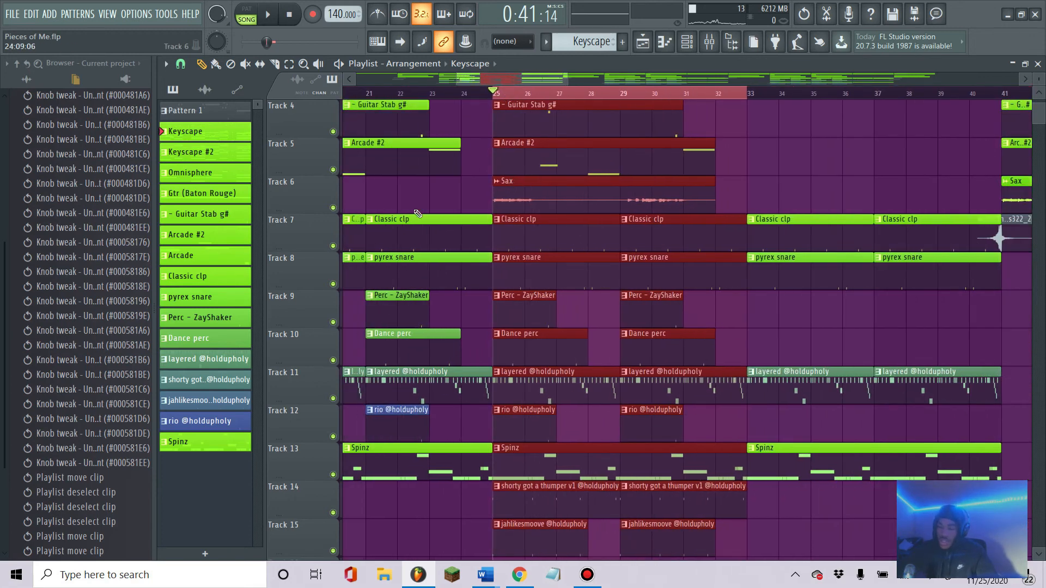
Solo the Sax track, add the Arcade #2 track, and play the two layers over the selected bars.
{"action": "right_click", "coordinate": [333, 207]}
{"action": "key", "text": "space"}
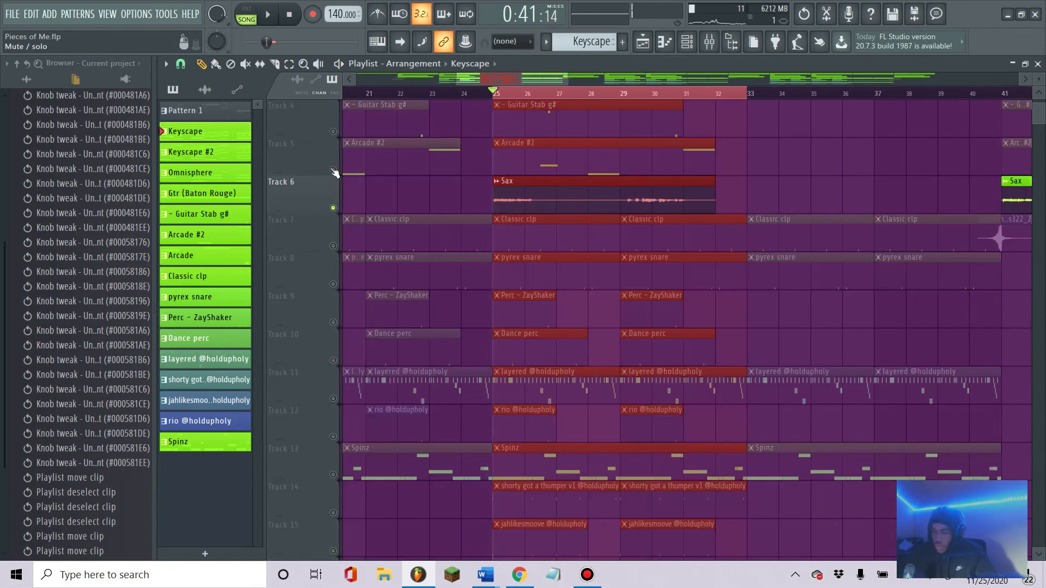
{"action": "left_click", "coordinate": [333, 169]}
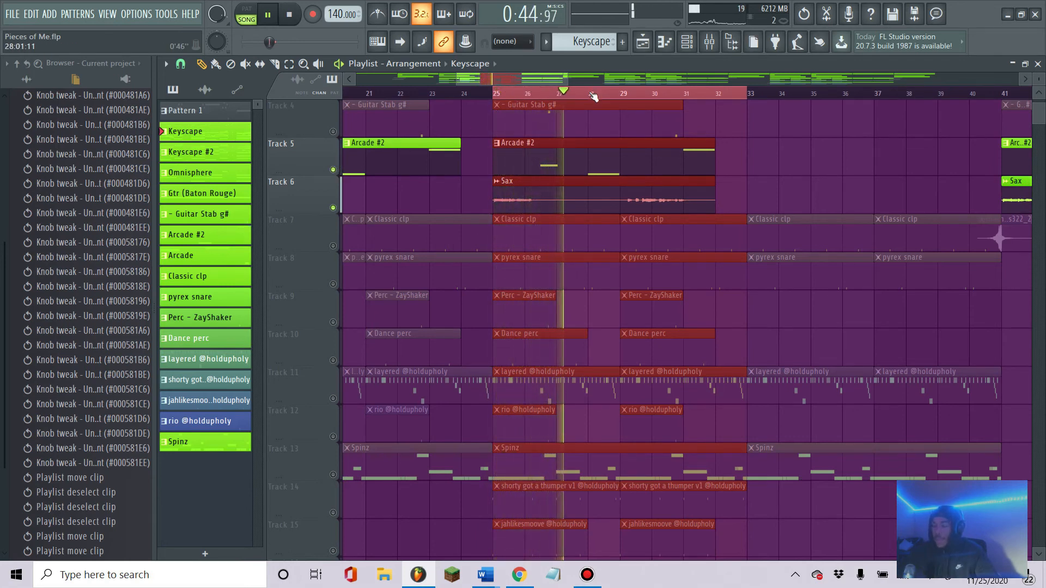
{"action": "key", "text": "space"}
Restore all the muted playlist tracks and play the selected section with every layer.
{"action": "scroll", "coordinate": [512, 150], "scroll_direction": "up", "scroll_amount": 3}
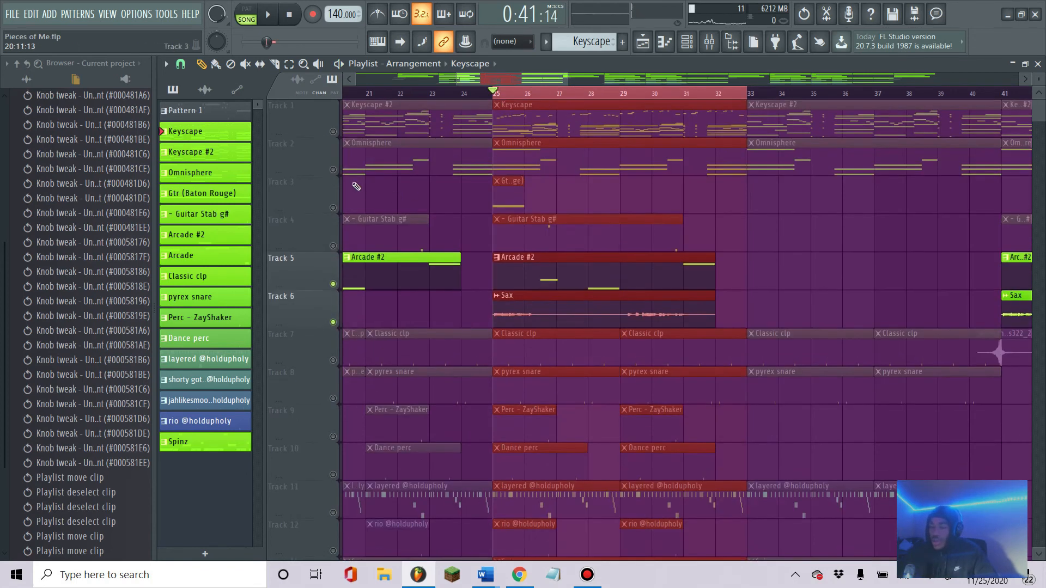
{"action": "left_click", "coordinate": [333, 170]}
{"action": "key", "text": "space"}
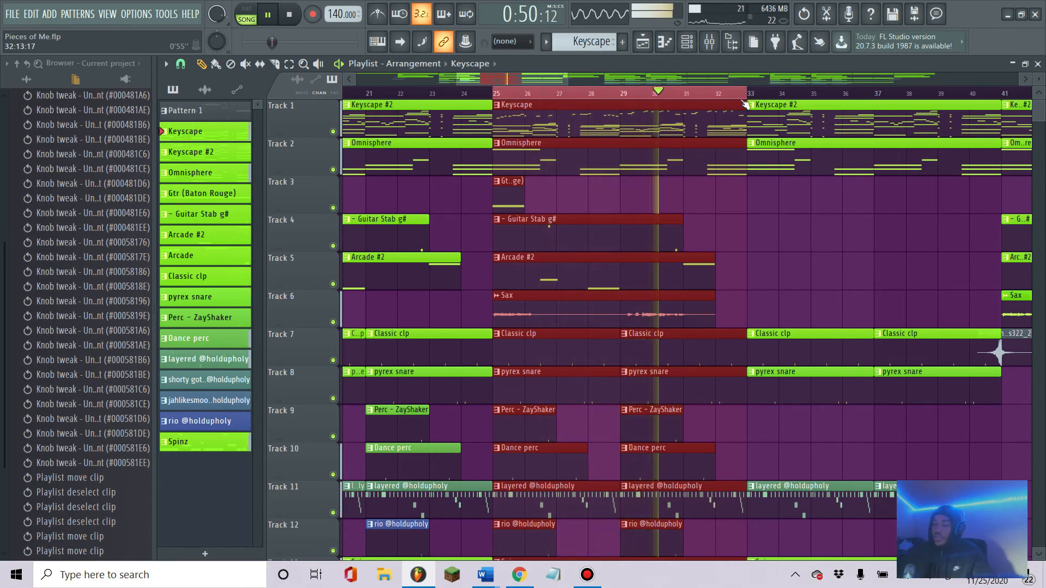
Examine the whole arrangement and its percussion tracks while the section loops, and stop playback.
{"action": "scroll", "coordinate": [746, 87], "scroll_direction": "down", "scroll_amount": 3}
{"action": "scroll", "coordinate": [743, 103], "scroll_direction": "down", "scroll_amount": 2}
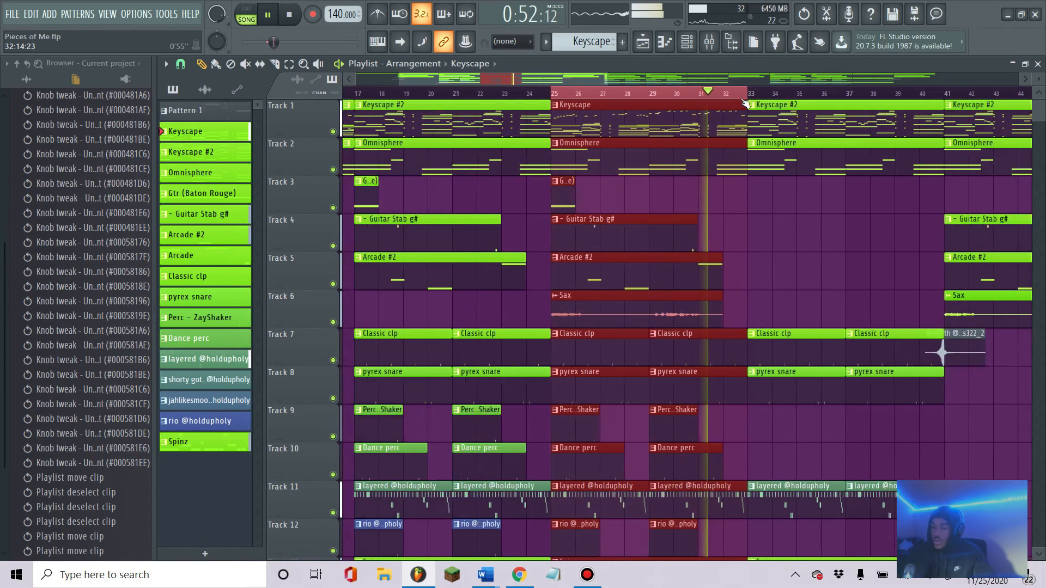
{"action": "scroll", "coordinate": [739, 98], "scroll_direction": "down", "scroll_amount": 5}
{"action": "scroll", "coordinate": [620, 90], "scroll_direction": "down", "scroll_amount": 2}
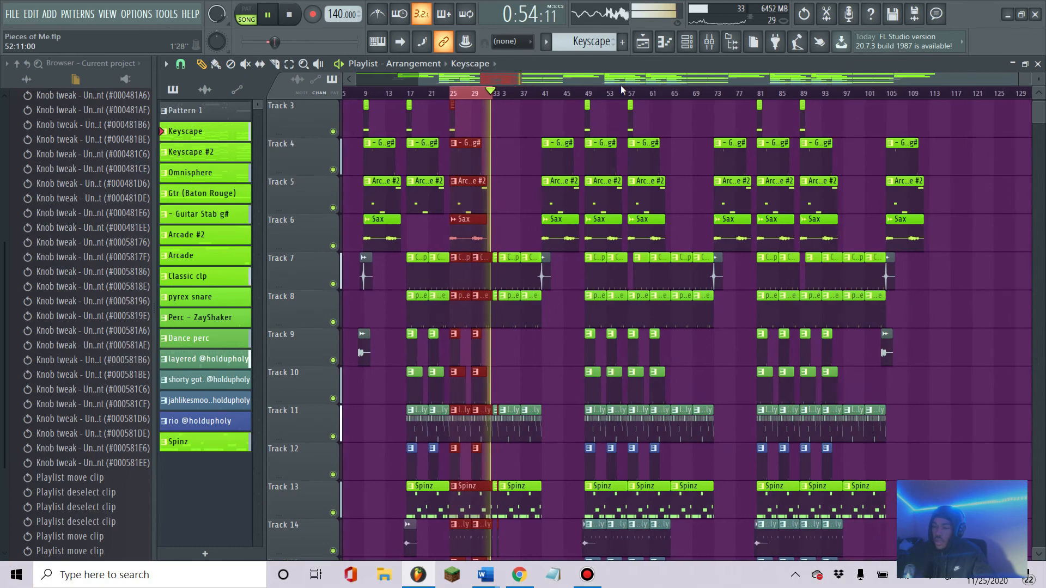
{"action": "scroll", "coordinate": [623, 80], "scroll_direction": "down", "scroll_amount": 4}
{"action": "scroll", "coordinate": [618, 83], "scroll_direction": "up", "scroll_amount": 4}
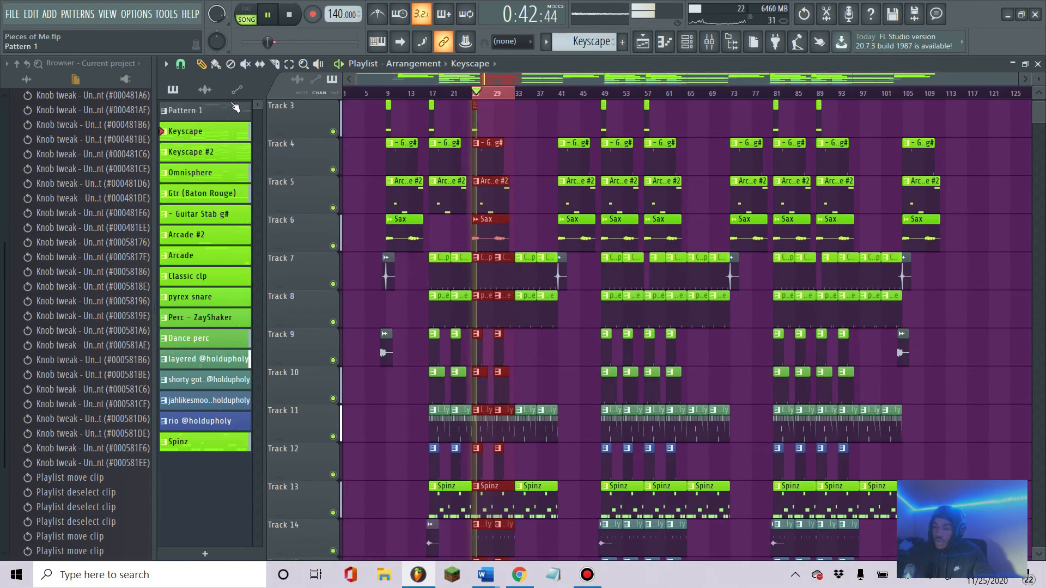
{"action": "scroll", "coordinate": [461, 114], "scroll_direction": "up", "scroll_amount": 2}
{"action": "scroll", "coordinate": [462, 114], "scroll_direction": "up", "scroll_amount": 1}
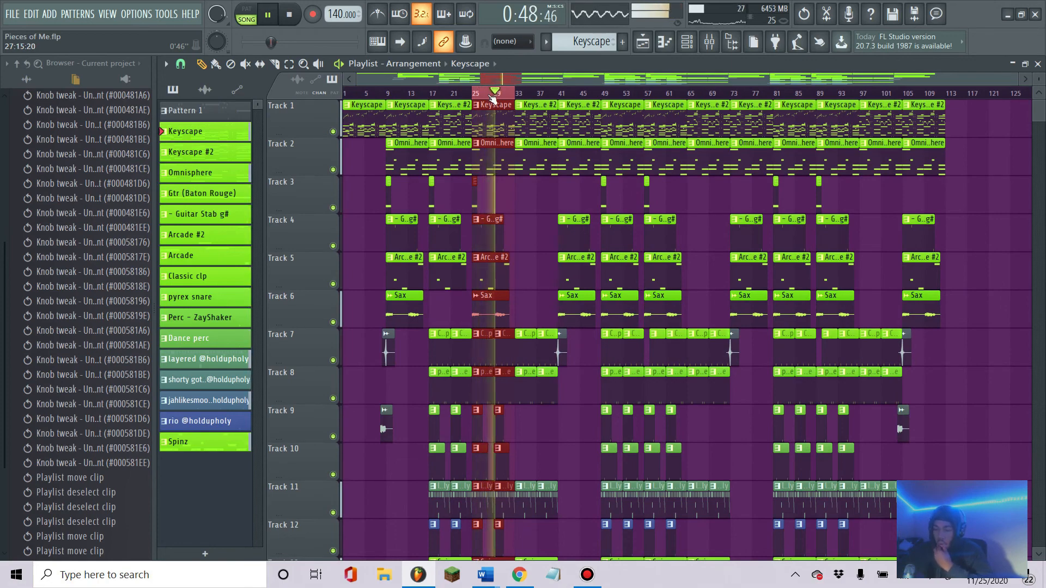
{"action": "scroll", "coordinate": [471, 106], "scroll_direction": "down", "scroll_amount": 7}
{"action": "scroll", "coordinate": [491, 95], "scroll_direction": "up", "scroll_amount": 5}
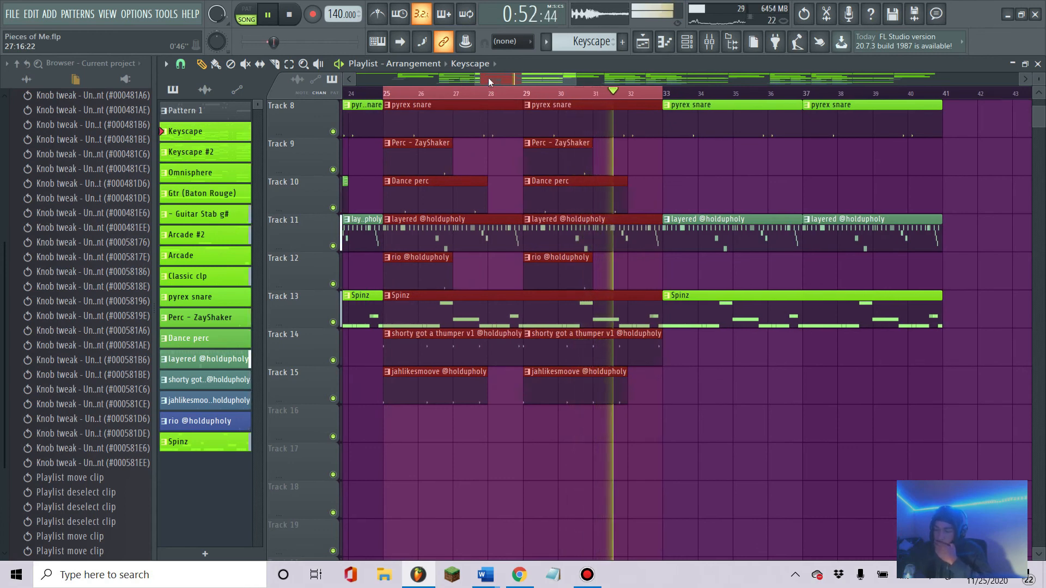
{"action": "left_click", "coordinate": [289, 21]}
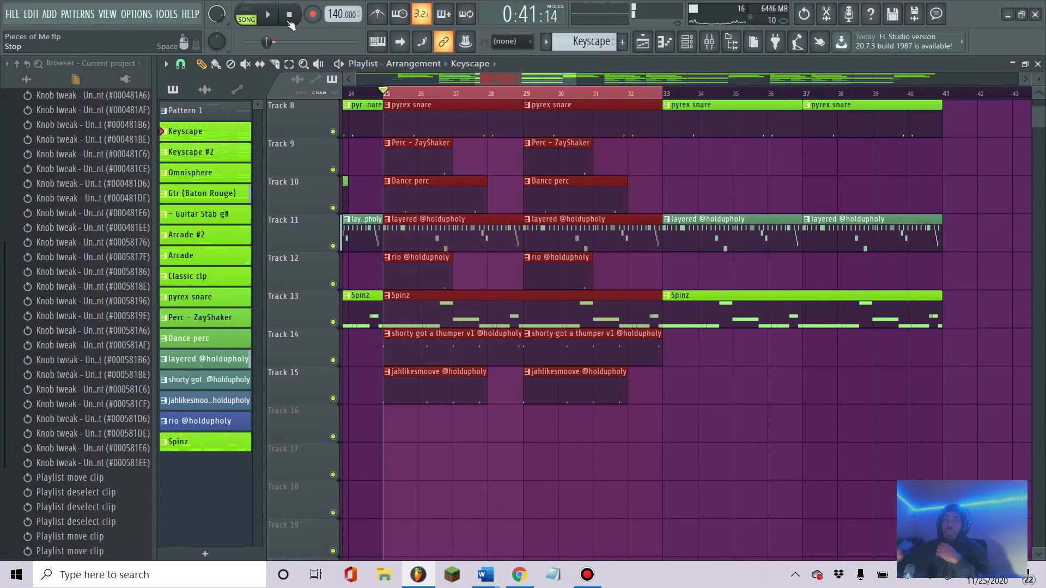